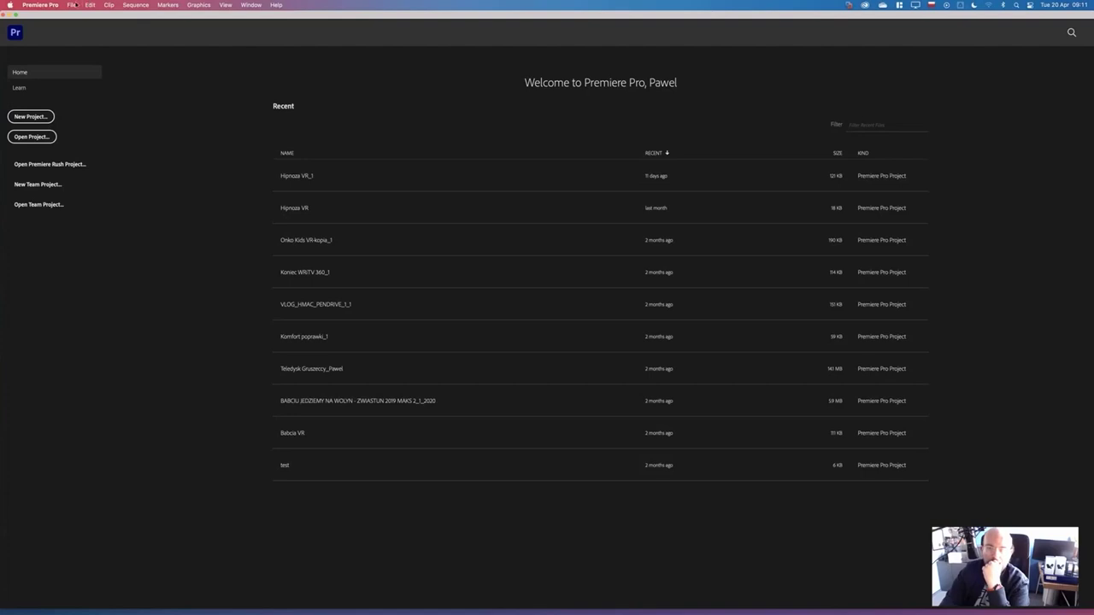
Look through the recent projects list, including the Hipnoza VR projects, without opening one
{"action": "left_click", "coordinate": [76, 5]}
{"action": "mouse_move", "coordinate": [102, 56]}
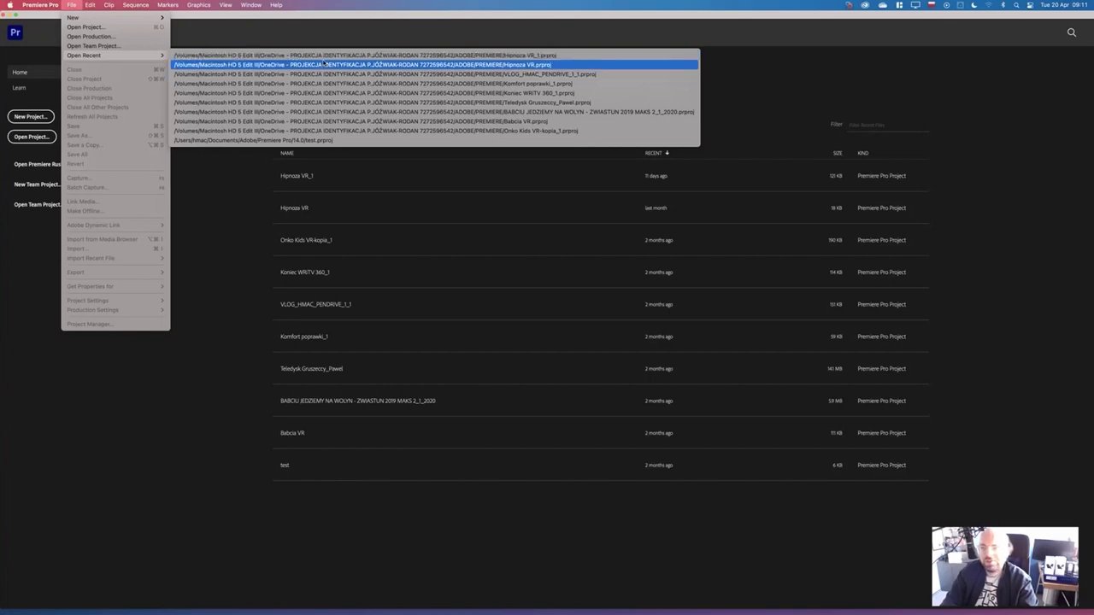
{"action": "left_click", "coordinate": [324, 55]}
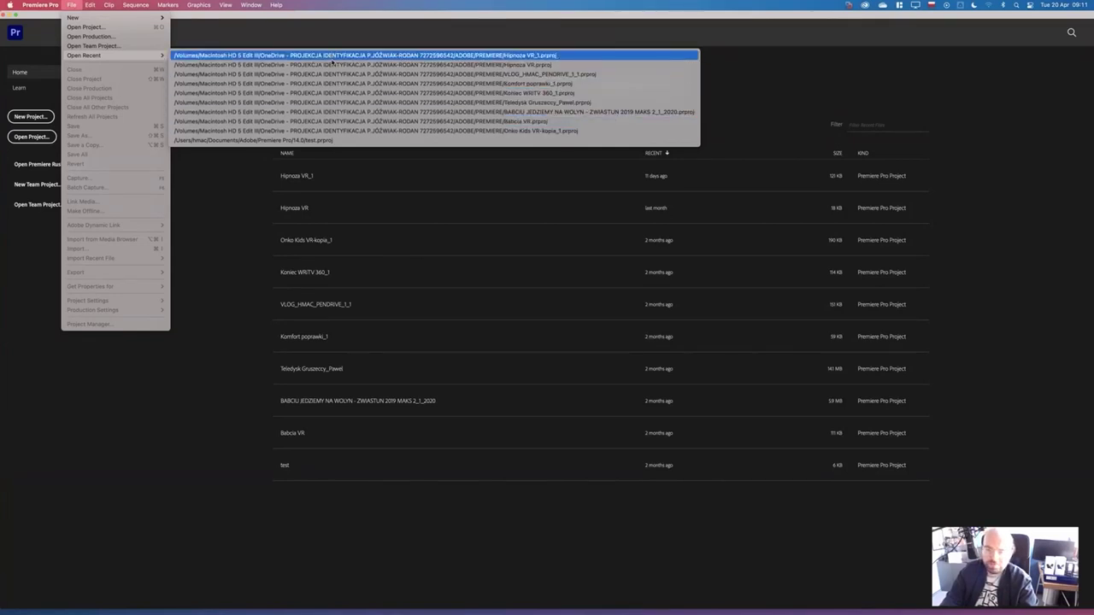
{"action": "left_click", "coordinate": [415, 34]}
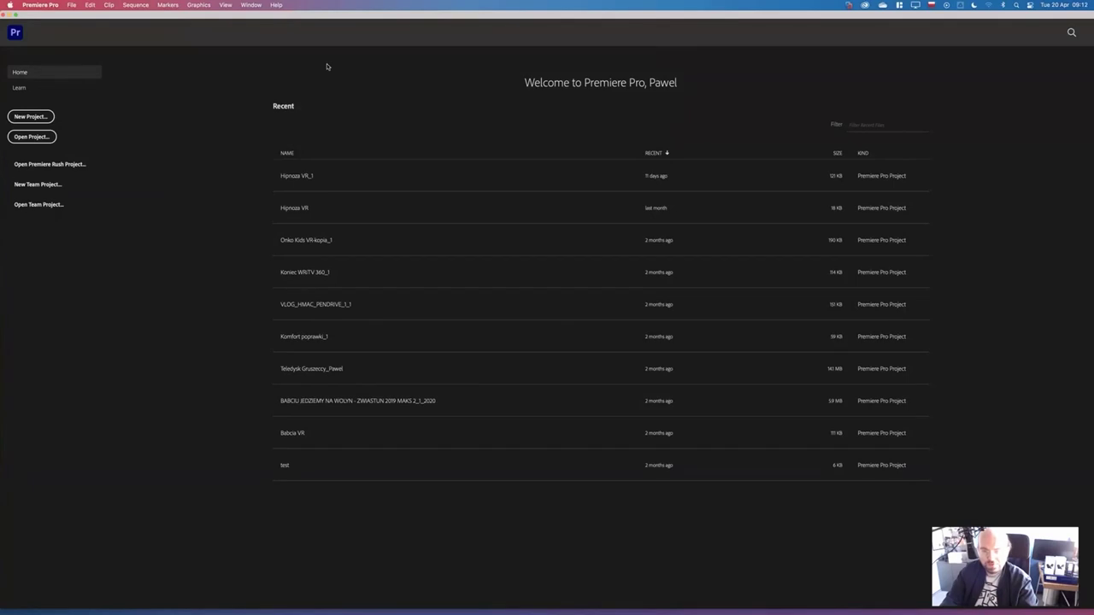
Uncover the desktop and browse Creative Cloud Files > Adobe > Premiere Pro, then return to the KOPARKA footage folder
{"action": "left_click_drag", "start_coordinate": [359, 19], "coordinate": [372, 226]}
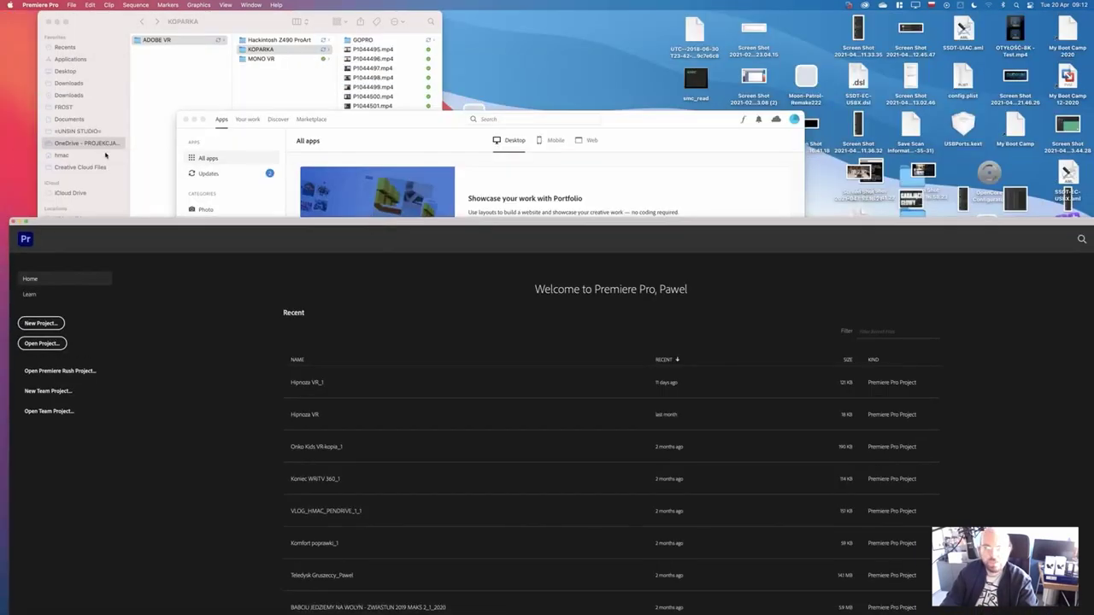
{"action": "left_click", "coordinate": [106, 155]}
{"action": "left_click", "coordinate": [102, 165]}
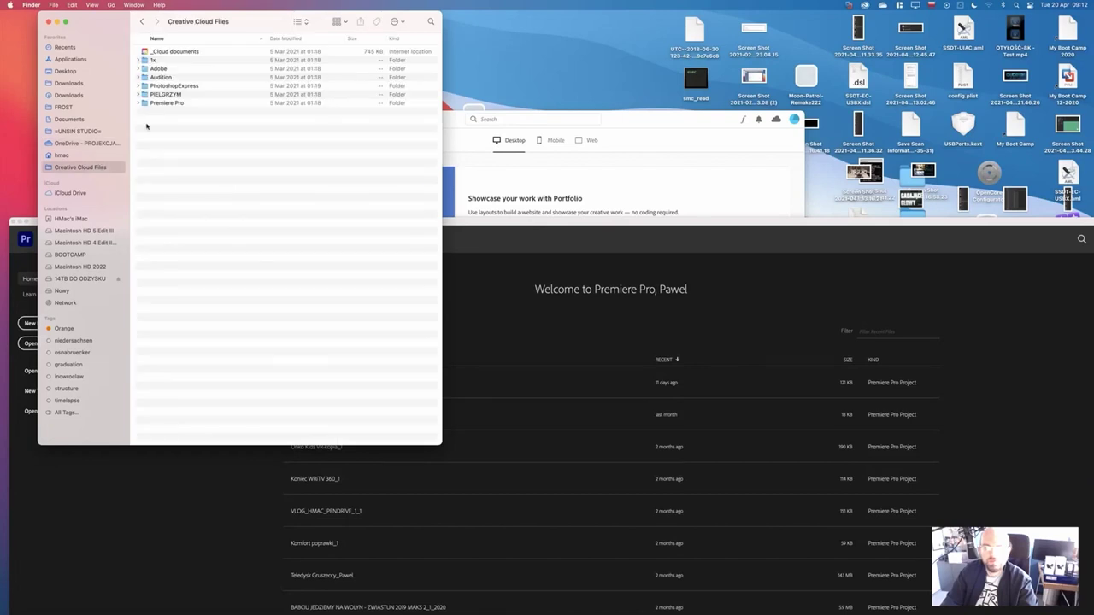
{"action": "double_click", "coordinate": [159, 68]}
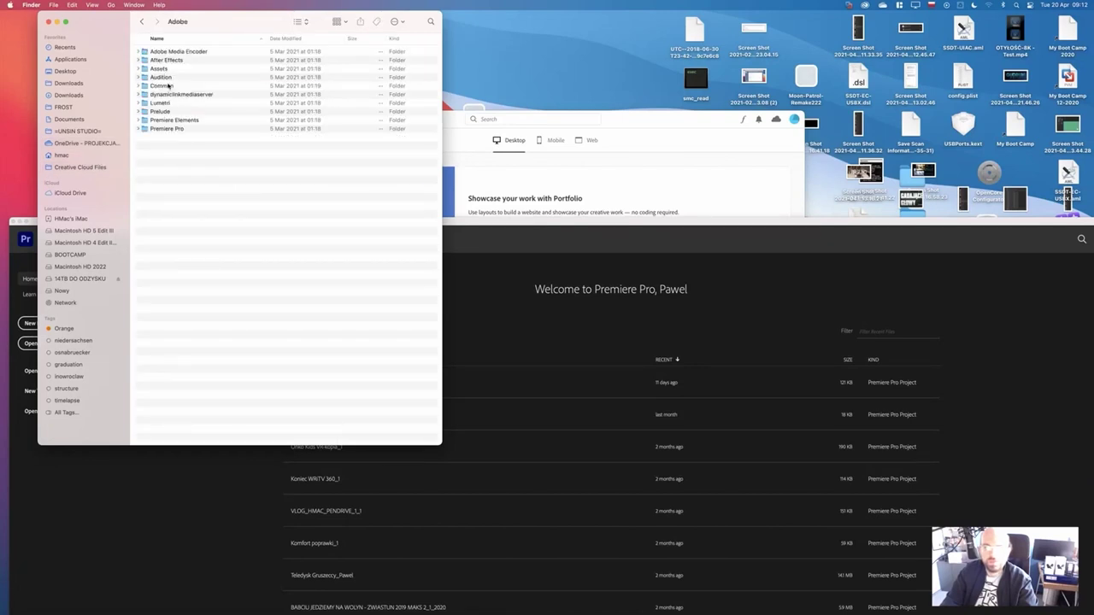
{"action": "double_click", "coordinate": [172, 130]}
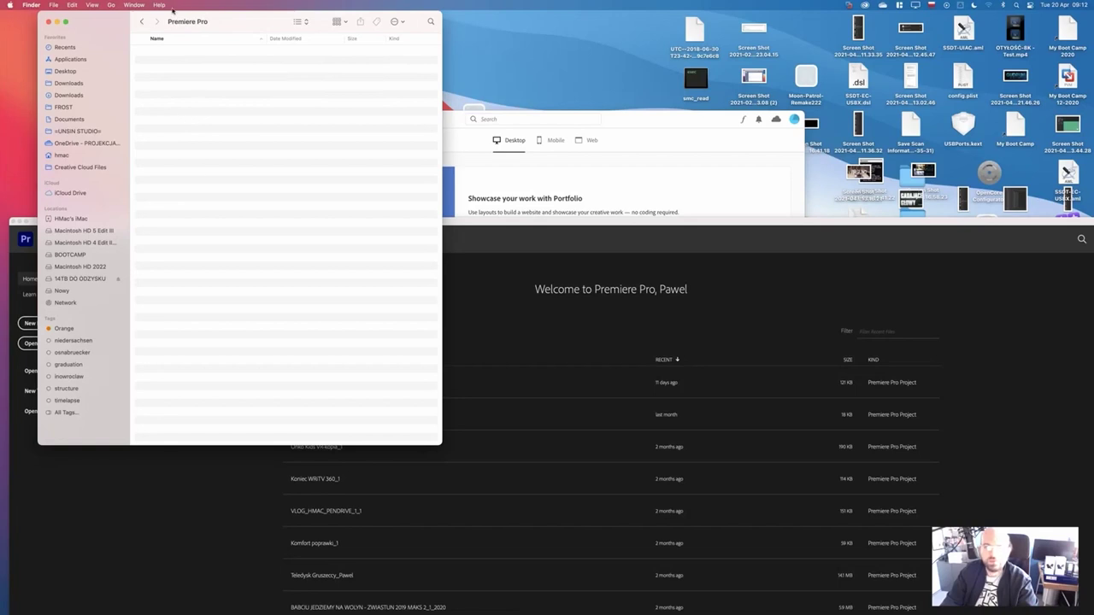
{"action": "left_click", "coordinate": [141, 21]}
{"action": "left_click", "coordinate": [142, 21]}
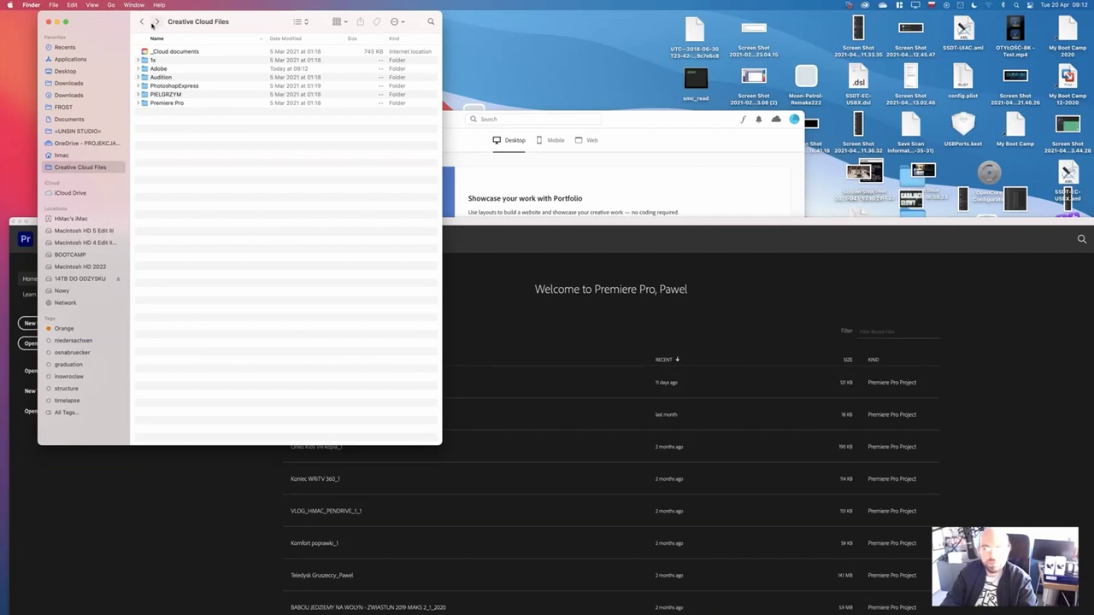
{"action": "left_click", "coordinate": [155, 21]}
{"action": "left_click", "coordinate": [156, 21]}
{"action": "left_click", "coordinate": [156, 21]}
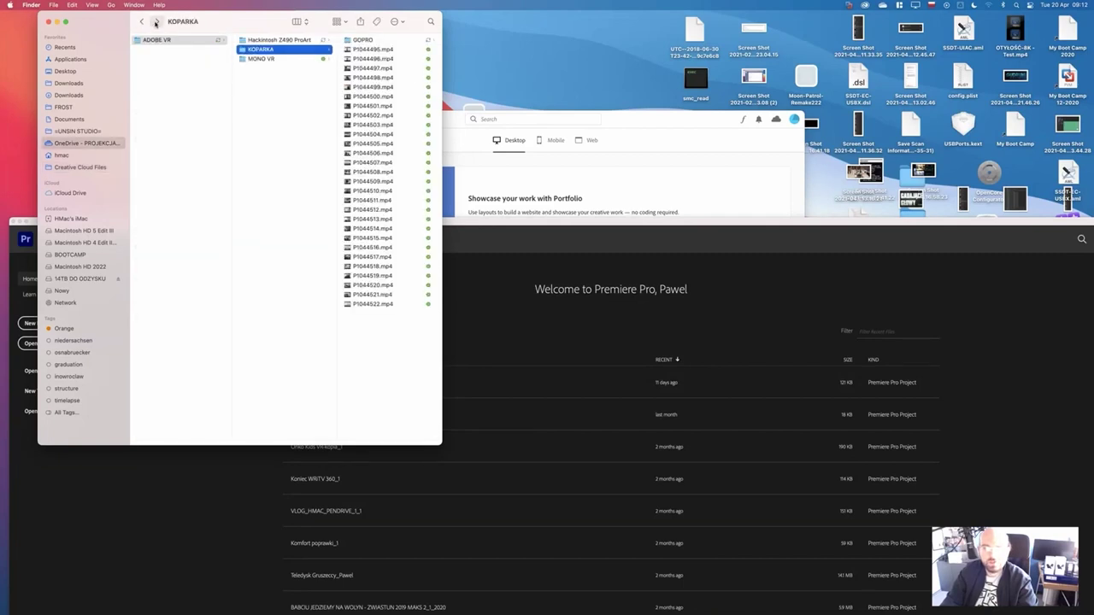
Bring Premiere Pro back in front and review the recent projects list again without opening one
{"action": "left_click_drag", "start_coordinate": [506, 221], "coordinate": [485, 14]}
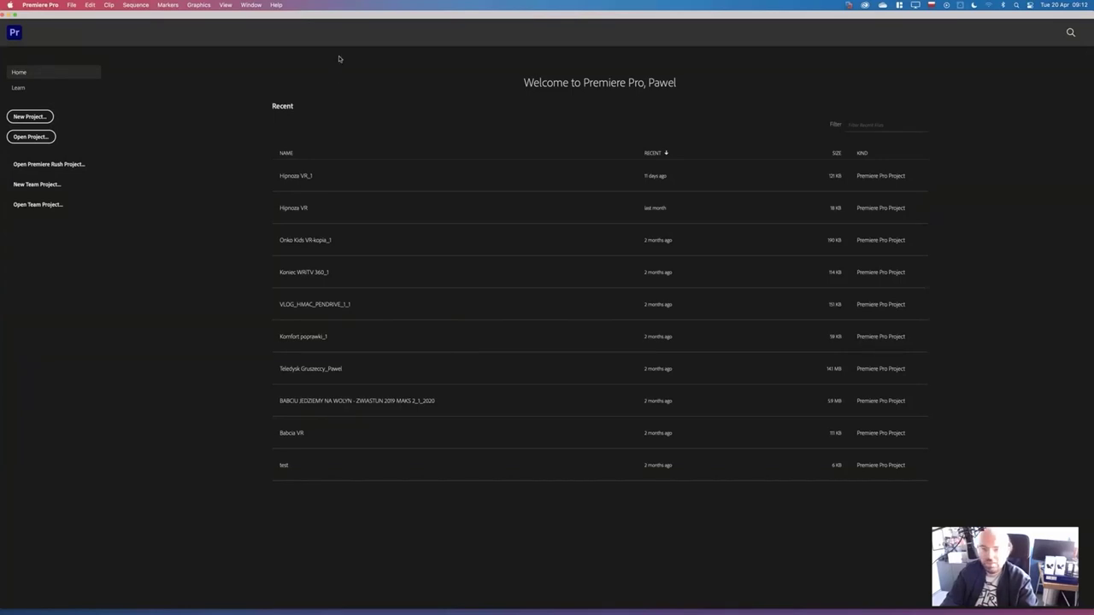
{"action": "left_click", "coordinate": [71, 5]}
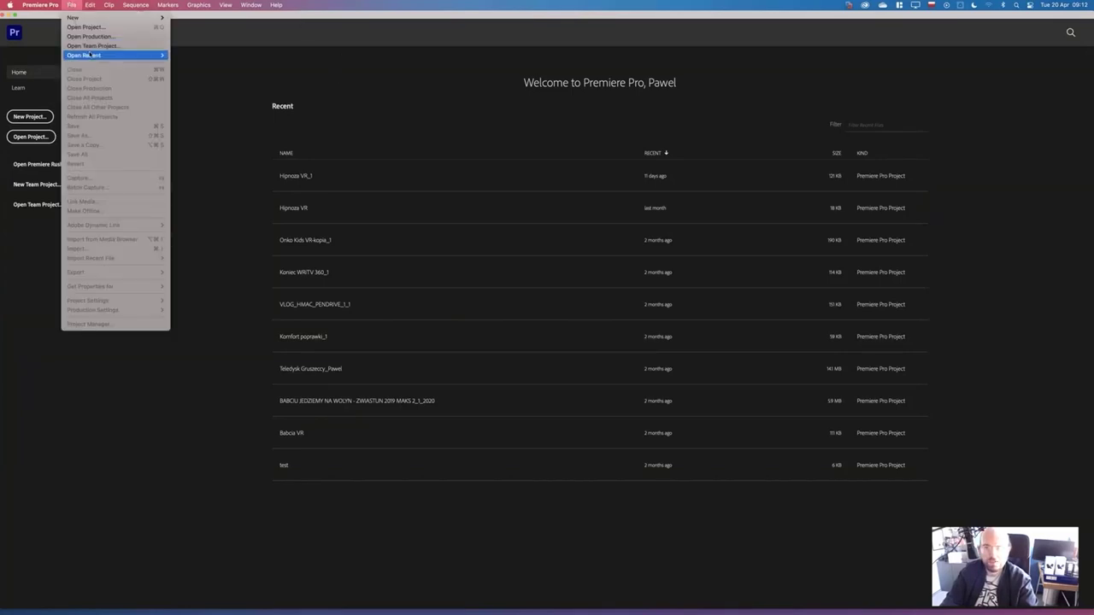
{"action": "mouse_move", "coordinate": [84, 55]}
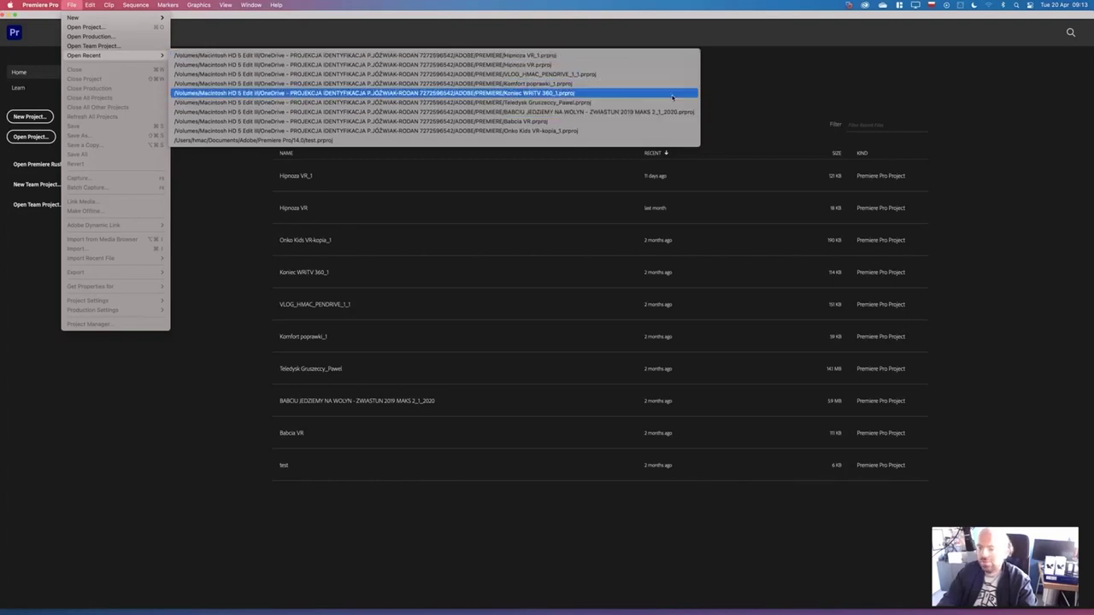
{"action": "left_click", "coordinate": [743, 87]}
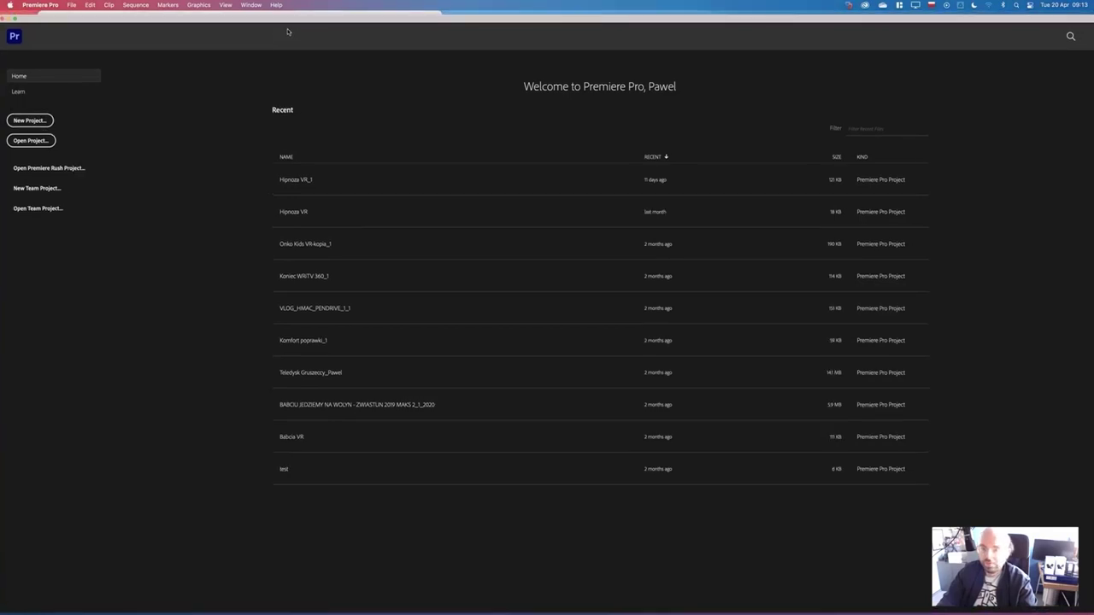
Make the footage folder window shorter and return Premiere Pro to the top of the screen
{"action": "left_click_drag", "start_coordinate": [295, 25], "coordinate": [295, 222]}
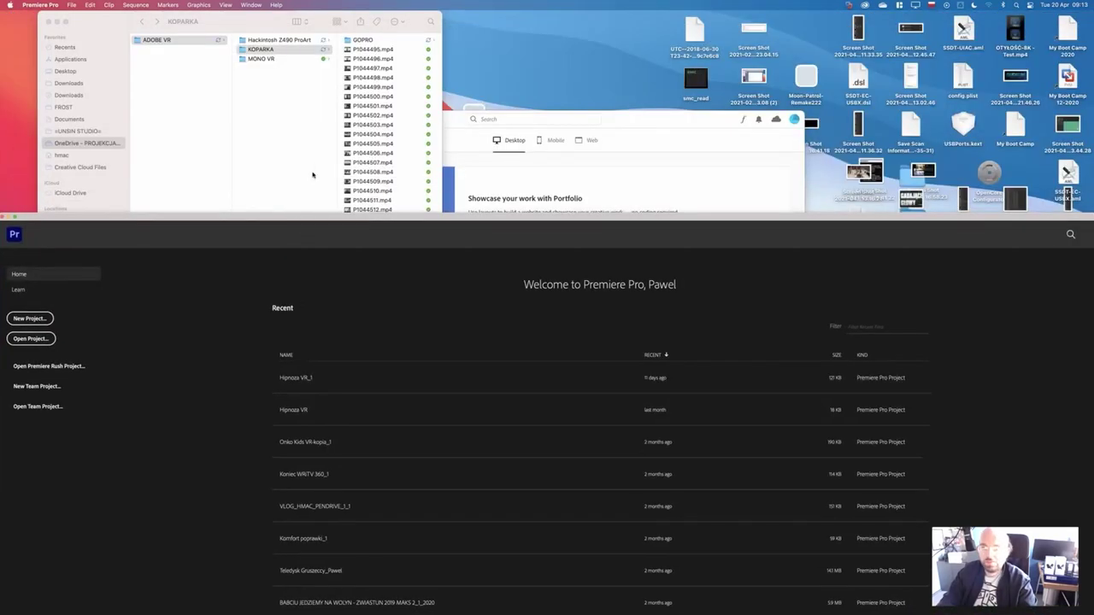
{"action": "left_click", "coordinate": [313, 176]}
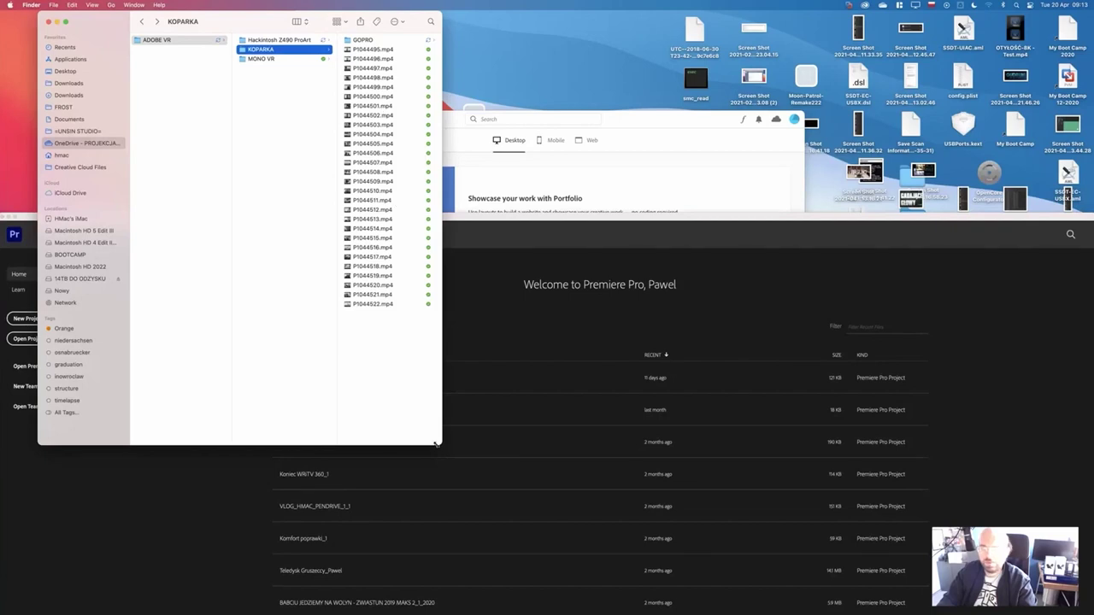
{"action": "left_click_drag", "start_coordinate": [438, 445], "coordinate": [439, 347]}
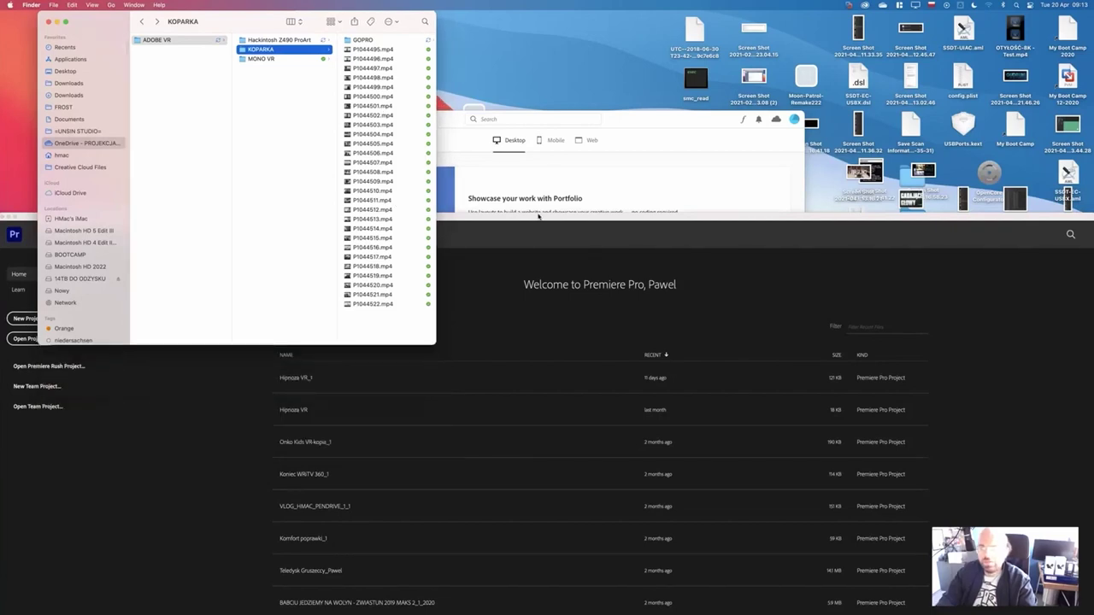
{"action": "left_click", "coordinate": [539, 216]}
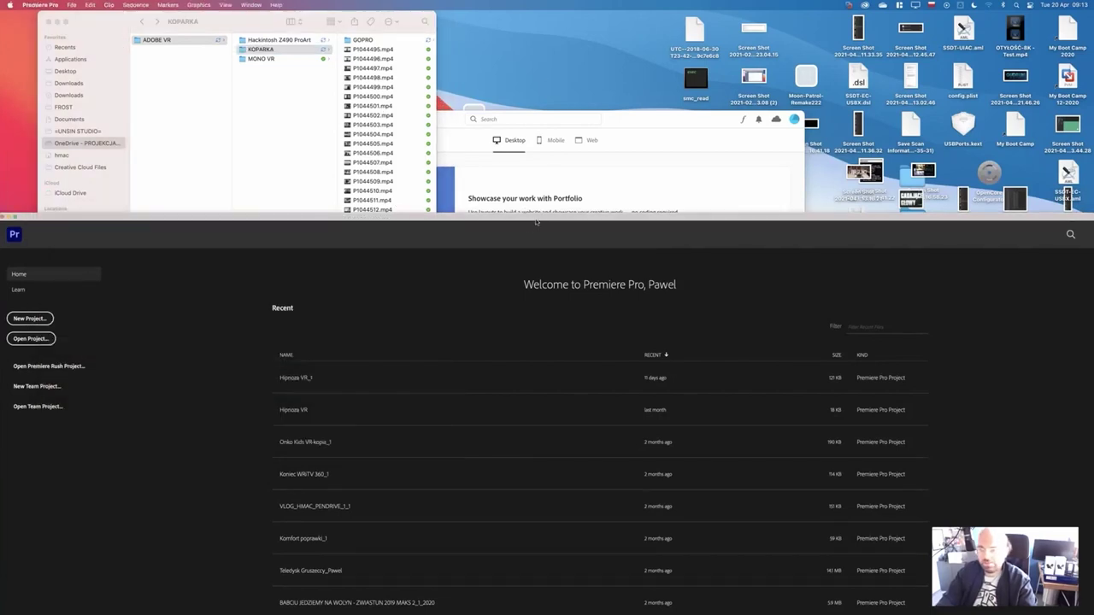
{"action": "left_click_drag", "start_coordinate": [541, 222], "coordinate": [536, 15]}
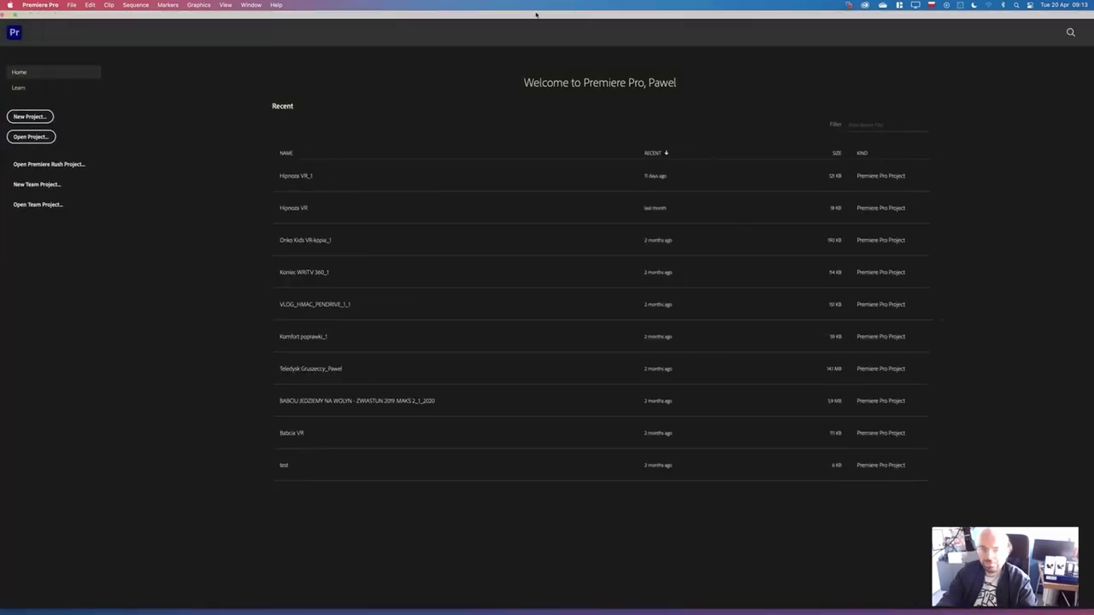
Start a new project, close the Creative Cloud window, and reposition the New Project dialog
{"action": "left_click", "coordinate": [30, 116]}
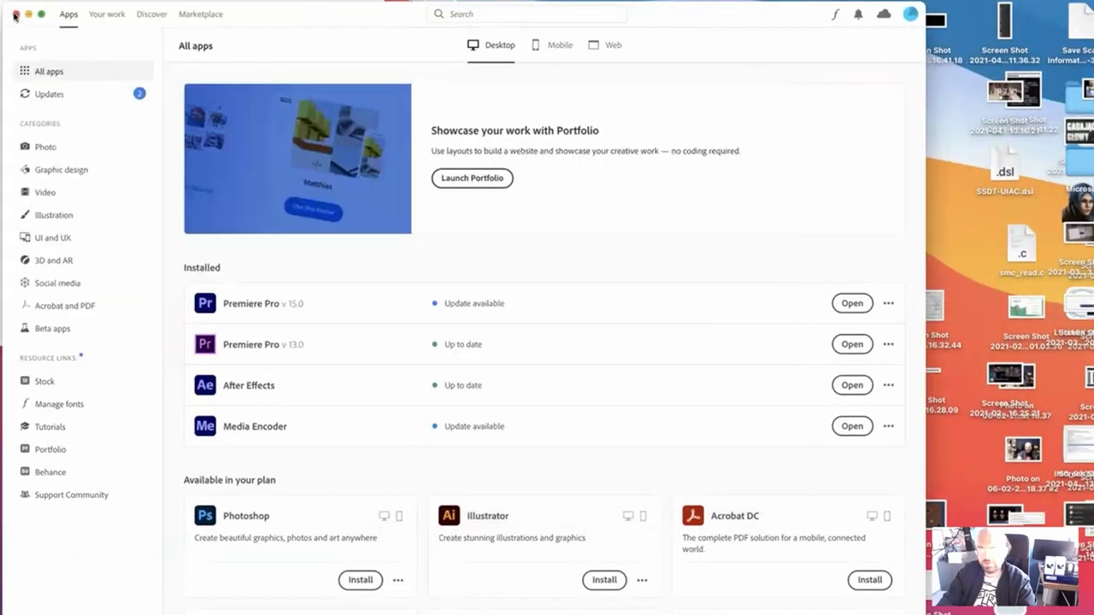
{"action": "left_click", "coordinate": [15, 15]}
{"action": "left_click_drag", "start_coordinate": [524, 83], "coordinate": [511, 108]}
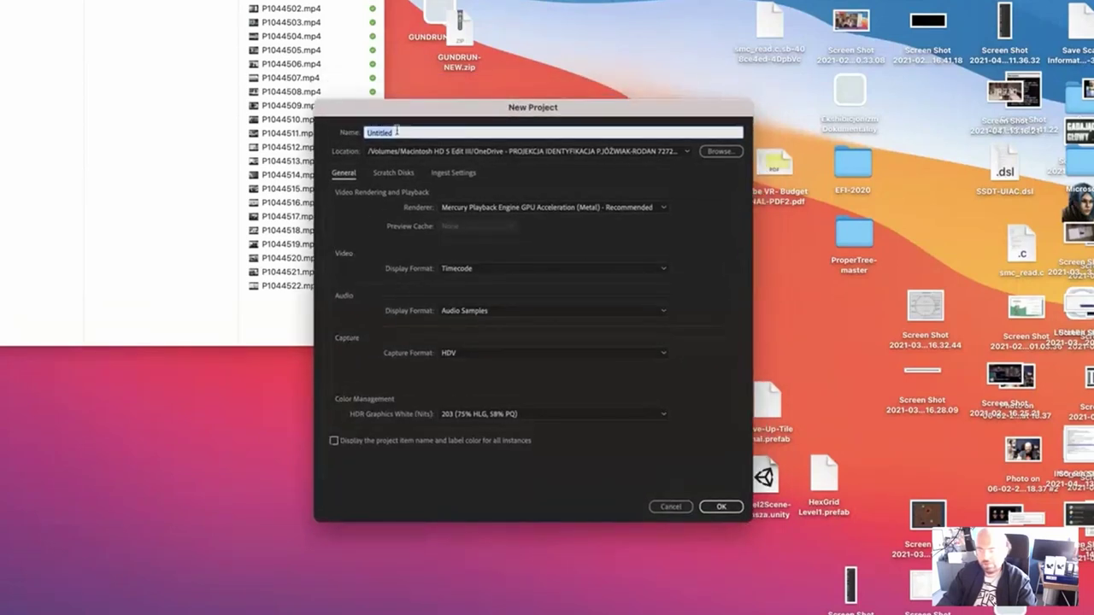
Name the project 'Warsztaty Adobe VR' and bring up the Browse folder chooser for its location
{"action": "type", "text": "We"}
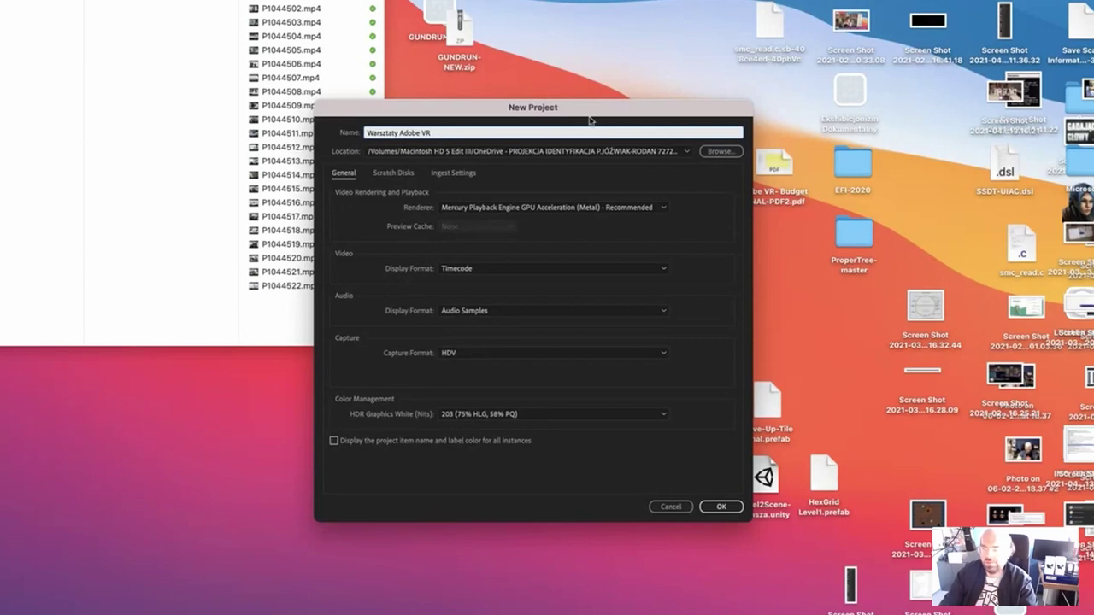
{"action": "left_click_drag", "start_coordinate": [597, 114], "coordinate": [579, 53]}
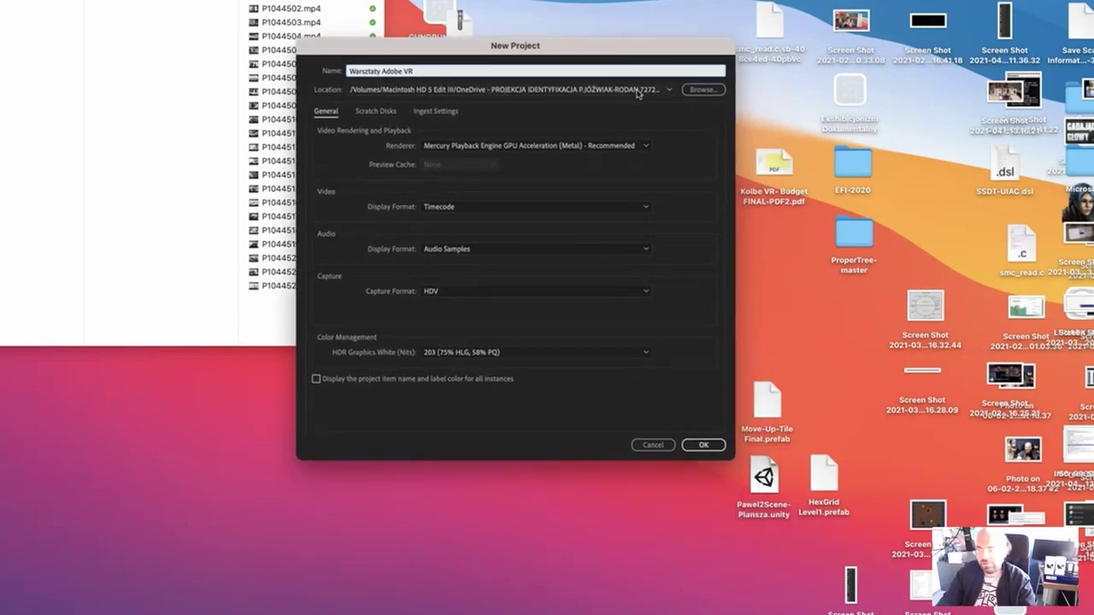
{"action": "left_click", "coordinate": [704, 93]}
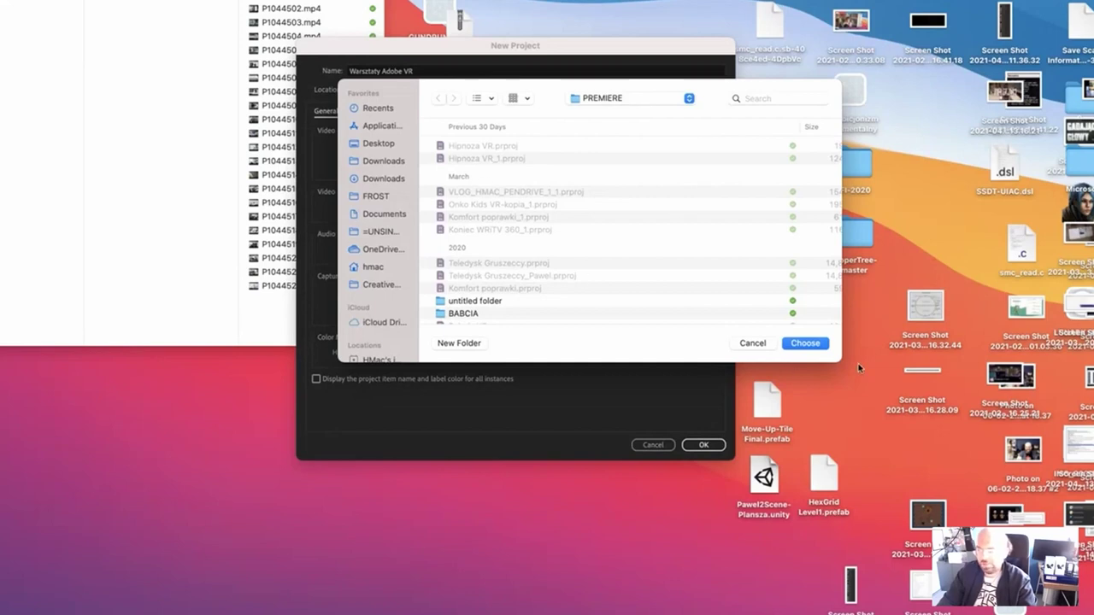
{"action": "mouse_move", "coordinate": [841, 362]}
{"action": "left_mouse_down"}
{"action": "mouse_move", "coordinate": [860, 459]}
{"action": "mouse_move", "coordinate": [889, 505]}
{"action": "left_mouse_up"}
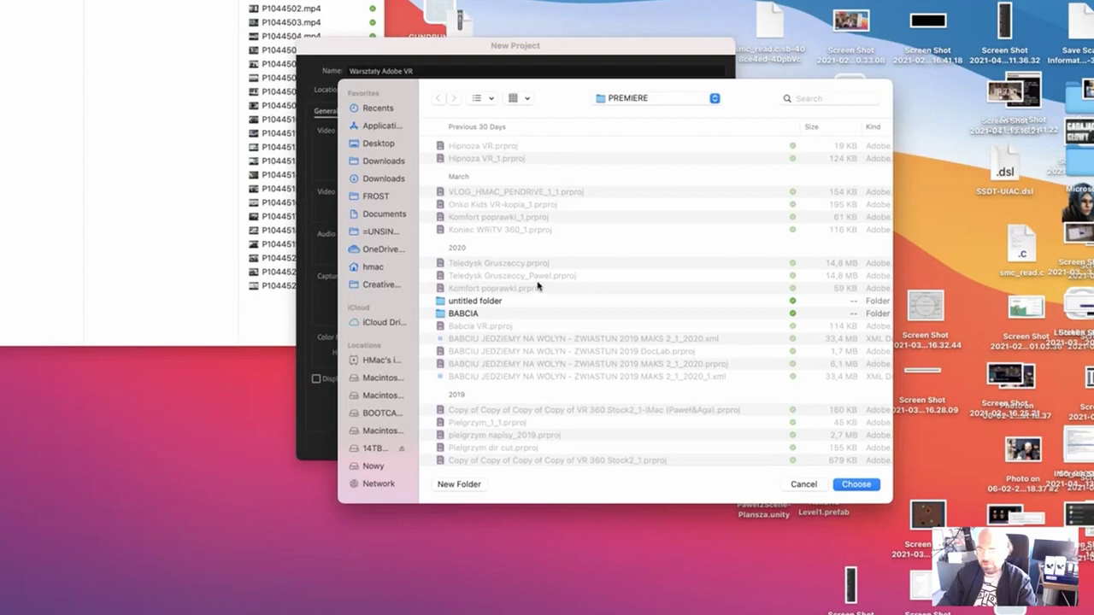
{"action": "scroll", "coordinate": [538, 287], "scroll_direction": "down", "scroll_amount": 5}
{"action": "scroll", "coordinate": [538, 286], "scroll_direction": "down", "scroll_amount": 5}
{"action": "scroll", "coordinate": [537, 286], "scroll_direction": "down", "scroll_amount": 5}
{"action": "scroll", "coordinate": [538, 286], "scroll_direction": "down", "scroll_amount": 5}
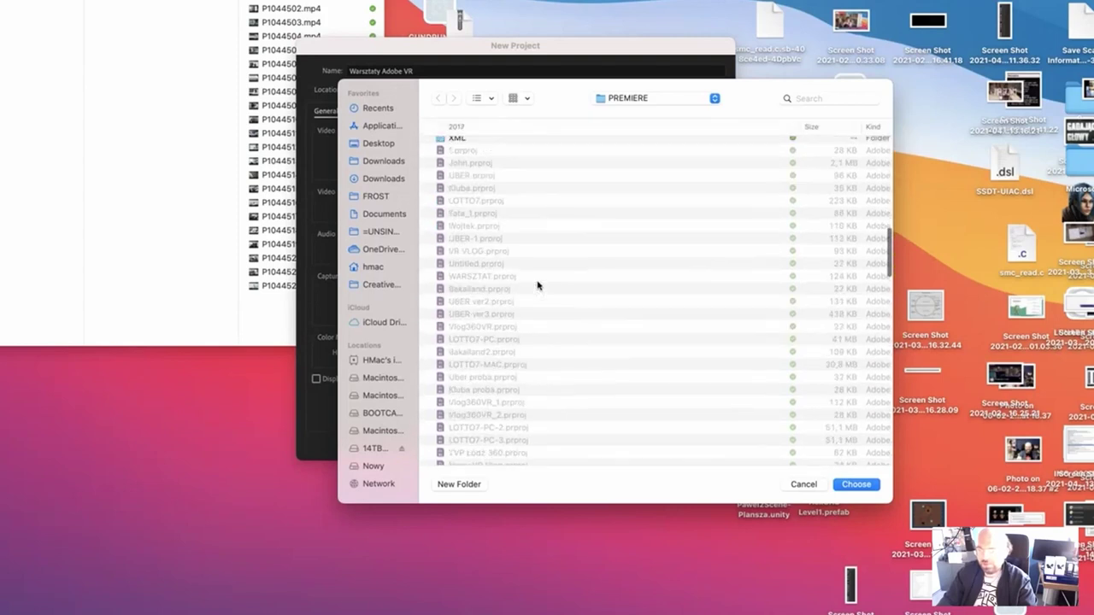
{"action": "scroll", "coordinate": [538, 287], "scroll_direction": "down", "scroll_amount": 3}
{"action": "scroll", "coordinate": [511, 161], "scroll_direction": "down", "scroll_amount": 5}
{"action": "scroll", "coordinate": [511, 161], "scroll_direction": "down", "scroll_amount": 5}
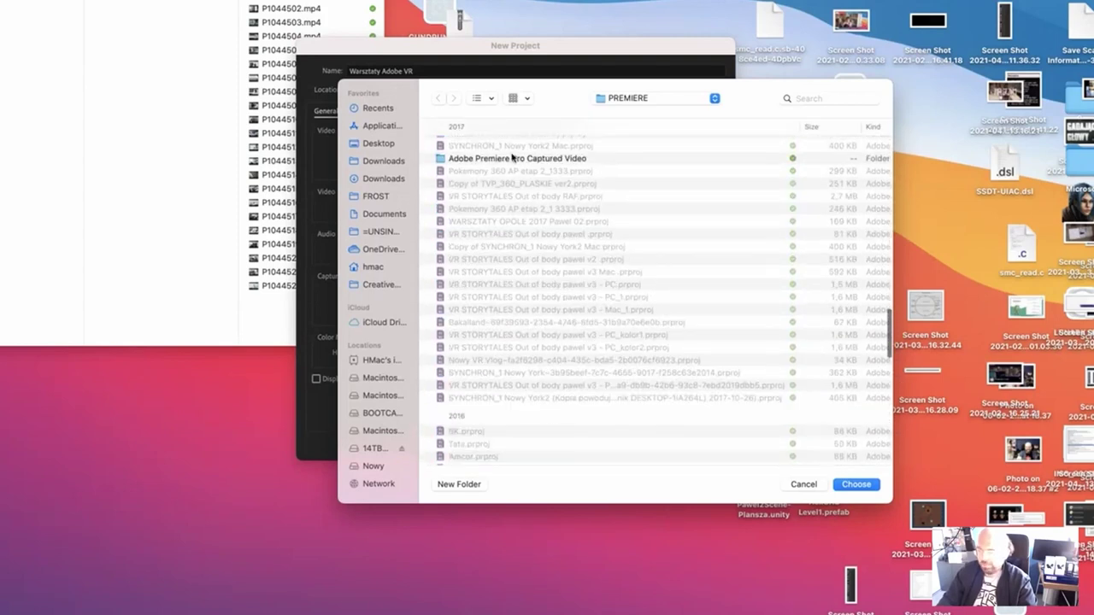
{"action": "scroll", "coordinate": [511, 158], "scroll_direction": "down", "scroll_amount": 5}
{"action": "scroll", "coordinate": [511, 154], "scroll_direction": "down", "scroll_amount": 5}
{"action": "scroll", "coordinate": [511, 151], "scroll_direction": "down", "scroll_amount": 5}
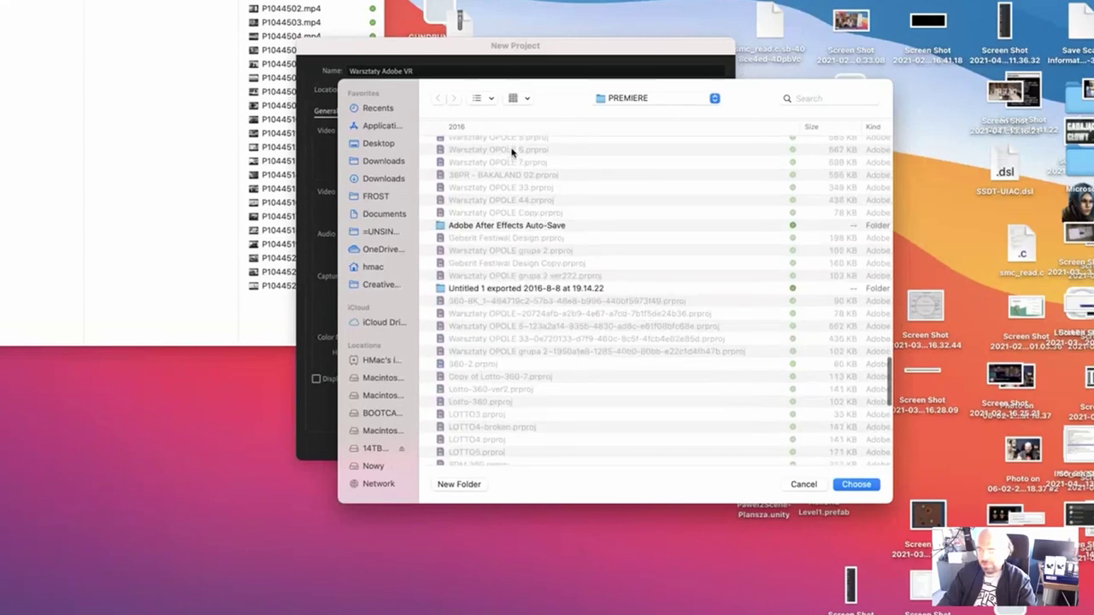
{"action": "scroll", "coordinate": [513, 152], "scroll_direction": "down", "scroll_amount": 5}
{"action": "scroll", "coordinate": [513, 151], "scroll_direction": "down", "scroll_amount": 5}
{"action": "scroll", "coordinate": [512, 151], "scroll_direction": "down", "scroll_amount": 3}
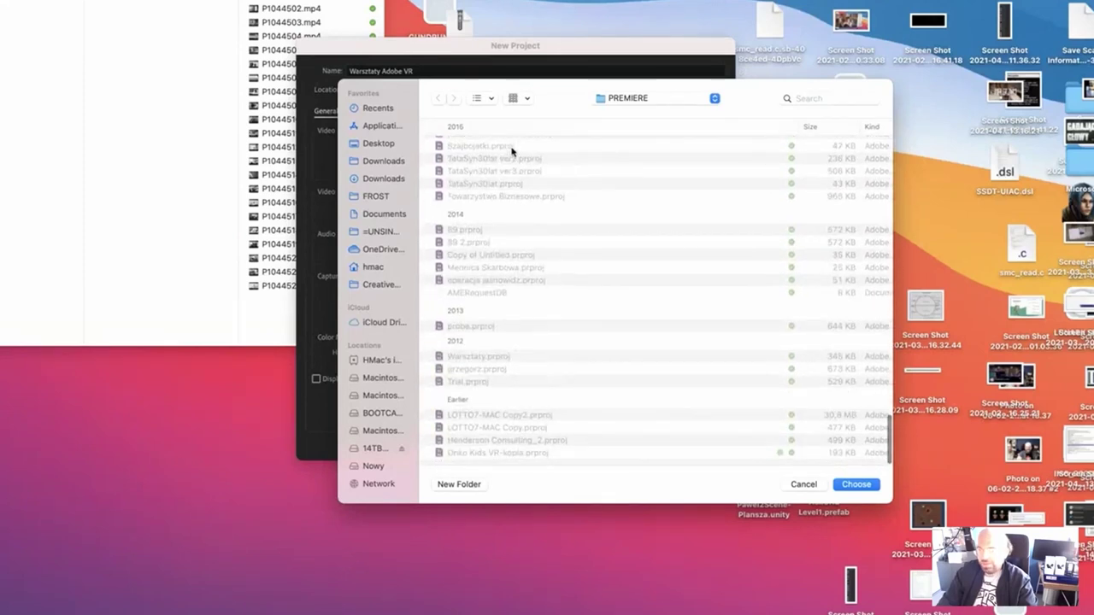
{"action": "scroll", "coordinate": [512, 152], "scroll_direction": "up", "scroll_amount": 5}
{"action": "scroll", "coordinate": [512, 151], "scroll_direction": "up", "scroll_amount": 5}
{"action": "scroll", "coordinate": [513, 152], "scroll_direction": "up", "scroll_amount": 5}
{"action": "scroll", "coordinate": [512, 152], "scroll_direction": "up", "scroll_amount": 2}
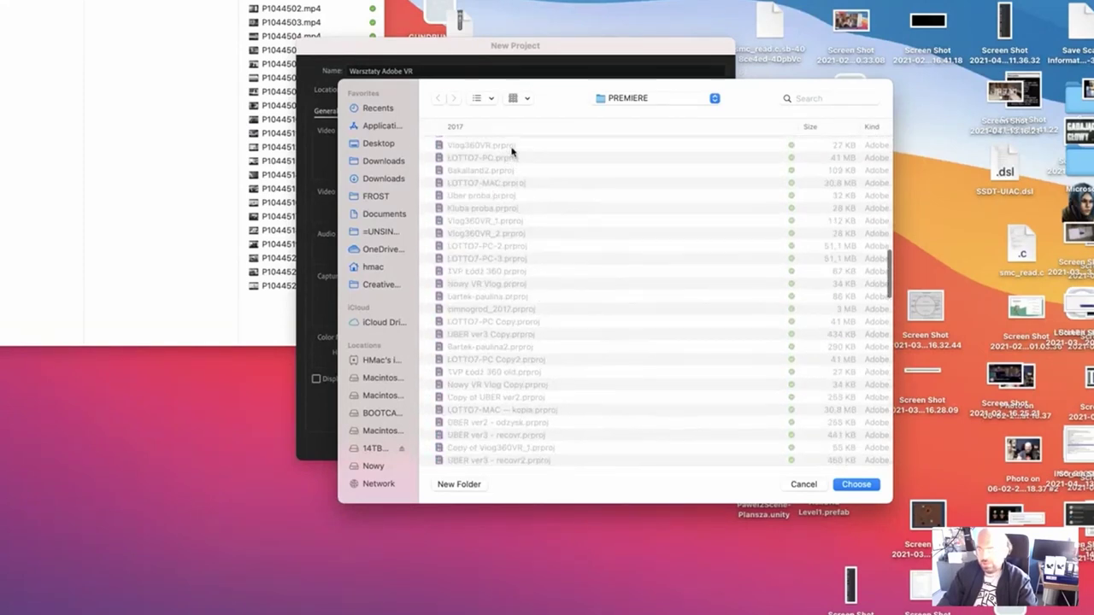
{"action": "scroll", "coordinate": [511, 152], "scroll_direction": "down", "scroll_amount": 5}
{"action": "scroll", "coordinate": [511, 151], "scroll_direction": "up", "scroll_amount": 1}
{"action": "scroll", "coordinate": [511, 152], "scroll_direction": "up", "scroll_amount": 4}
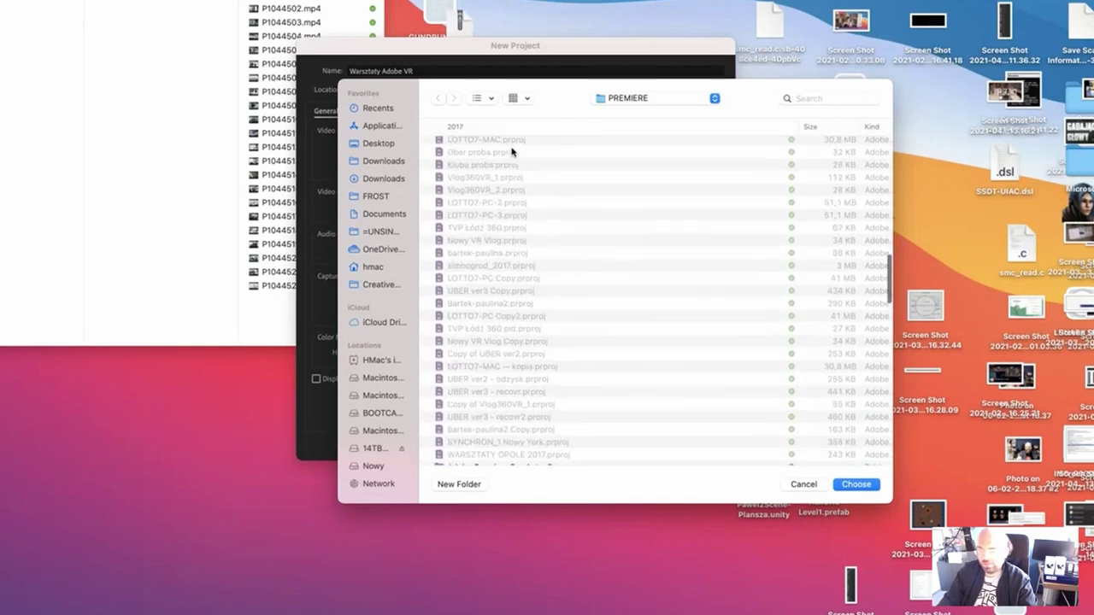
{"action": "scroll", "coordinate": [510, 151], "scroll_direction": "down", "scroll_amount": 5}
{"action": "scroll", "coordinate": [509, 153], "scroll_direction": "down", "scroll_amount": 1}
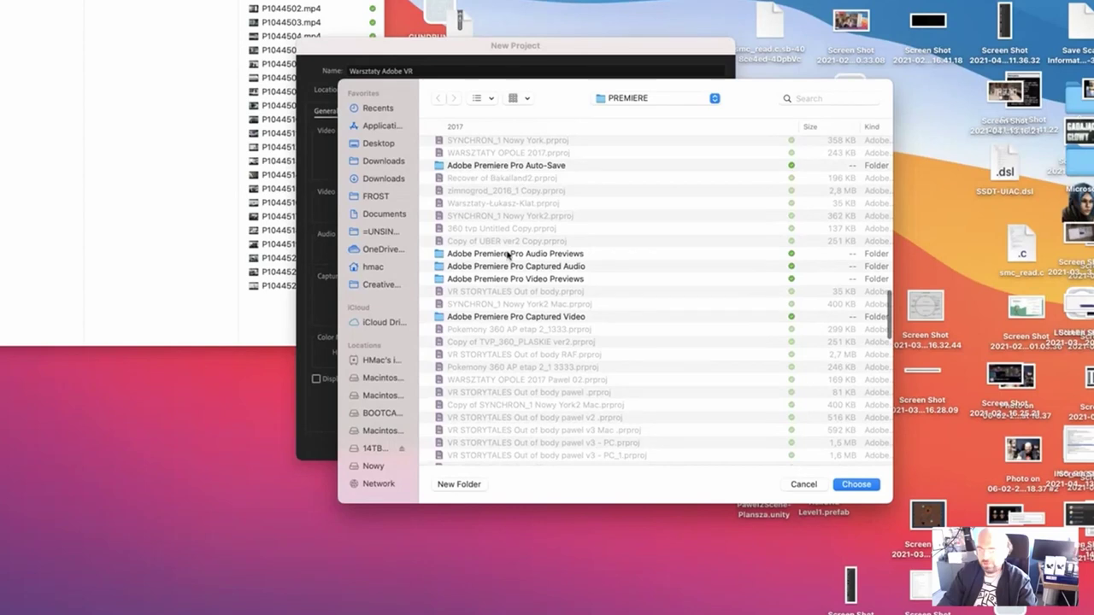
{"action": "double_click", "coordinate": [548, 168]}
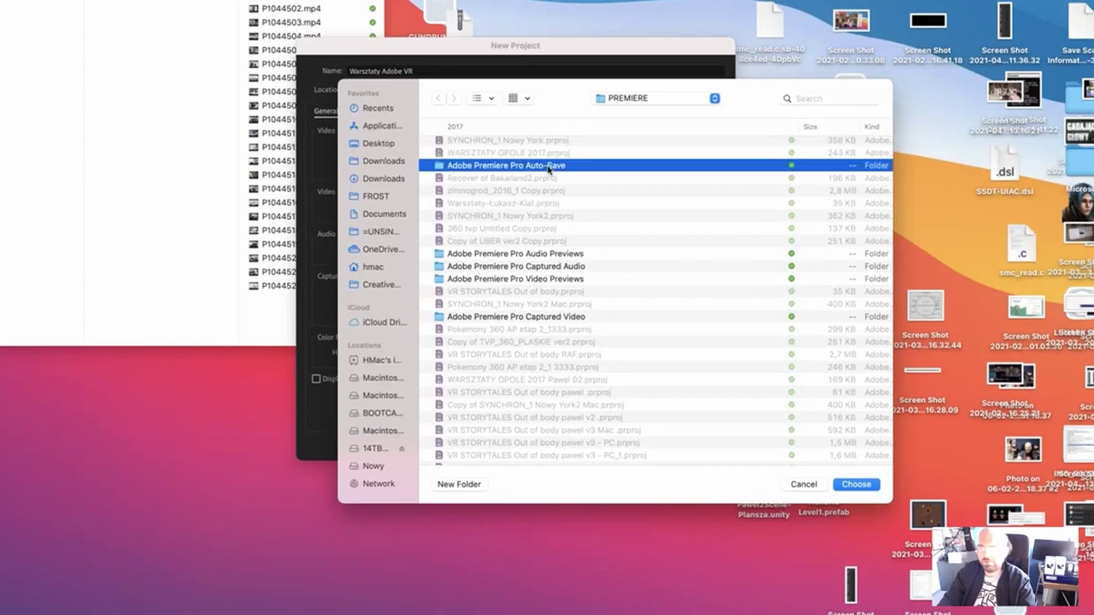
{"action": "scroll", "coordinate": [532, 244], "scroll_direction": "down", "scroll_amount": 5}
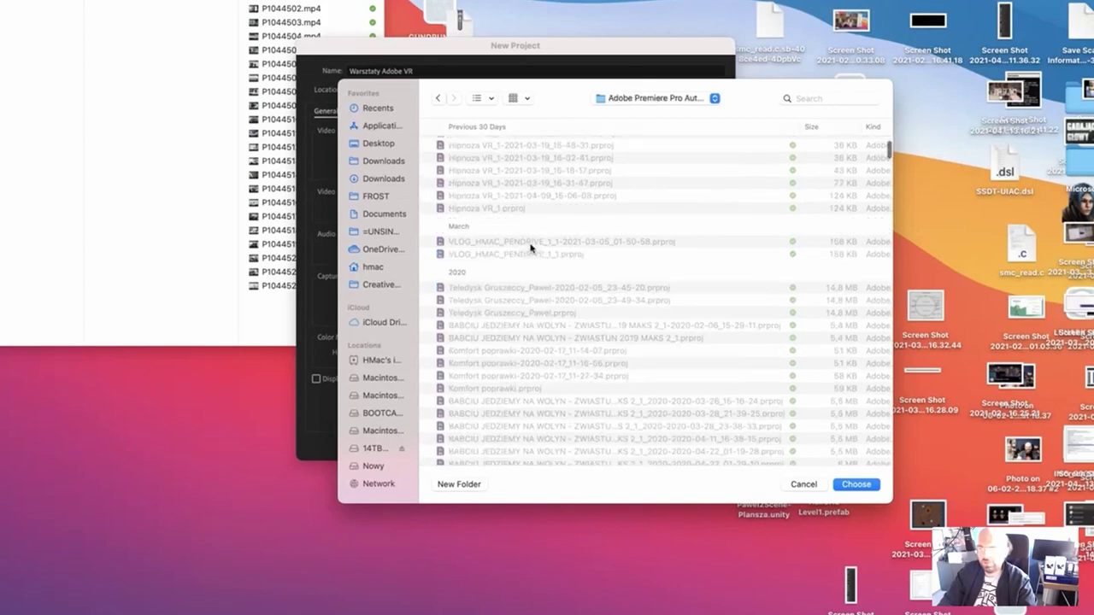
{"action": "scroll", "coordinate": [531, 244], "scroll_direction": "down", "scroll_amount": 5}
{"action": "scroll", "coordinate": [531, 245], "scroll_direction": "down", "scroll_amount": 5}
{"action": "scroll", "coordinate": [530, 244], "scroll_direction": "down", "scroll_amount": 5}
{"action": "scroll", "coordinate": [530, 243], "scroll_direction": "down", "scroll_amount": 5}
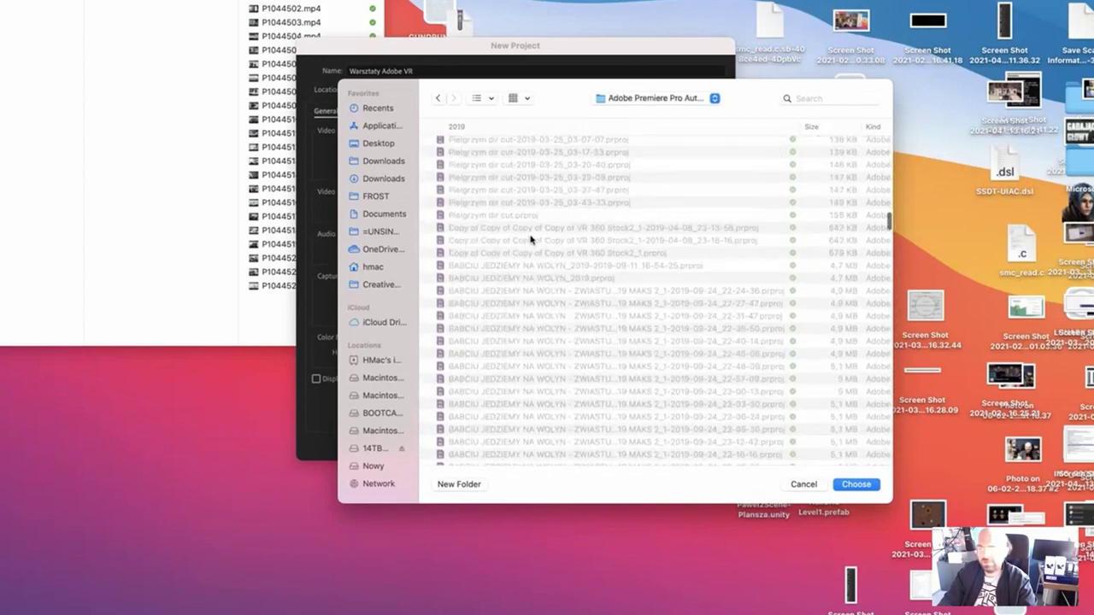
{"action": "scroll", "coordinate": [530, 244], "scroll_direction": "down", "scroll_amount": 5}
{"action": "scroll", "coordinate": [529, 242], "scroll_direction": "down", "scroll_amount": 5}
{"action": "scroll", "coordinate": [529, 241], "scroll_direction": "down", "scroll_amount": 5}
{"action": "scroll", "coordinate": [529, 240], "scroll_direction": "down", "scroll_amount": 5}
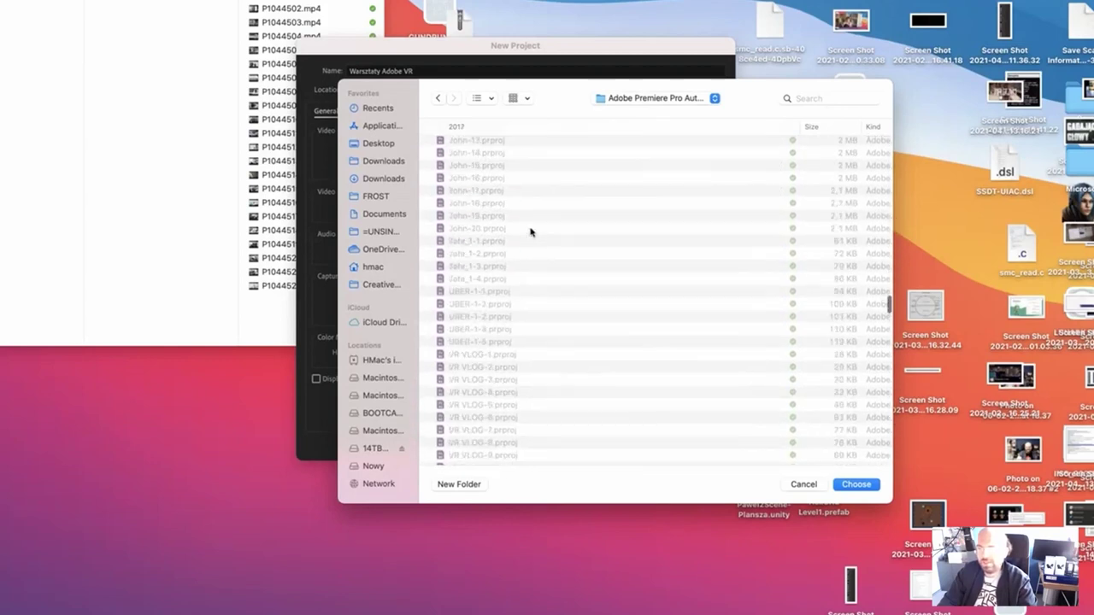
{"action": "scroll", "coordinate": [530, 241], "scroll_direction": "down", "scroll_amount": 3}
{"action": "left_click", "coordinate": [438, 98]}
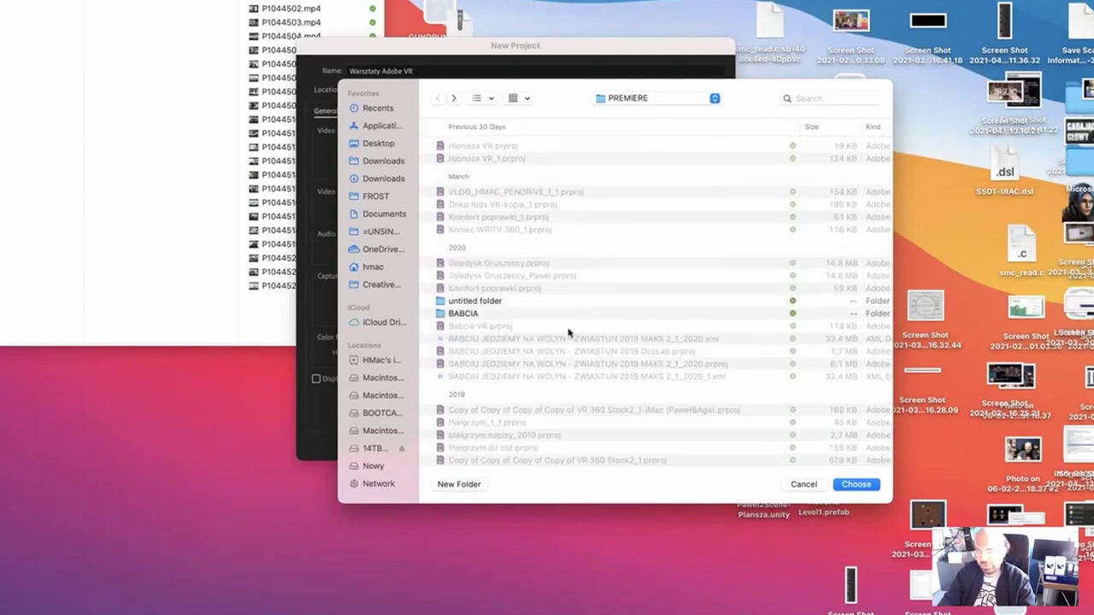
{"action": "scroll", "coordinate": [568, 396], "scroll_direction": "down", "scroll_amount": 5}
{"action": "scroll", "coordinate": [567, 396], "scroll_direction": "down", "scroll_amount": 5}
{"action": "scroll", "coordinate": [567, 396], "scroll_direction": "down", "scroll_amount": 3}
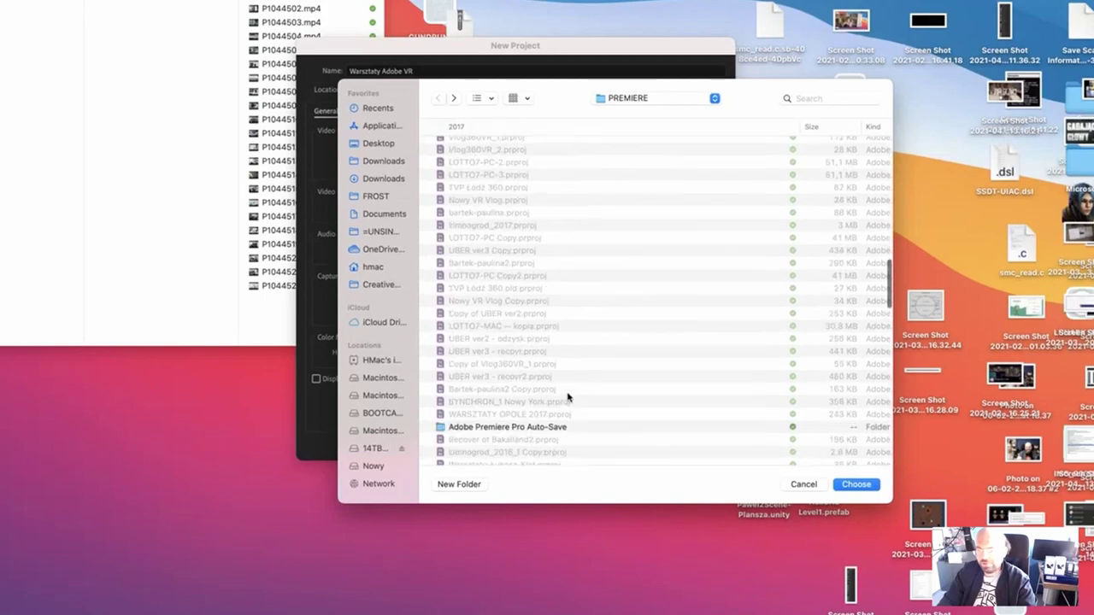
{"action": "scroll", "coordinate": [567, 396], "scroll_direction": "down", "scroll_amount": 5}
{"action": "scroll", "coordinate": [568, 397], "scroll_direction": "down", "scroll_amount": 3}
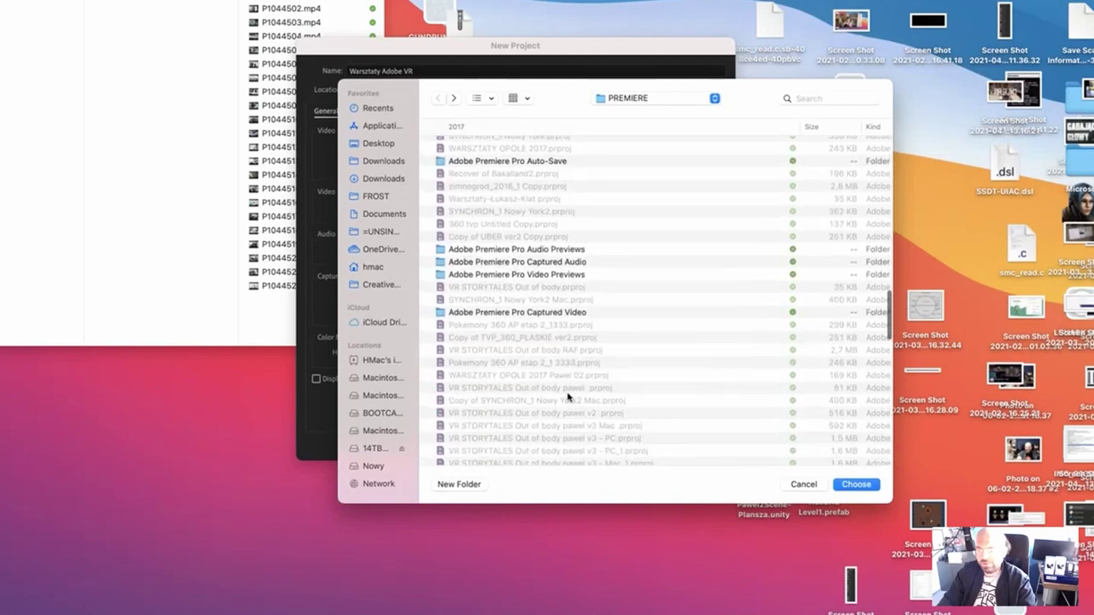
{"action": "double_click", "coordinate": [578, 275]}
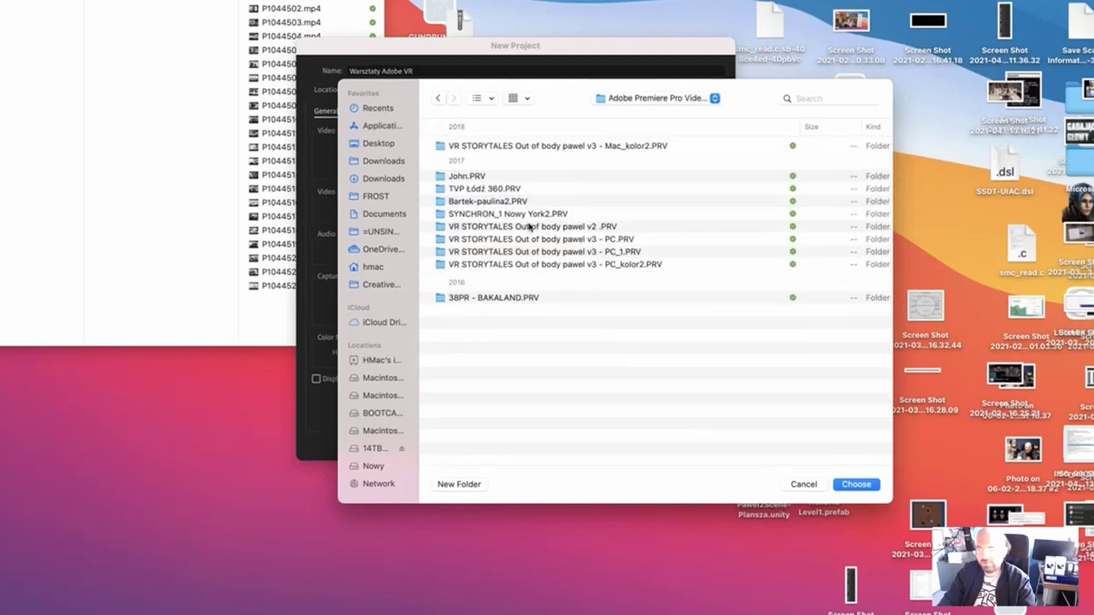
{"action": "left_click", "coordinate": [437, 99]}
{"action": "scroll", "coordinate": [564, 301], "scroll_direction": "down", "scroll_amount": 1}
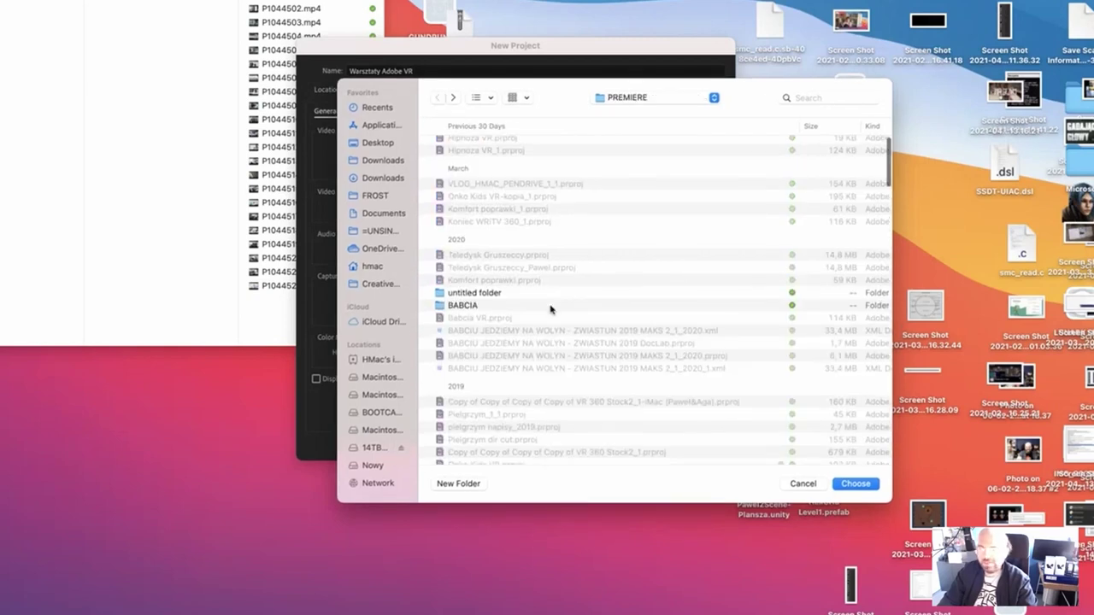
{"action": "scroll", "coordinate": [551, 310], "scroll_direction": "down", "scroll_amount": 5}
{"action": "scroll", "coordinate": [551, 310], "scroll_direction": "down", "scroll_amount": 3}
{"action": "scroll", "coordinate": [550, 310], "scroll_direction": "down", "scroll_amount": 2}
{"action": "scroll", "coordinate": [550, 309], "scroll_direction": "up", "scroll_amount": 3}
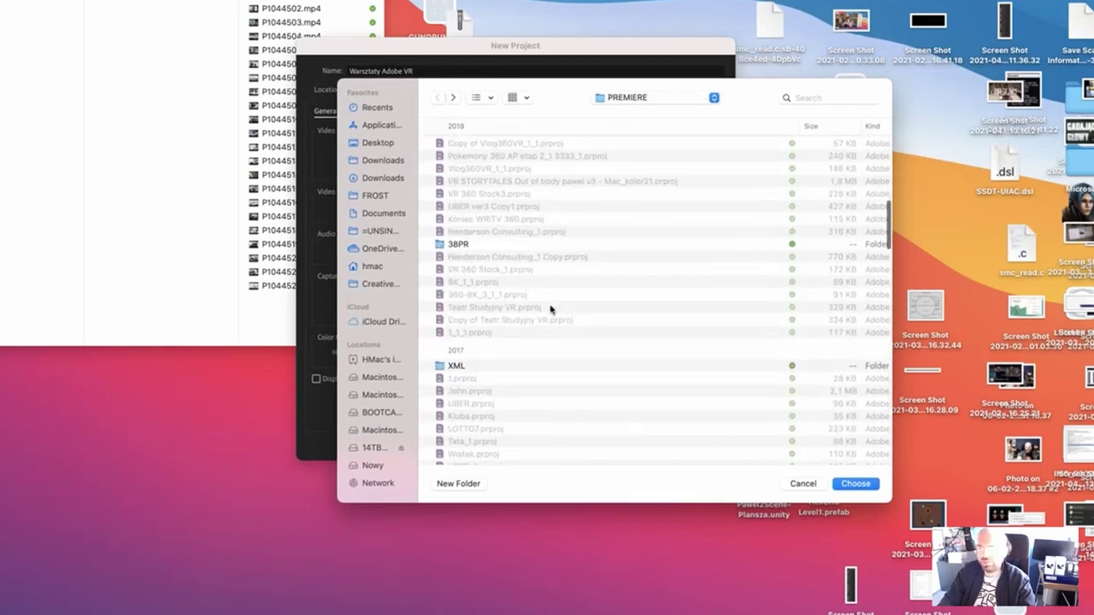
{"action": "scroll", "coordinate": [551, 310], "scroll_direction": "up", "scroll_amount": 3}
{"action": "scroll", "coordinate": [550, 309], "scroll_direction": "up", "scroll_amount": 3}
{"action": "scroll", "coordinate": [550, 309], "scroll_direction": "up", "scroll_amount": 2}
{"action": "scroll", "coordinate": [551, 310], "scroll_direction": "down", "scroll_amount": 1}
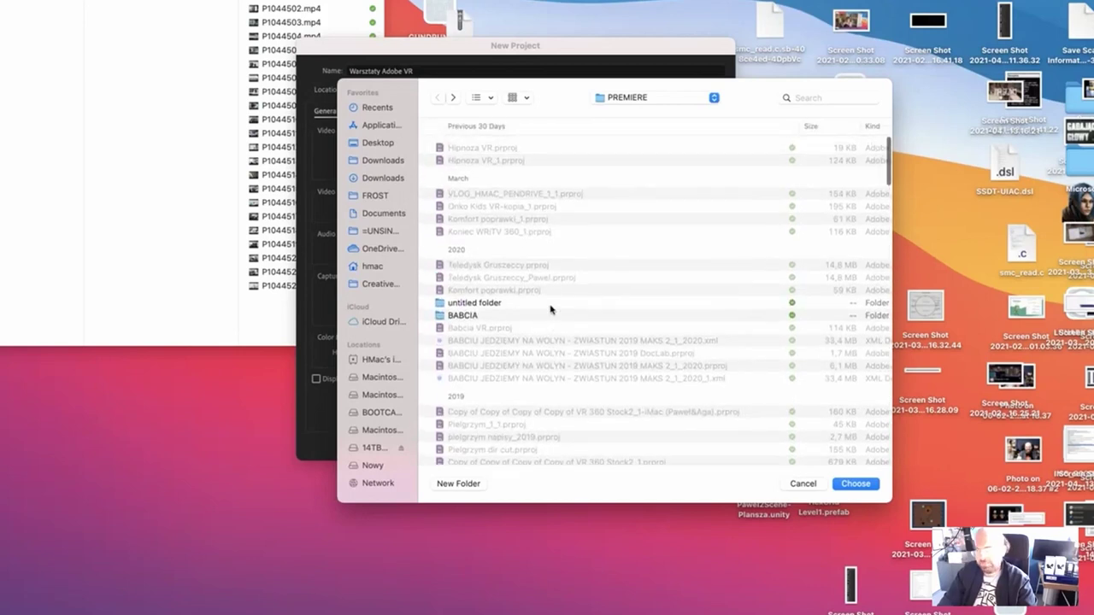
{"action": "scroll", "coordinate": [550, 309], "scroll_direction": "down", "scroll_amount": 2}
{"action": "scroll", "coordinate": [550, 309], "scroll_direction": "down", "scroll_amount": 3}
{"action": "scroll", "coordinate": [551, 310], "scroll_direction": "down", "scroll_amount": 3}
{"action": "scroll", "coordinate": [550, 309], "scroll_direction": "down", "scroll_amount": 3}
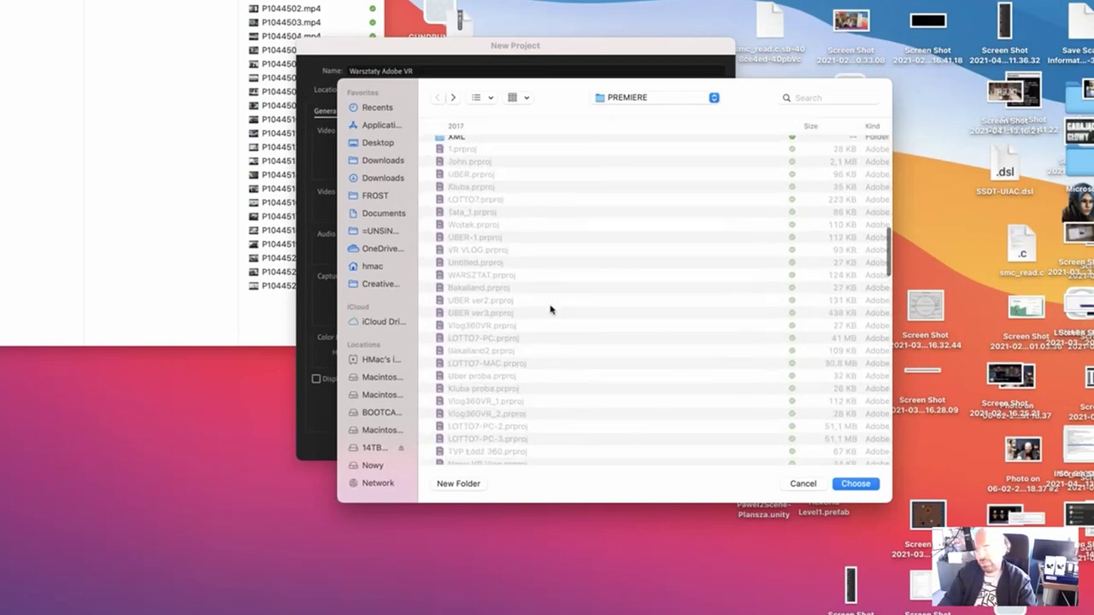
{"action": "scroll", "coordinate": [550, 310], "scroll_direction": "down", "scroll_amount": 3}
{"action": "scroll", "coordinate": [550, 309], "scroll_direction": "down", "scroll_amount": 3}
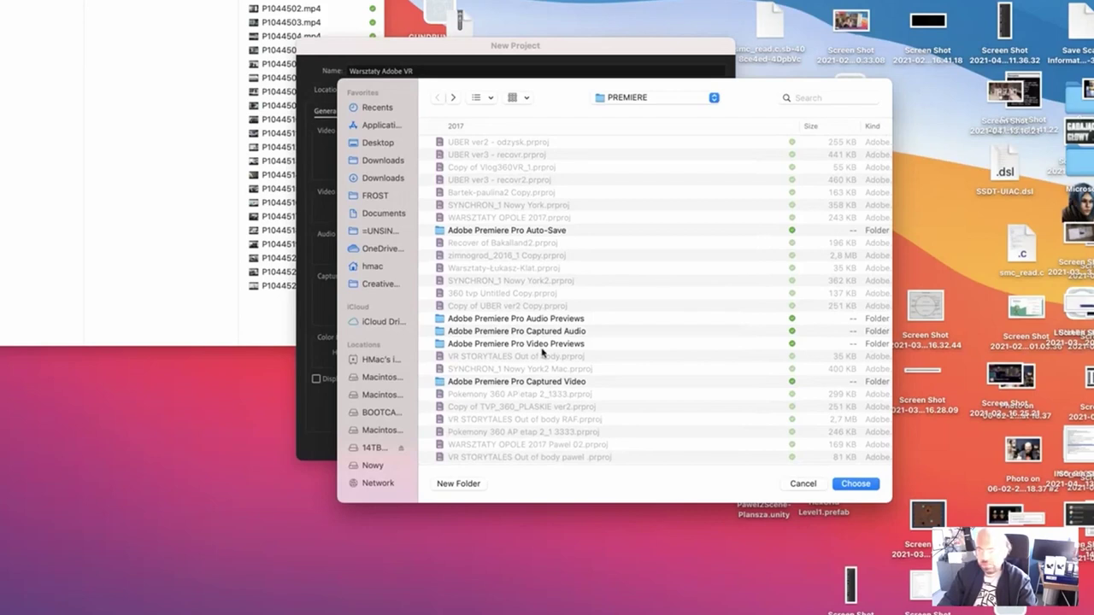
{"action": "scroll", "coordinate": [547, 345], "scroll_direction": "up", "scroll_amount": 2}
{"action": "scroll", "coordinate": [547, 345], "scroll_direction": "up", "scroll_amount": 3}
{"action": "scroll", "coordinate": [548, 346], "scroll_direction": "up", "scroll_amount": 5}
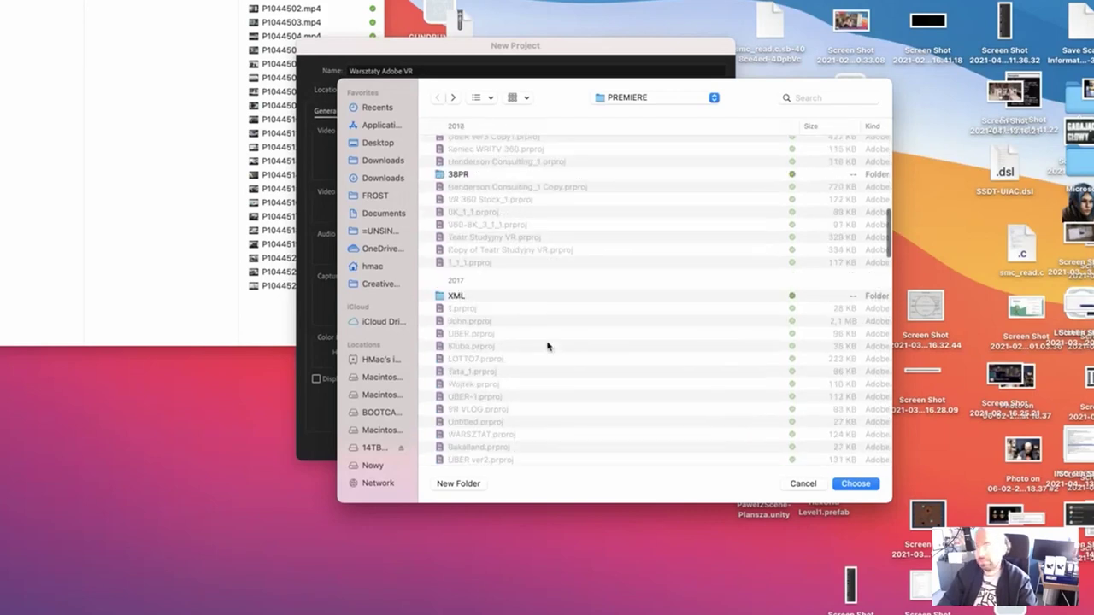
{"action": "scroll", "coordinate": [547, 346], "scroll_direction": "up", "scroll_amount": 10}
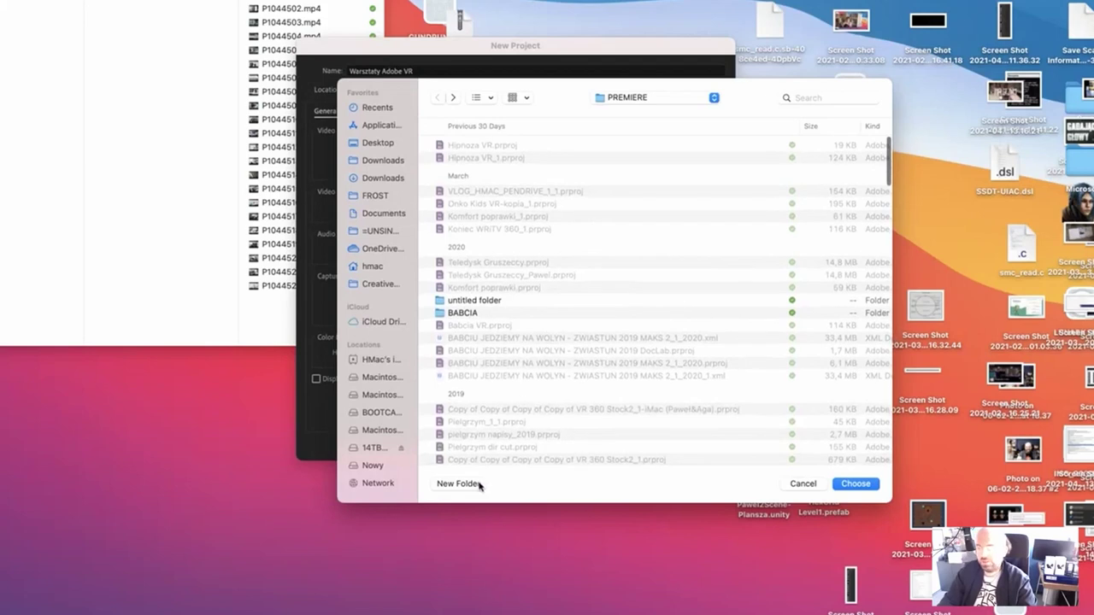
Create a new folder named 'Warsztaty Adobe VR' inside PREMIERE
{"action": "left_click", "coordinate": [462, 484]}
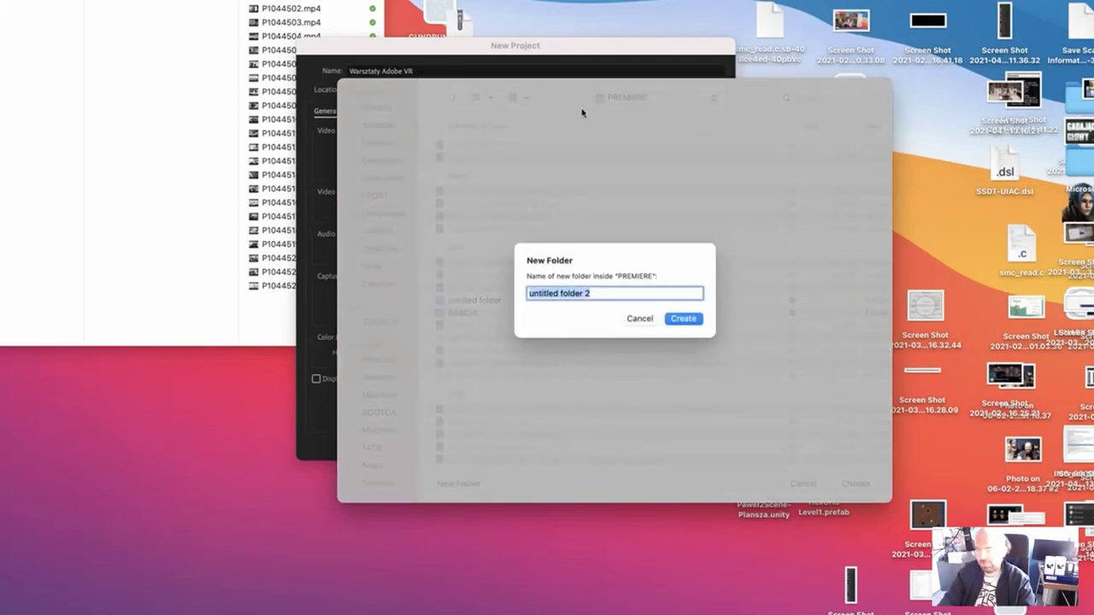
{"action": "type", "text": "Warsztat"}
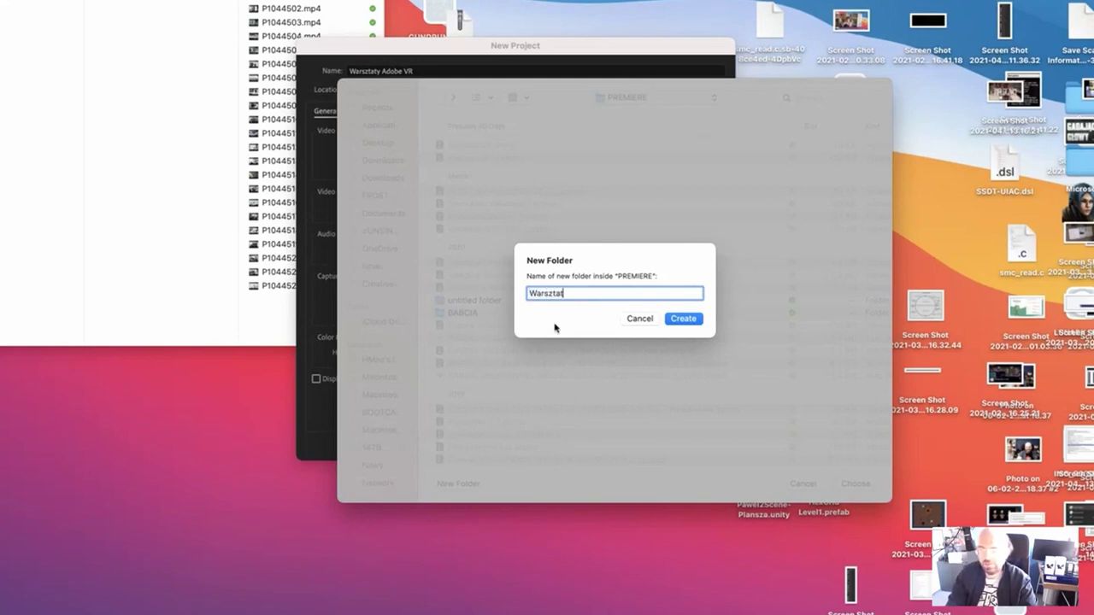
{"action": "type", "text": "y Adobe VR"}
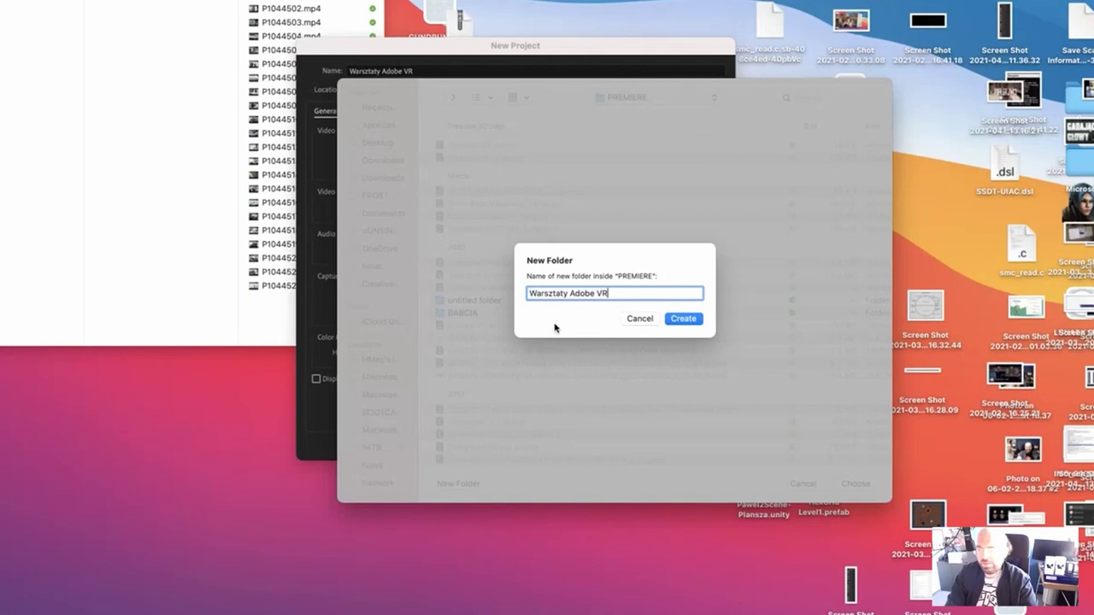
{"action": "left_click", "coordinate": [683, 320]}
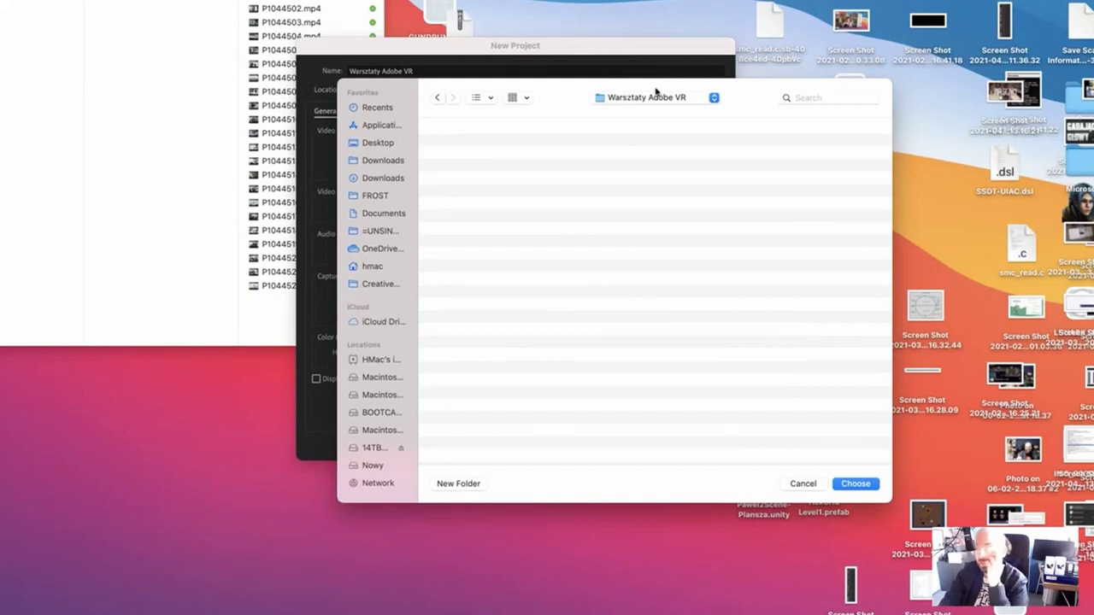
Go back to PREMIERE, find the Warsztaty Adobe VR folder in the list and open it
{"action": "left_click", "coordinate": [438, 99]}
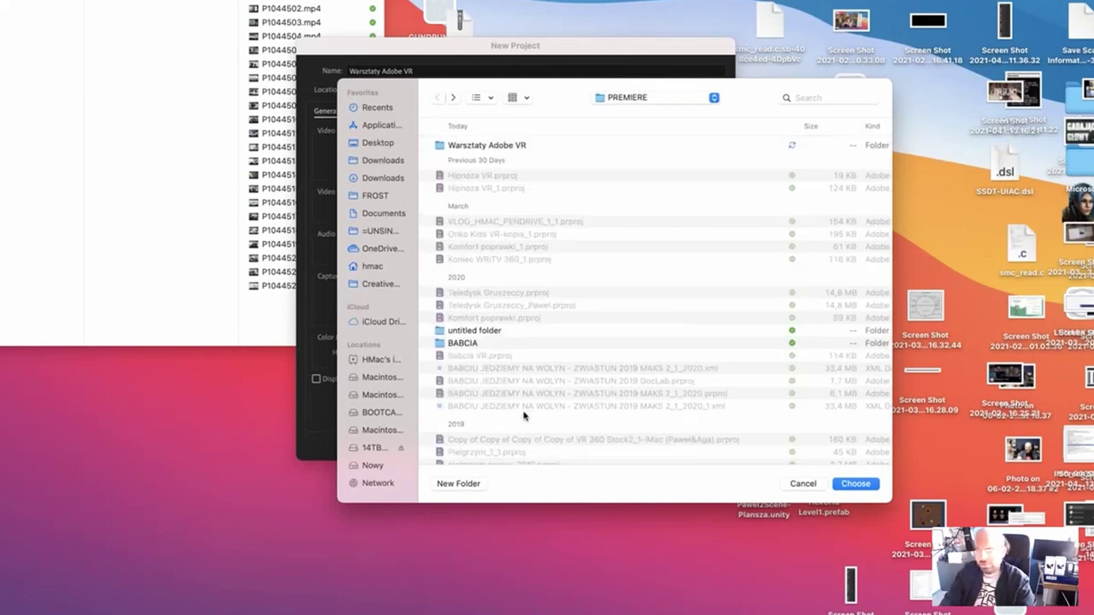
{"action": "scroll", "coordinate": [525, 416], "scroll_direction": "down", "scroll_amount": 5}
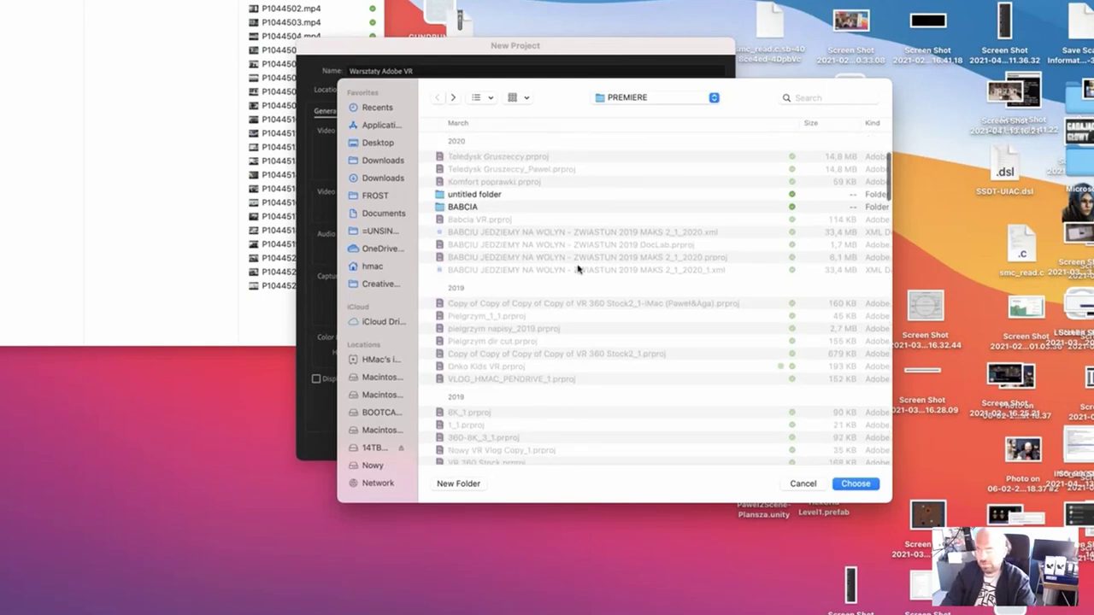
{"action": "scroll", "coordinate": [605, 311], "scroll_direction": "down", "scroll_amount": 1}
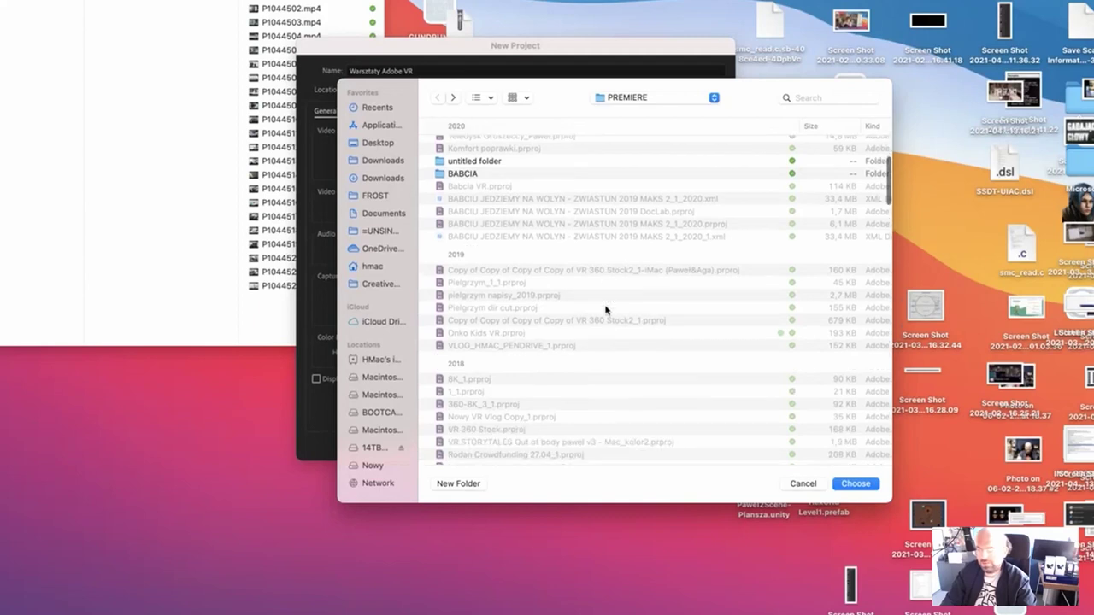
{"action": "scroll", "coordinate": [606, 310], "scroll_direction": "down", "scroll_amount": 4}
{"action": "scroll", "coordinate": [606, 310], "scroll_direction": "down", "scroll_amount": 4}
{"action": "scroll", "coordinate": [605, 310], "scroll_direction": "down", "scroll_amount": 3}
{"action": "scroll", "coordinate": [605, 310], "scroll_direction": "down", "scroll_amount": 4}
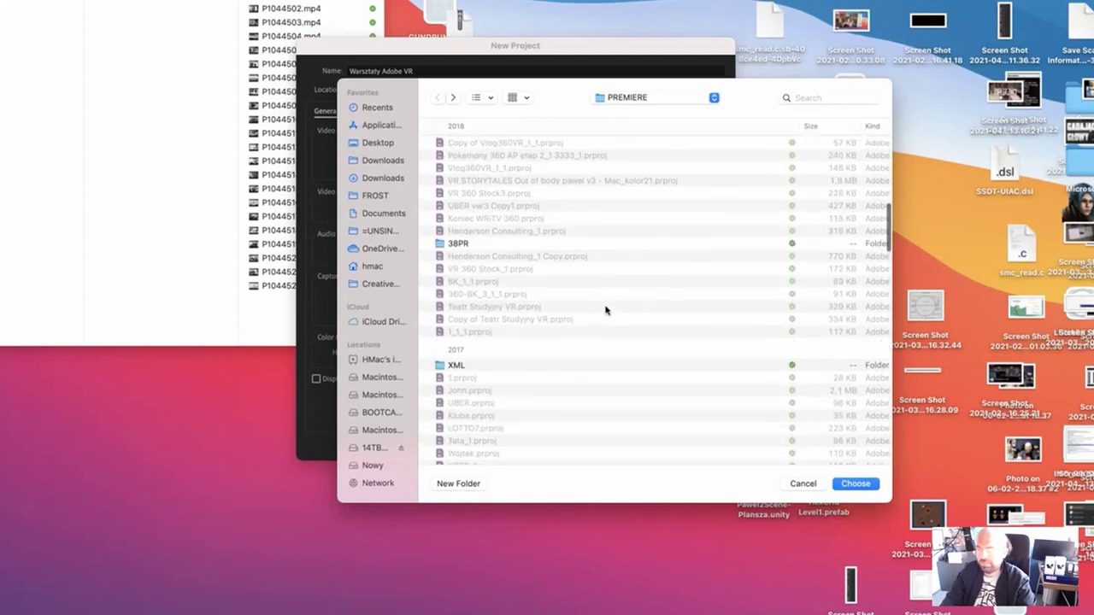
{"action": "scroll", "coordinate": [605, 310], "scroll_direction": "down", "scroll_amount": 4}
{"action": "scroll", "coordinate": [605, 310], "scroll_direction": "down", "scroll_amount": 4}
{"action": "scroll", "coordinate": [605, 310], "scroll_direction": "down", "scroll_amount": 4}
{"action": "scroll", "coordinate": [605, 310], "scroll_direction": "down", "scroll_amount": 4}
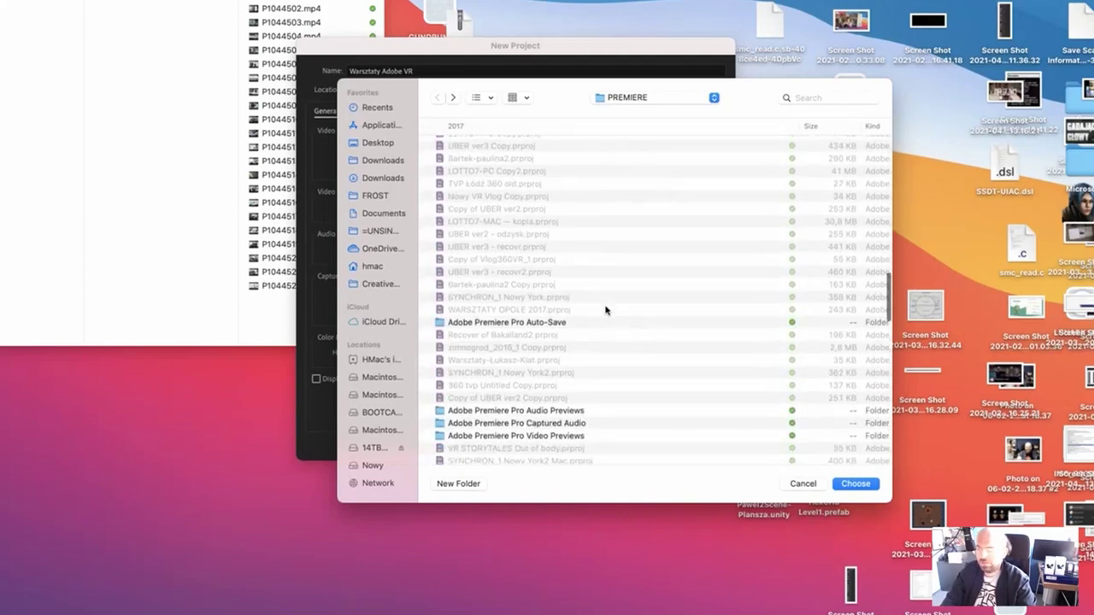
{"action": "scroll", "coordinate": [605, 310], "scroll_direction": "down", "scroll_amount": 4}
{"action": "scroll", "coordinate": [605, 310], "scroll_direction": "down", "scroll_amount": 4}
{"action": "scroll", "coordinate": [604, 310], "scroll_direction": "down", "scroll_amount": 4}
{"action": "scroll", "coordinate": [605, 310], "scroll_direction": "down", "scroll_amount": 3}
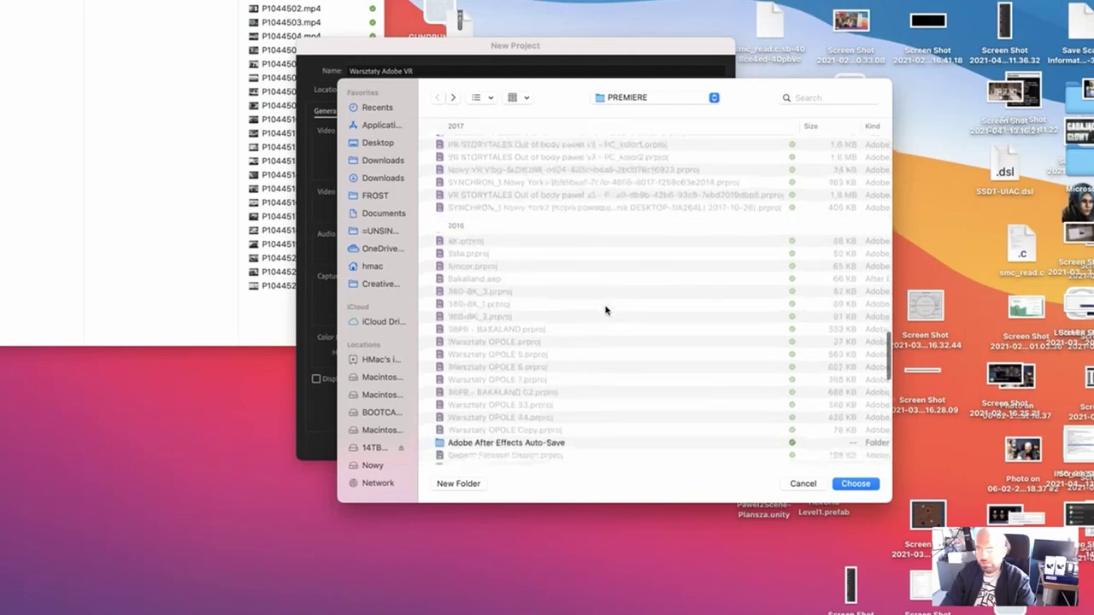
{"action": "scroll", "coordinate": [605, 310], "scroll_direction": "up", "scroll_amount": 10}
{"action": "scroll", "coordinate": [604, 310], "scroll_direction": "up", "scroll_amount": 10}
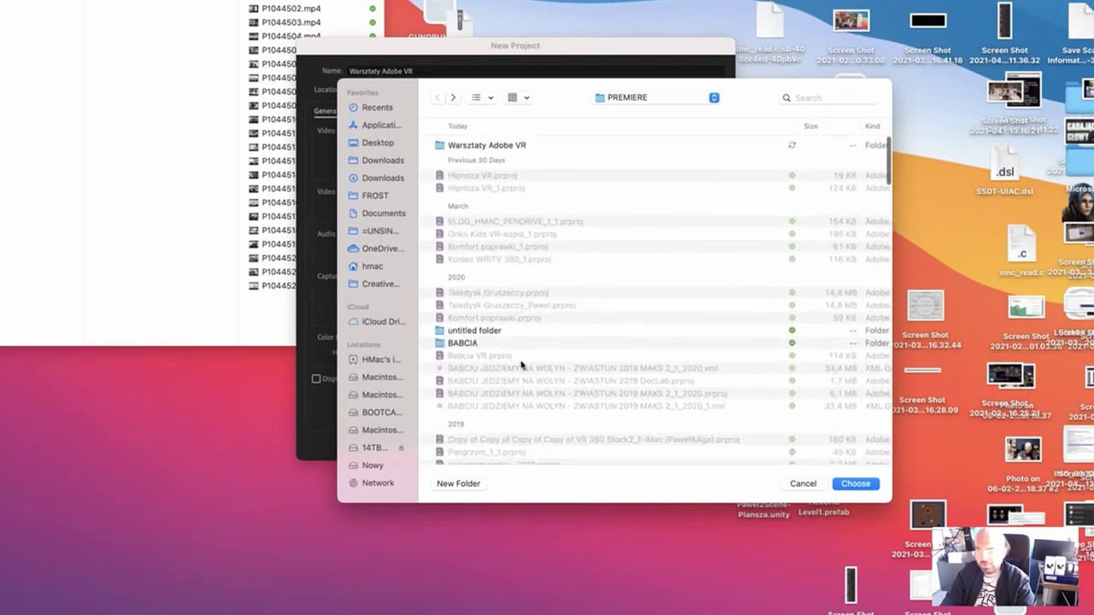
{"action": "scroll", "coordinate": [521, 365], "scroll_direction": "down", "scroll_amount": 2}
{"action": "scroll", "coordinate": [521, 366], "scroll_direction": "down", "scroll_amount": 3}
{"action": "scroll", "coordinate": [522, 365], "scroll_direction": "down", "scroll_amount": 3}
{"action": "scroll", "coordinate": [522, 366], "scroll_direction": "down", "scroll_amount": 1}
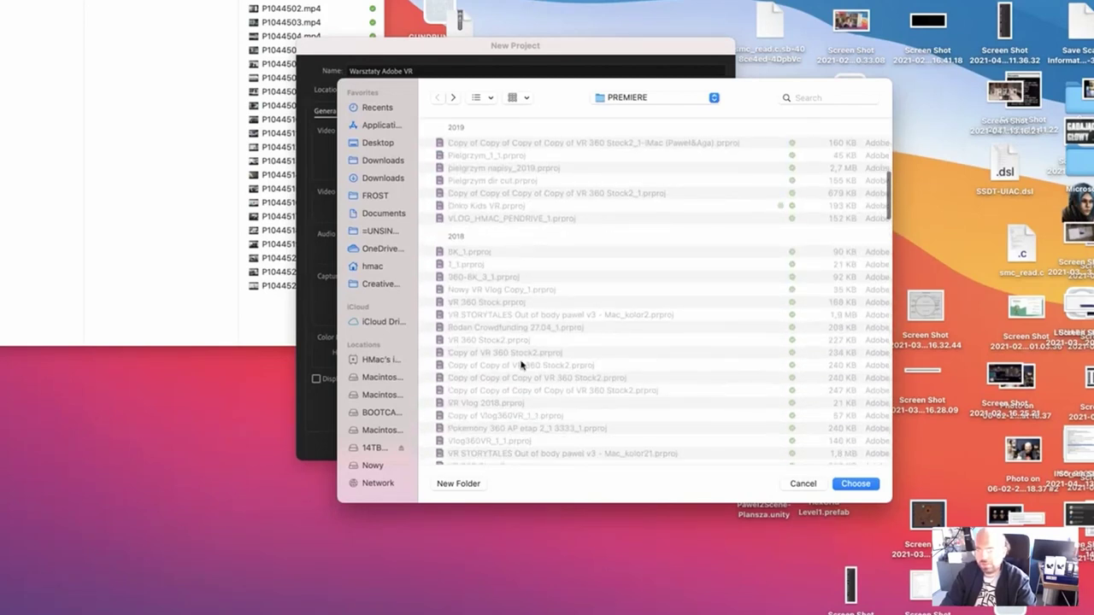
{"action": "scroll", "coordinate": [521, 366], "scroll_direction": "up", "scroll_amount": 9}
{"action": "double_click", "coordinate": [513, 146]}
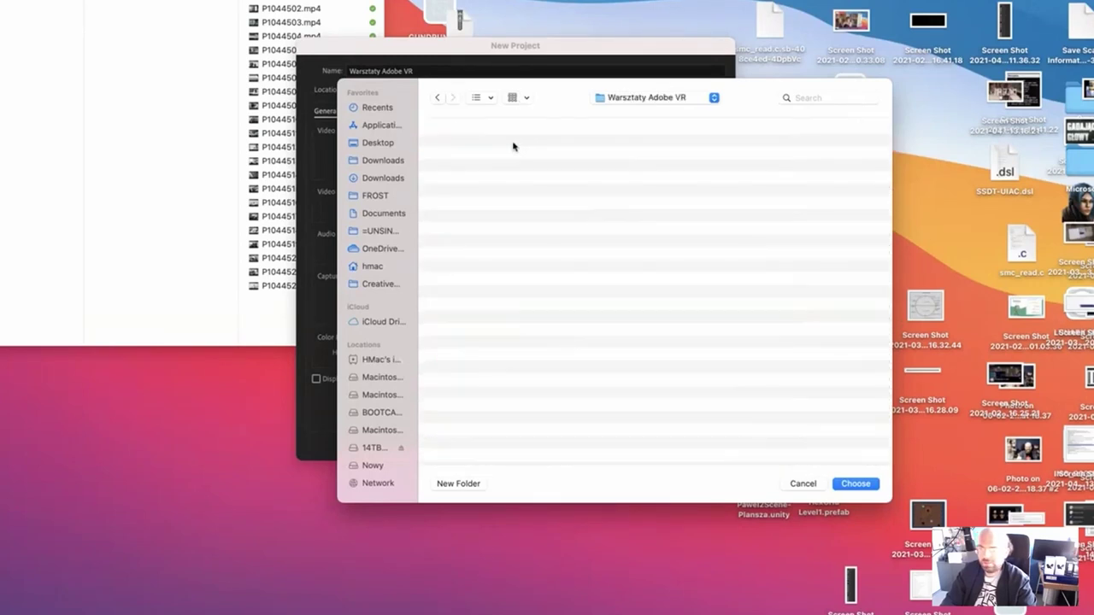
{"action": "left_click", "coordinate": [856, 484]}
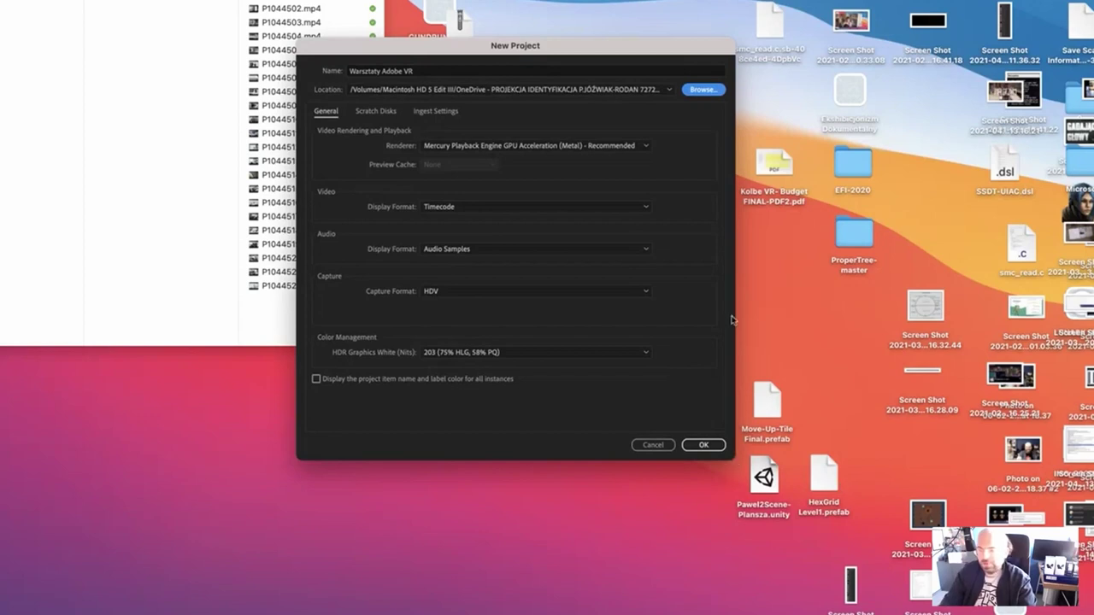
{"action": "left_click", "coordinate": [668, 90]}
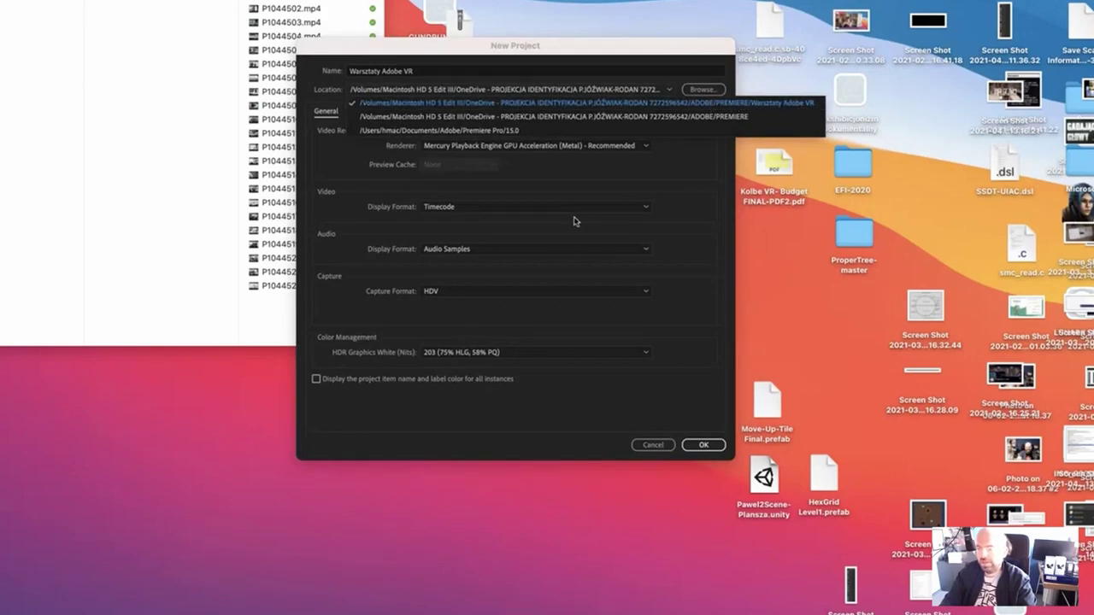
{"action": "left_click", "coordinate": [706, 227]}
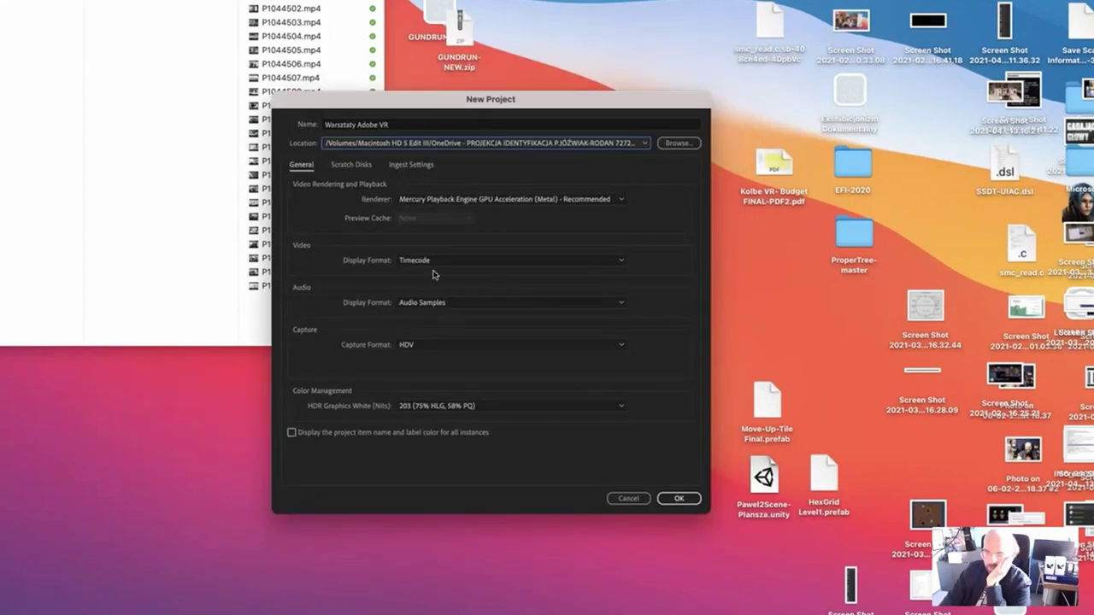
{"action": "left_click", "coordinate": [430, 202]}
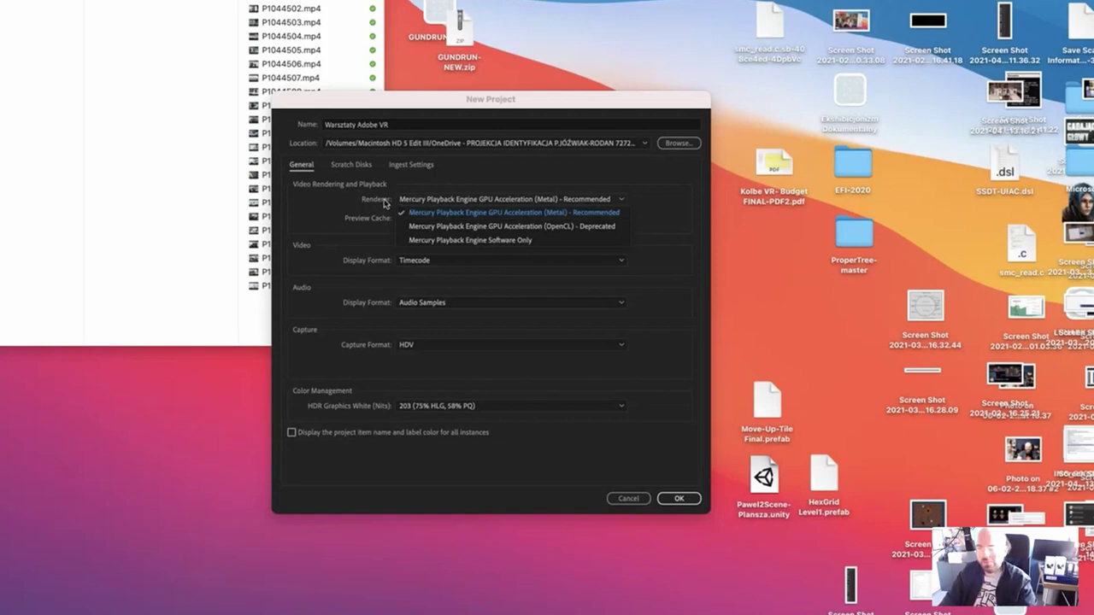
{"action": "left_click", "coordinate": [462, 184]}
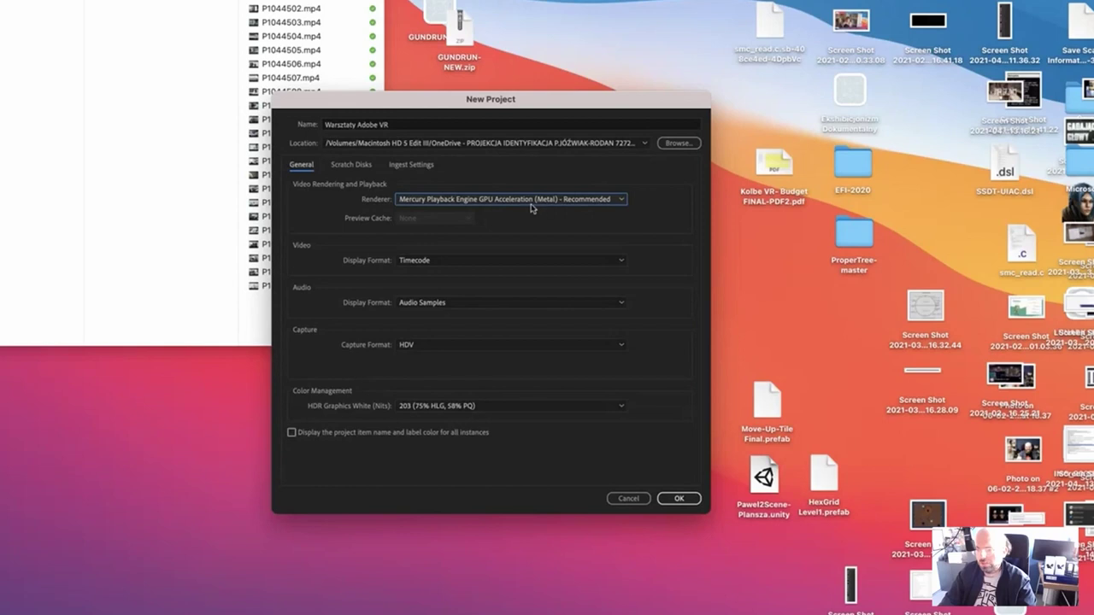
{"action": "left_click", "coordinate": [551, 201]}
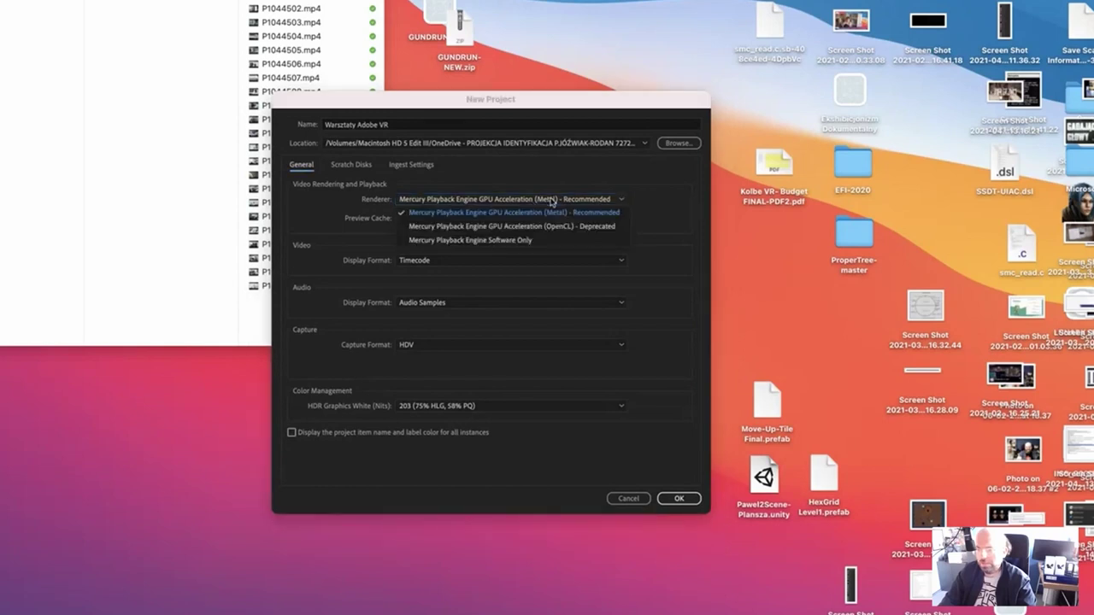
{"action": "left_click", "coordinate": [585, 226]}
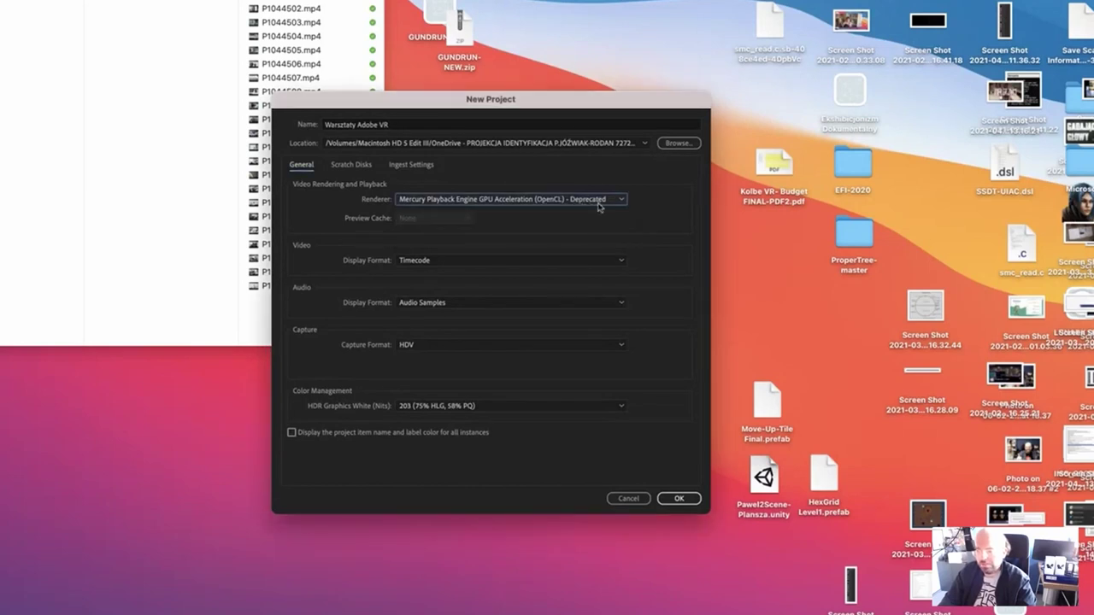
{"action": "left_click", "coordinate": [598, 203]}
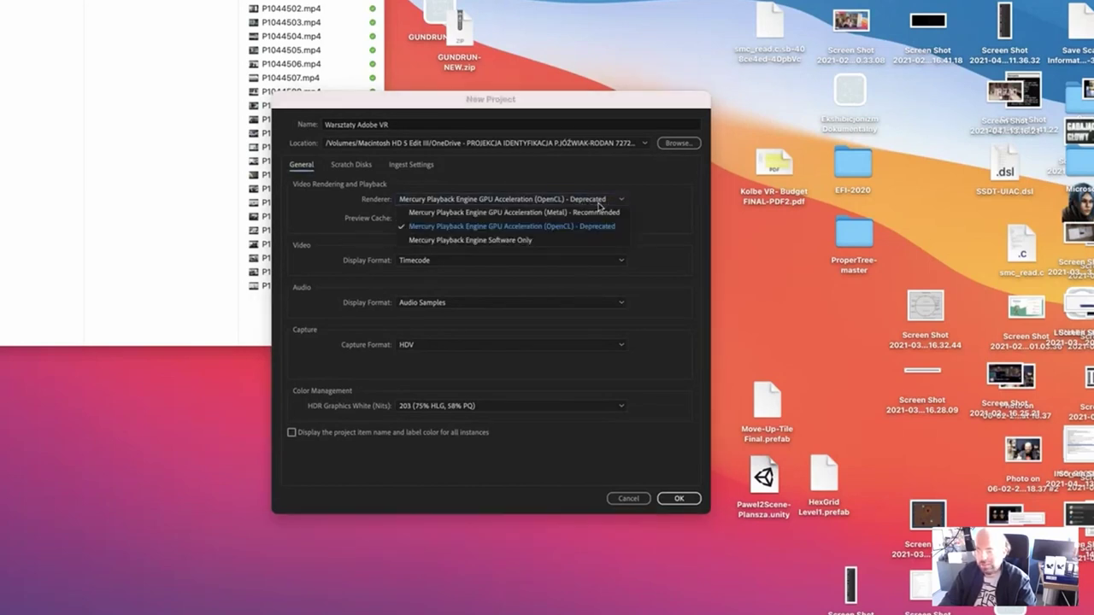
{"action": "left_click", "coordinate": [598, 214]}
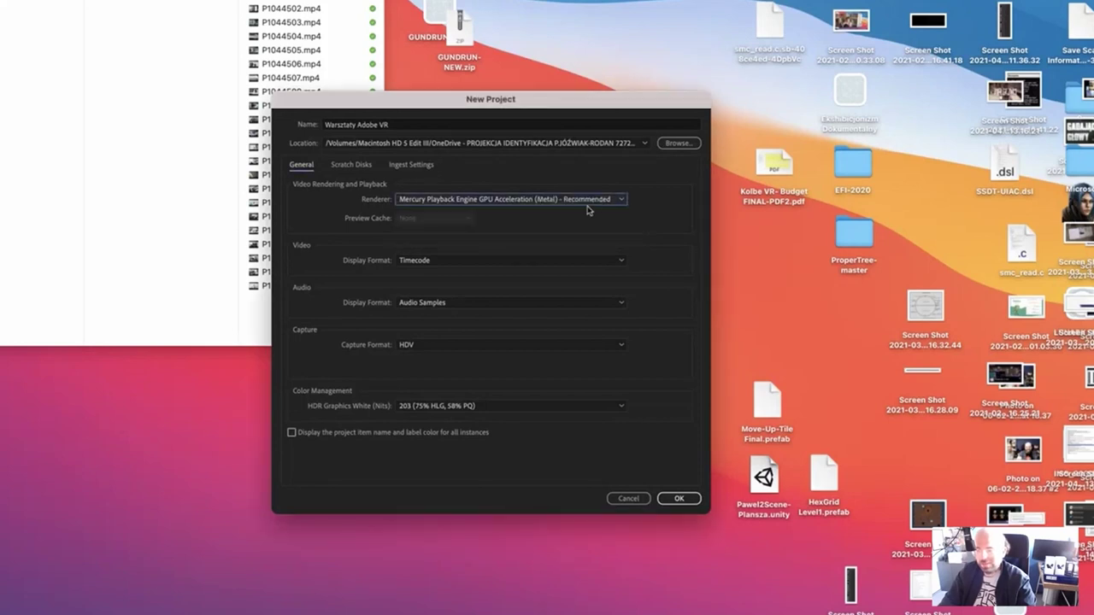
{"action": "left_click", "coordinate": [596, 201]}
{"action": "left_click", "coordinate": [597, 226]}
{"action": "left_click", "coordinate": [588, 201]}
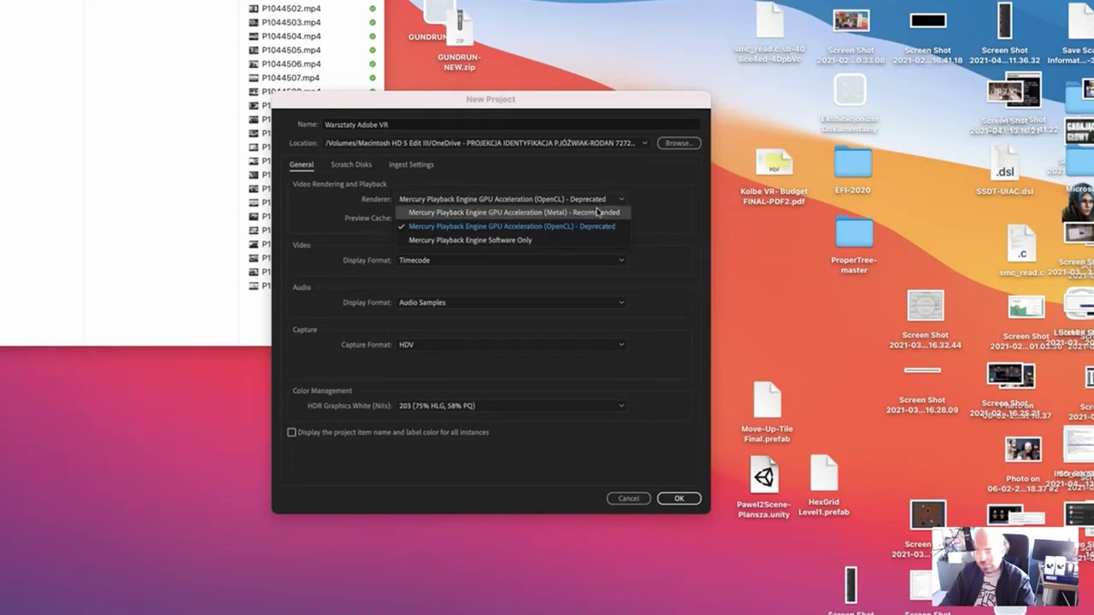
{"action": "left_click", "coordinate": [593, 212]}
{"action": "left_click", "coordinate": [597, 202]}
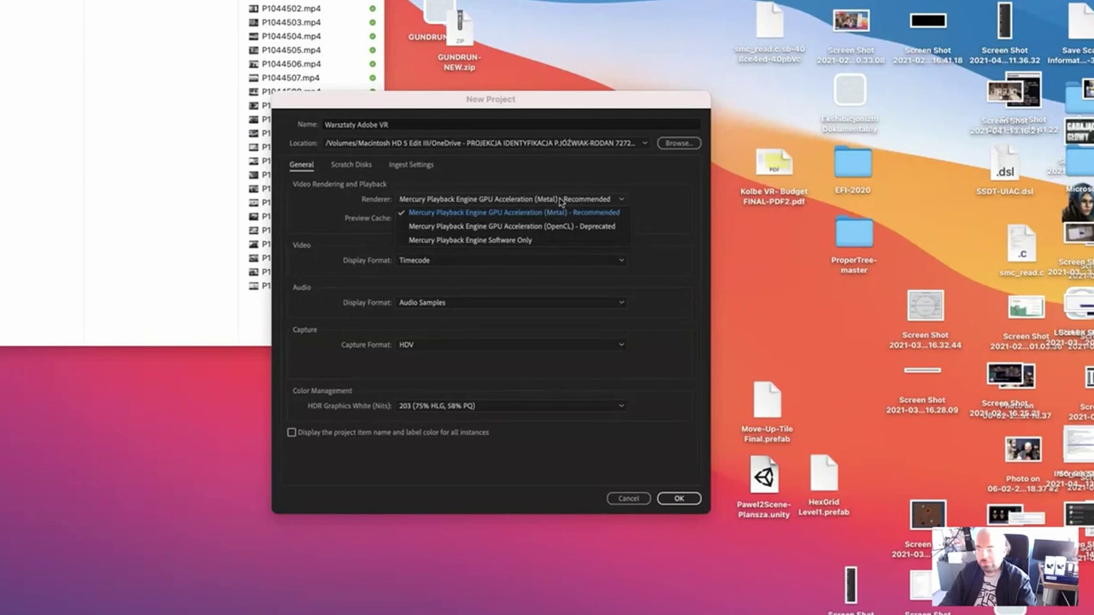
{"action": "left_click", "coordinate": [575, 201]}
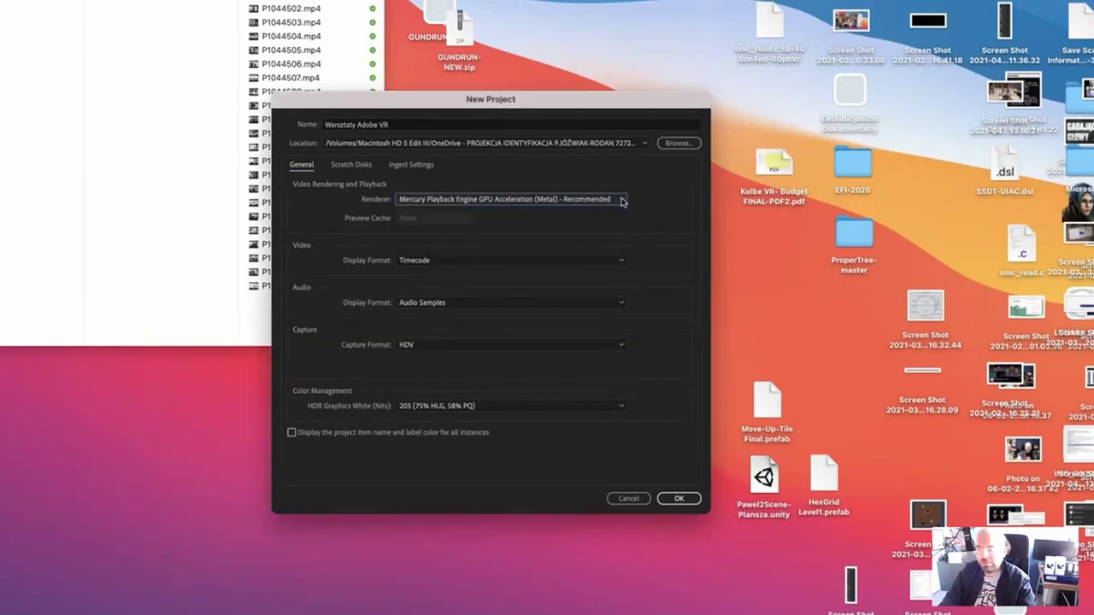
{"action": "left_click", "coordinate": [611, 199]}
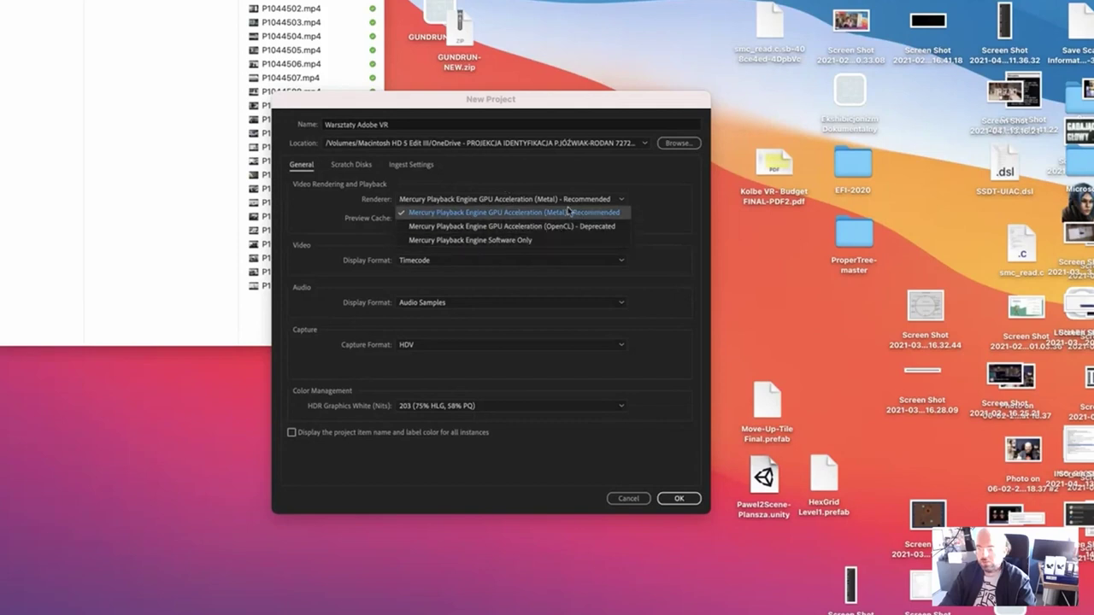
{"action": "left_click", "coordinate": [612, 210]}
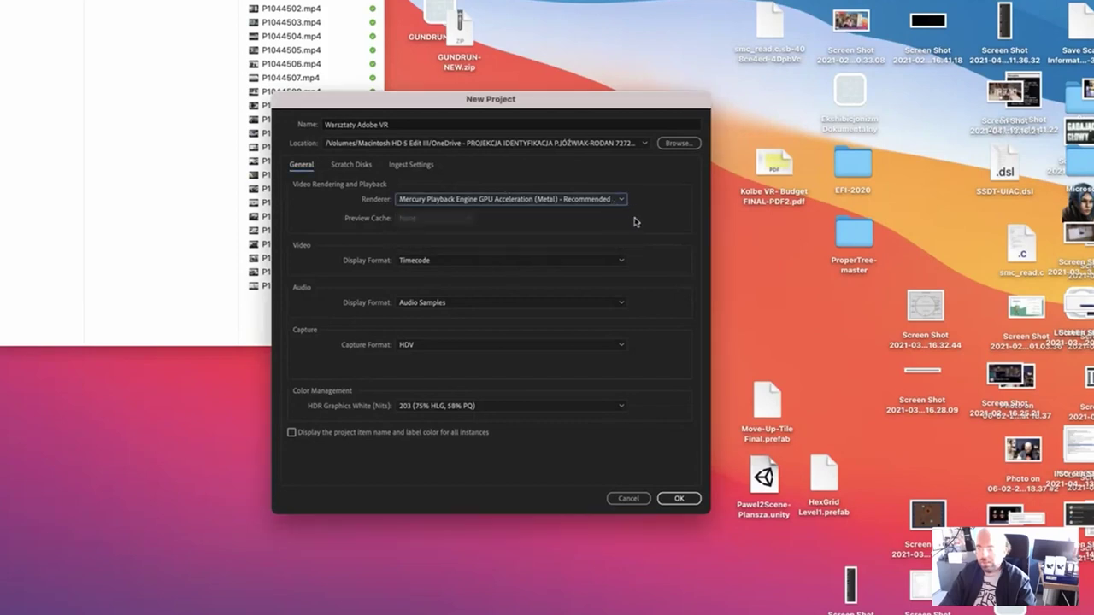
{"action": "left_click", "coordinate": [525, 198]}
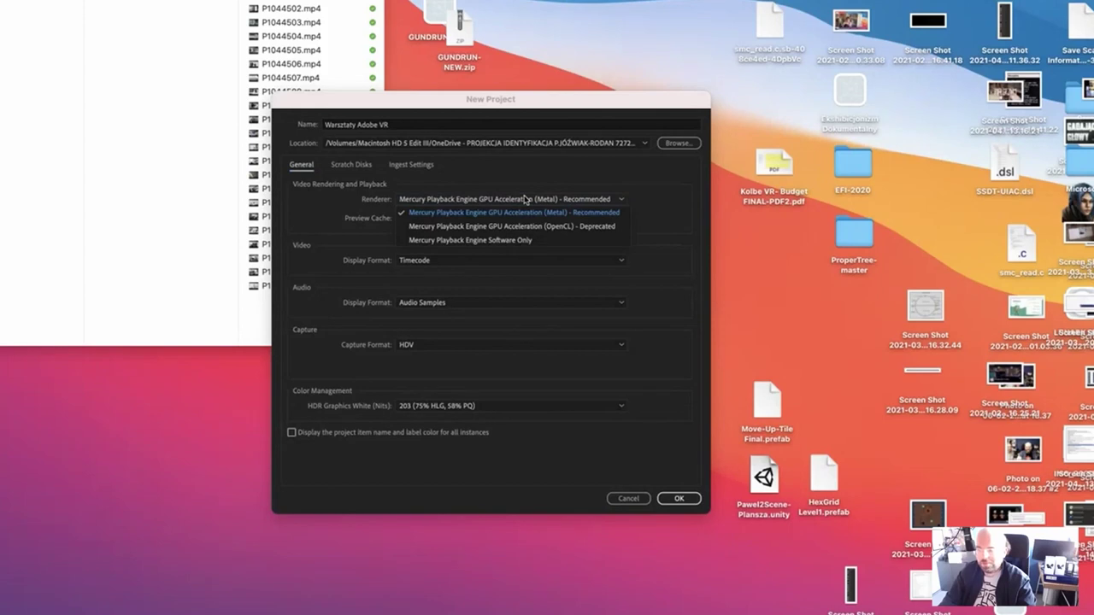
{"action": "left_click", "coordinate": [558, 227]}
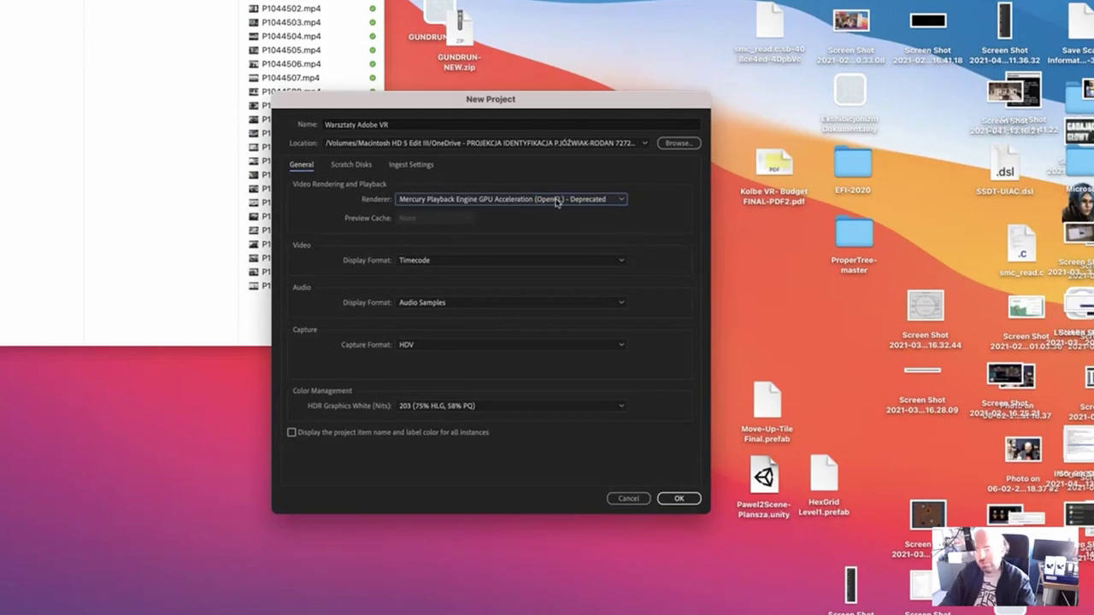
{"action": "left_click", "coordinate": [557, 200]}
{"action": "left_click", "coordinate": [561, 202]}
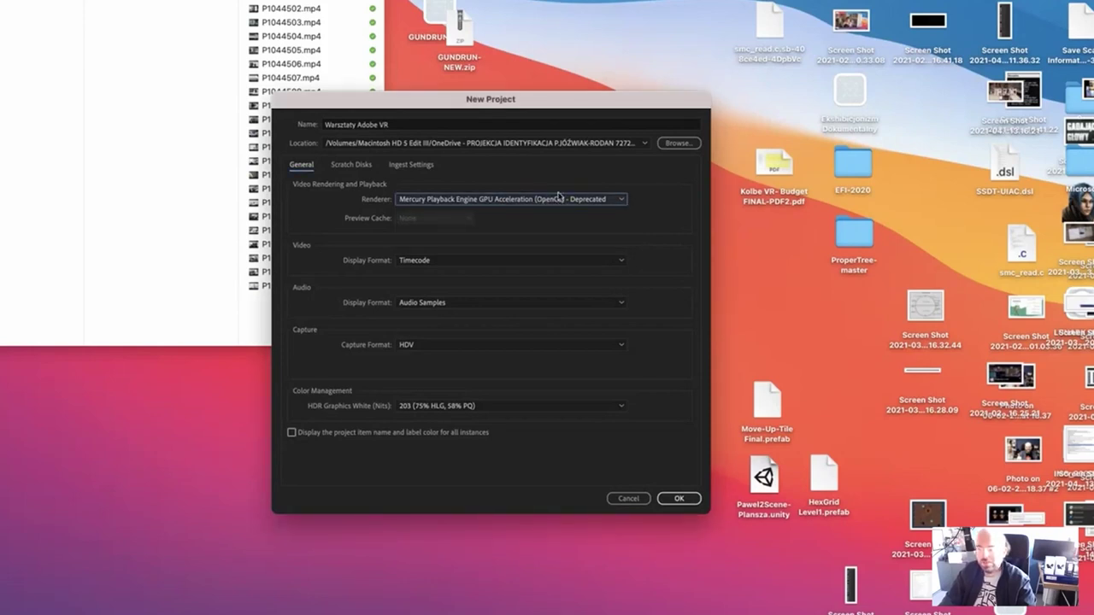
{"action": "left_click", "coordinate": [557, 201]}
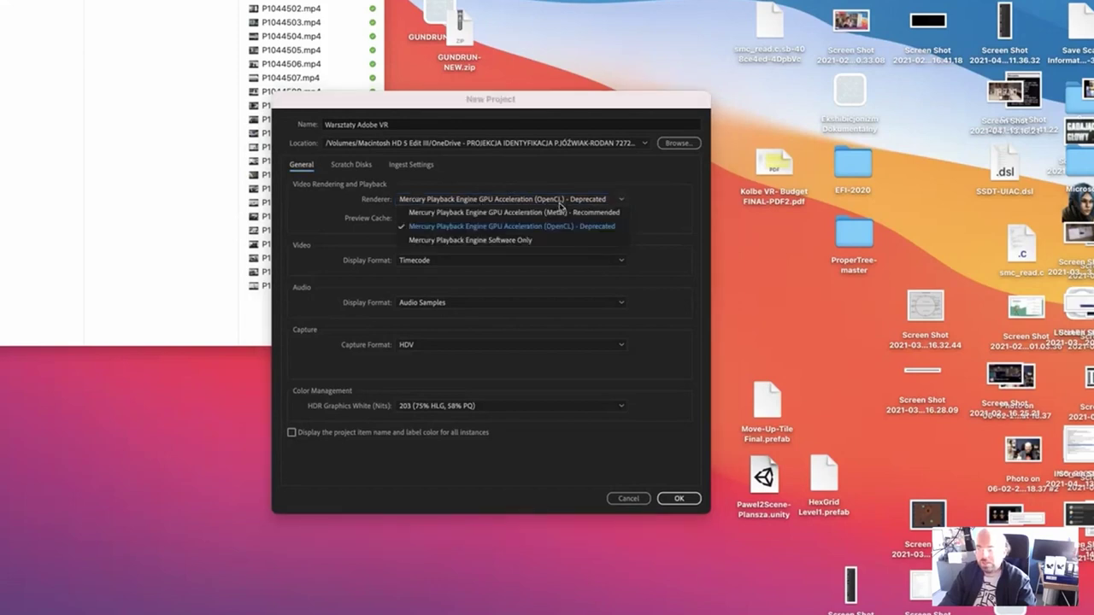
{"action": "left_click", "coordinate": [561, 211]}
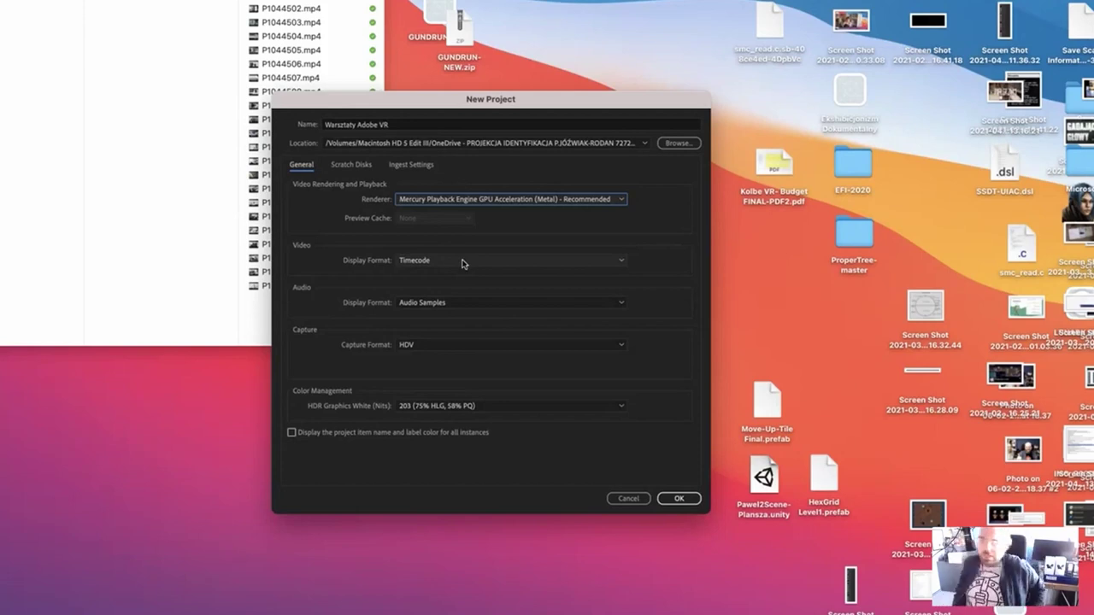
{"action": "left_click", "coordinate": [462, 264]}
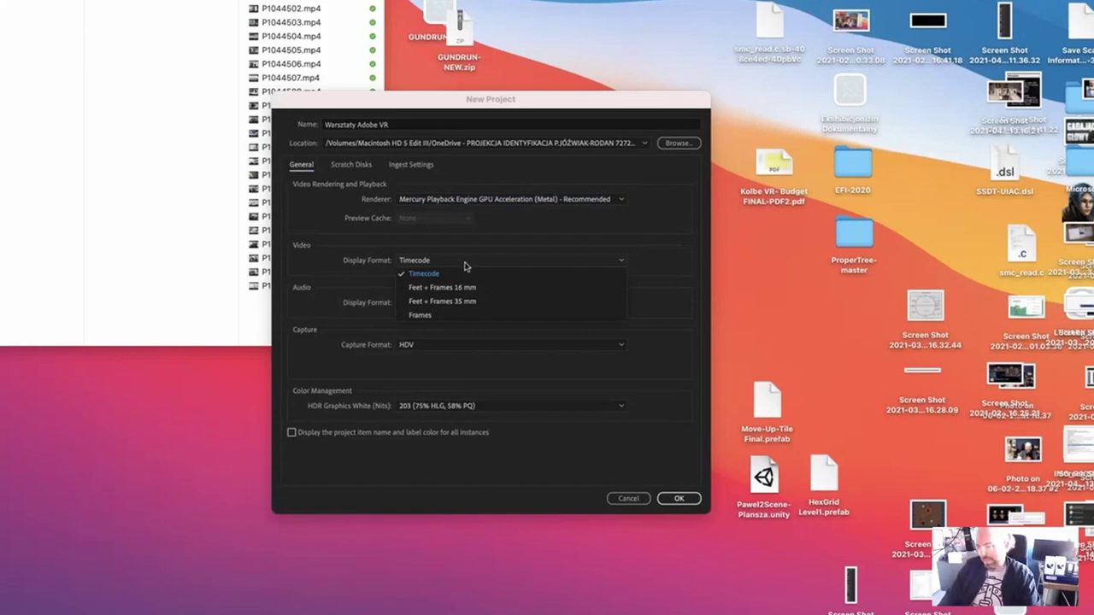
{"action": "left_click", "coordinate": [465, 268]}
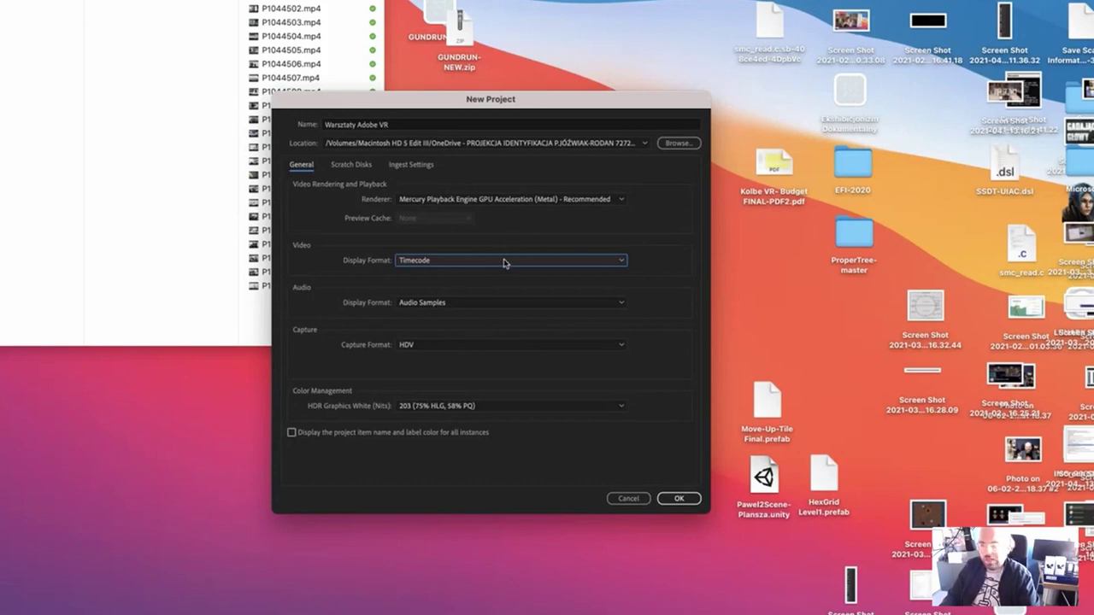
{"action": "left_click", "coordinate": [503, 263]}
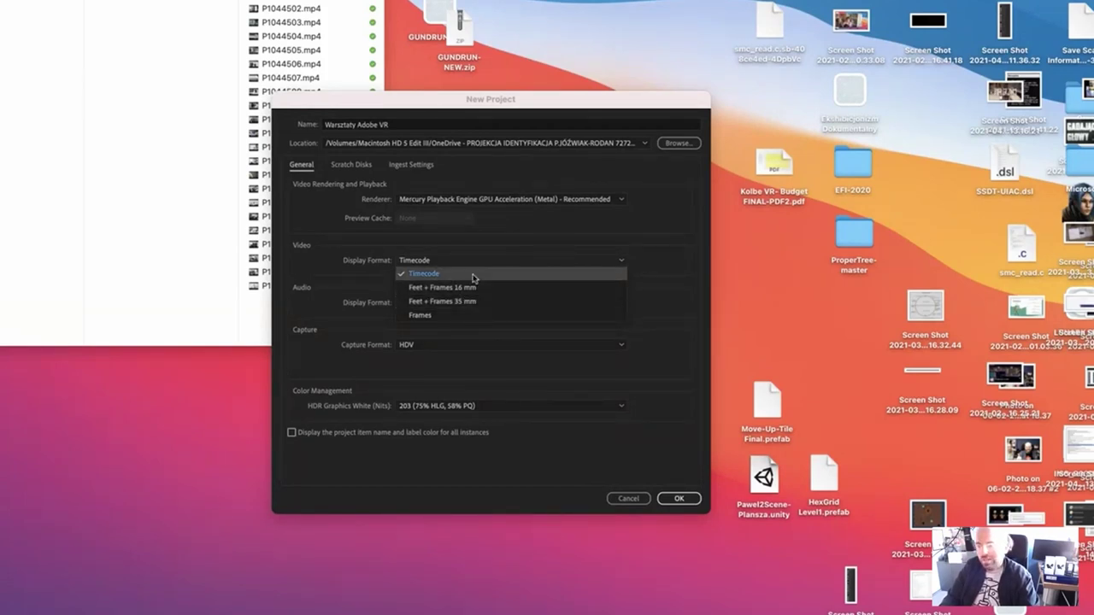
{"action": "left_click", "coordinate": [469, 289]}
{"action": "left_click", "coordinate": [475, 268]}
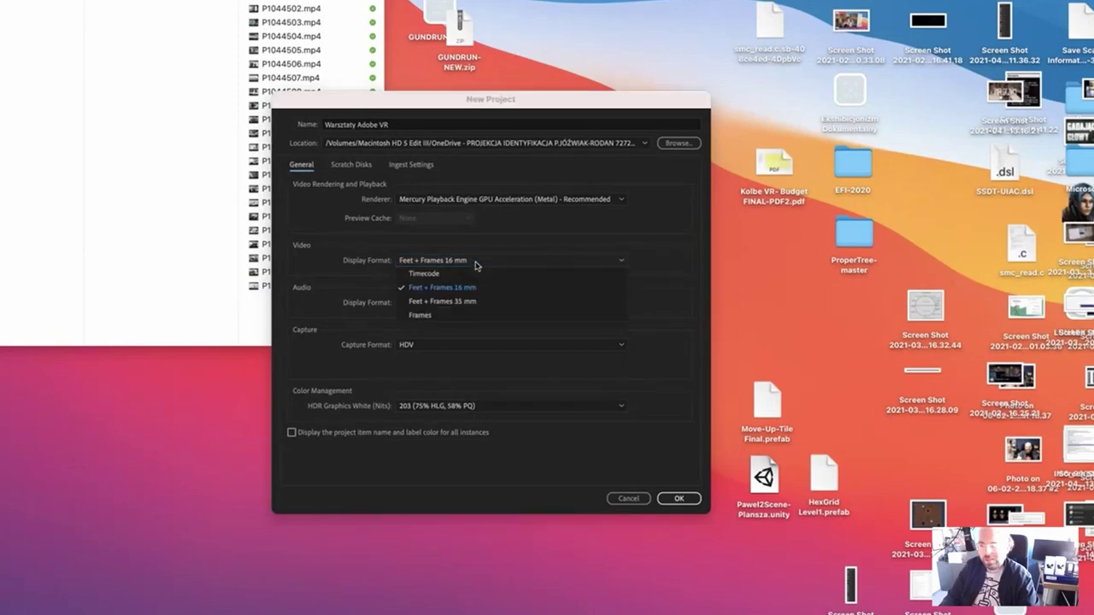
{"action": "left_click", "coordinate": [476, 272]}
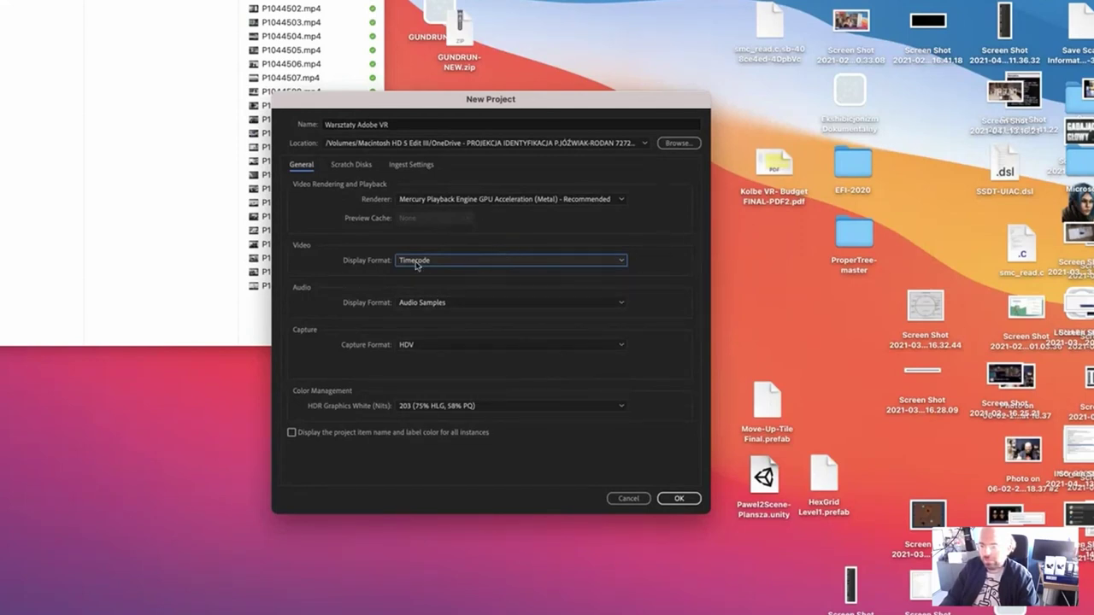
{"action": "left_click", "coordinate": [459, 263]}
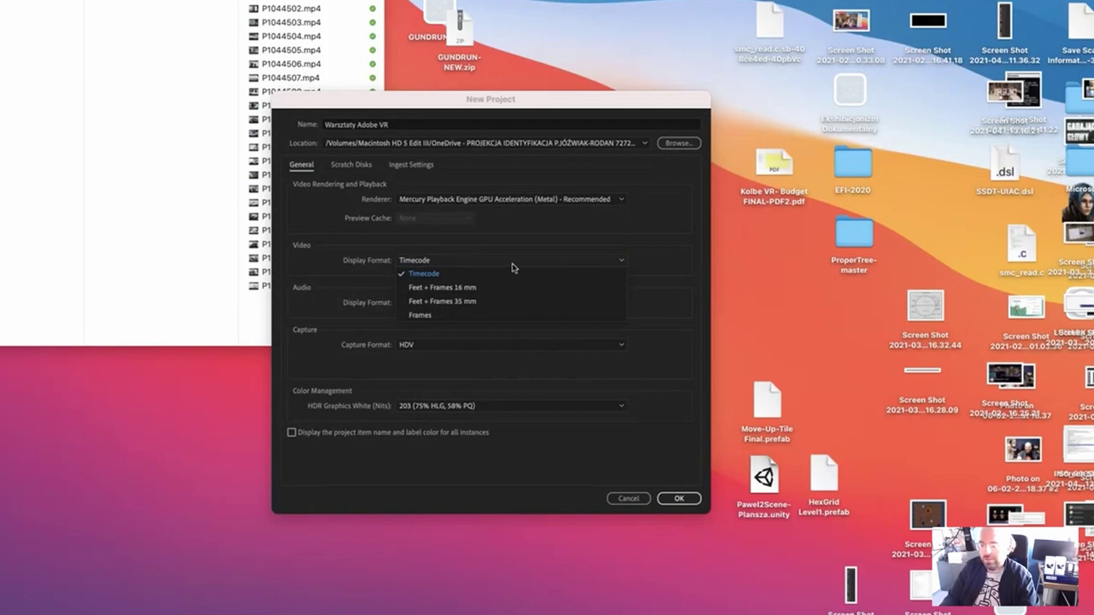
{"action": "left_click", "coordinate": [513, 270]}
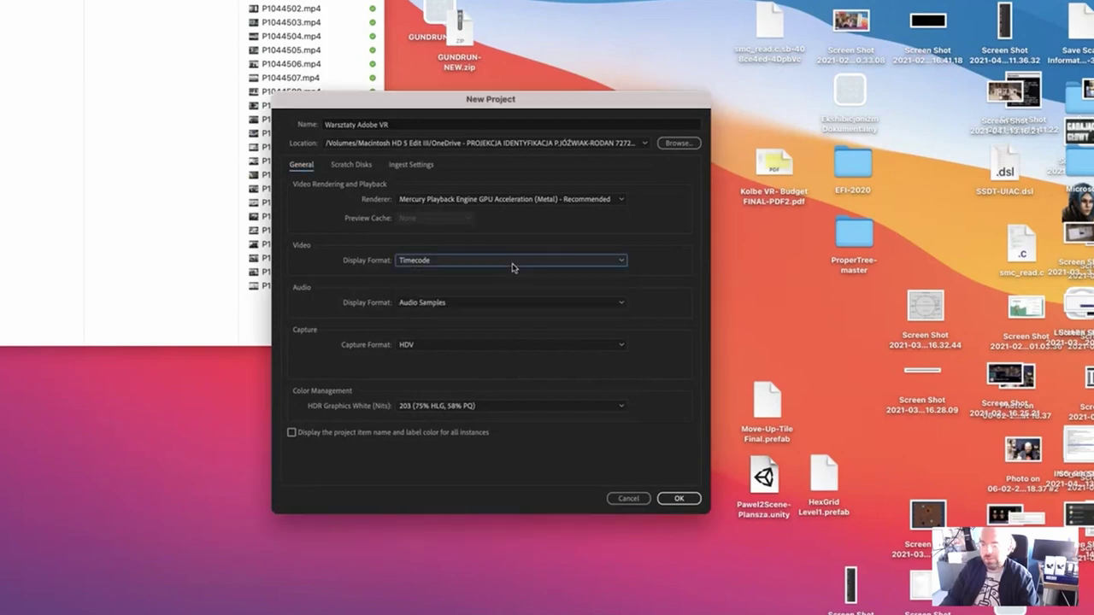
{"action": "left_click", "coordinate": [334, 53]}
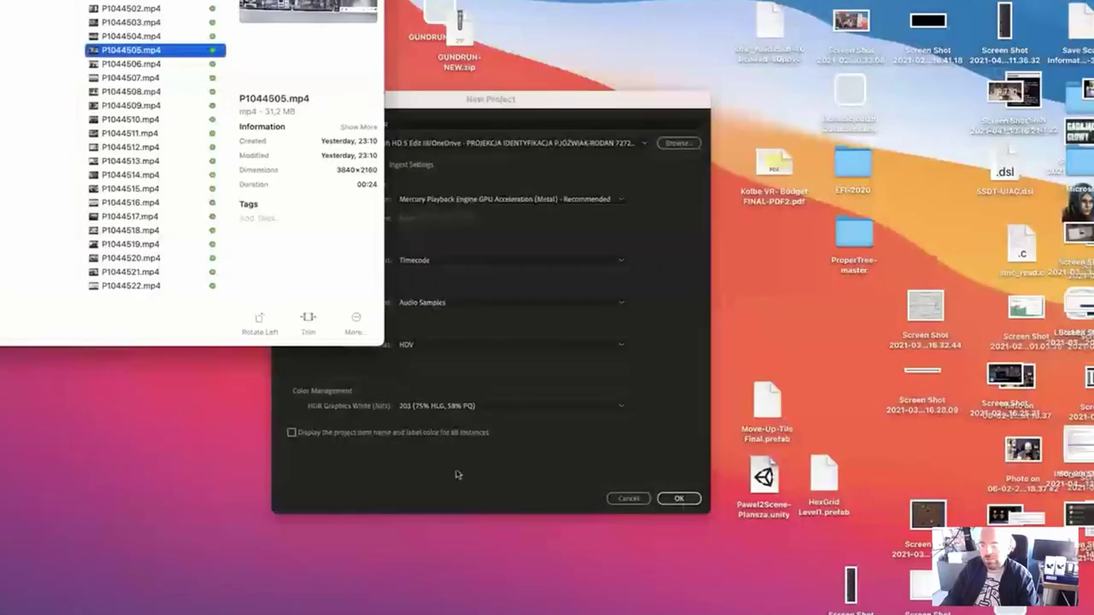
{"action": "left_click", "coordinate": [458, 475]}
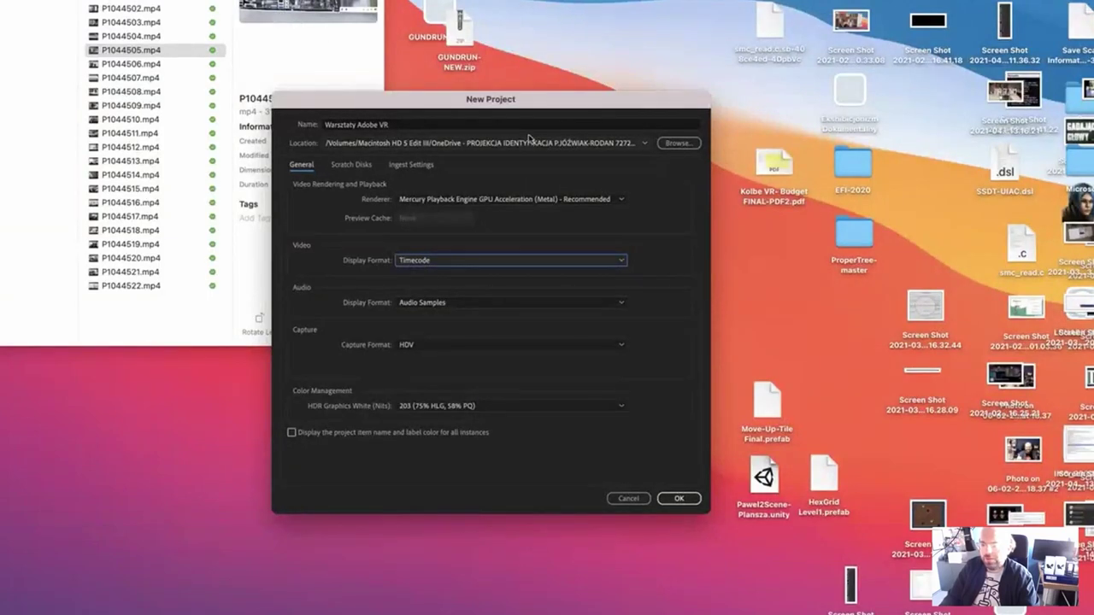
{"action": "left_click", "coordinate": [503, 249]}
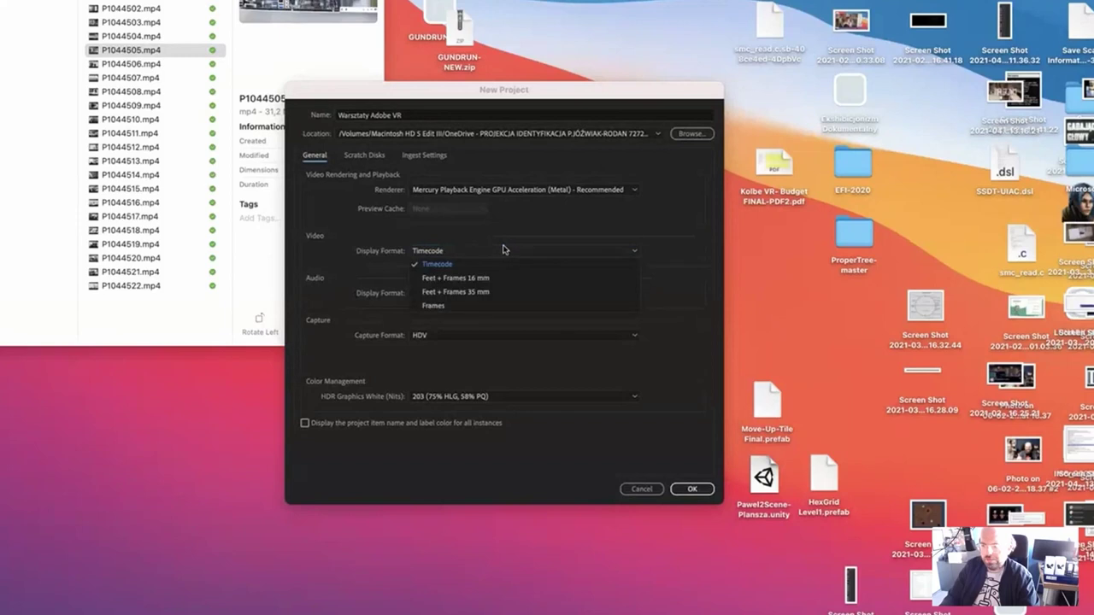
{"action": "left_click", "coordinate": [494, 305]}
{"action": "left_click", "coordinate": [500, 250]}
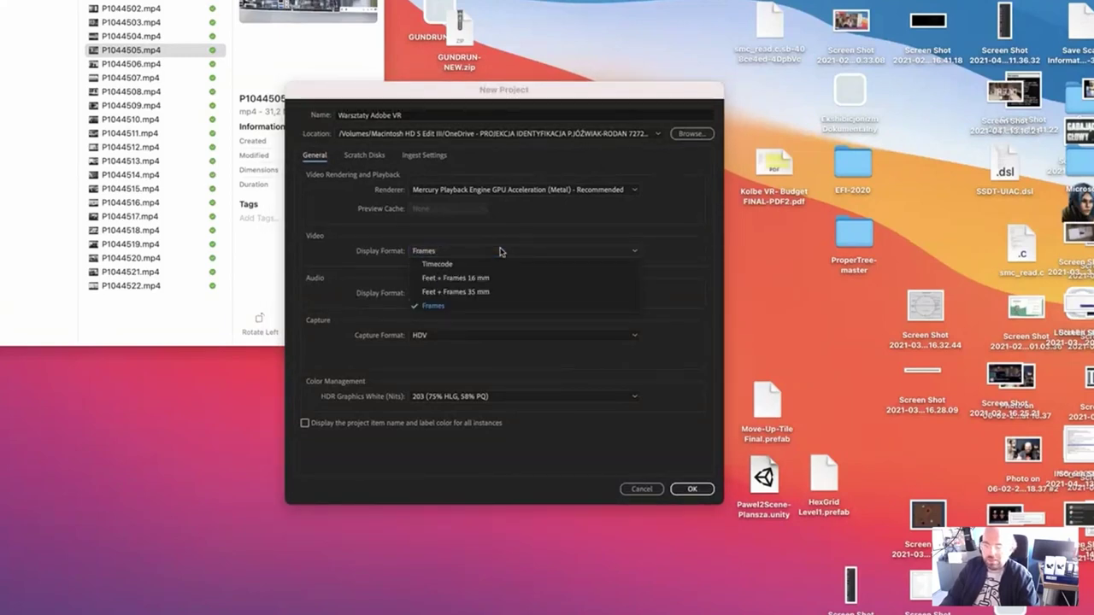
{"action": "left_click", "coordinate": [500, 264]}
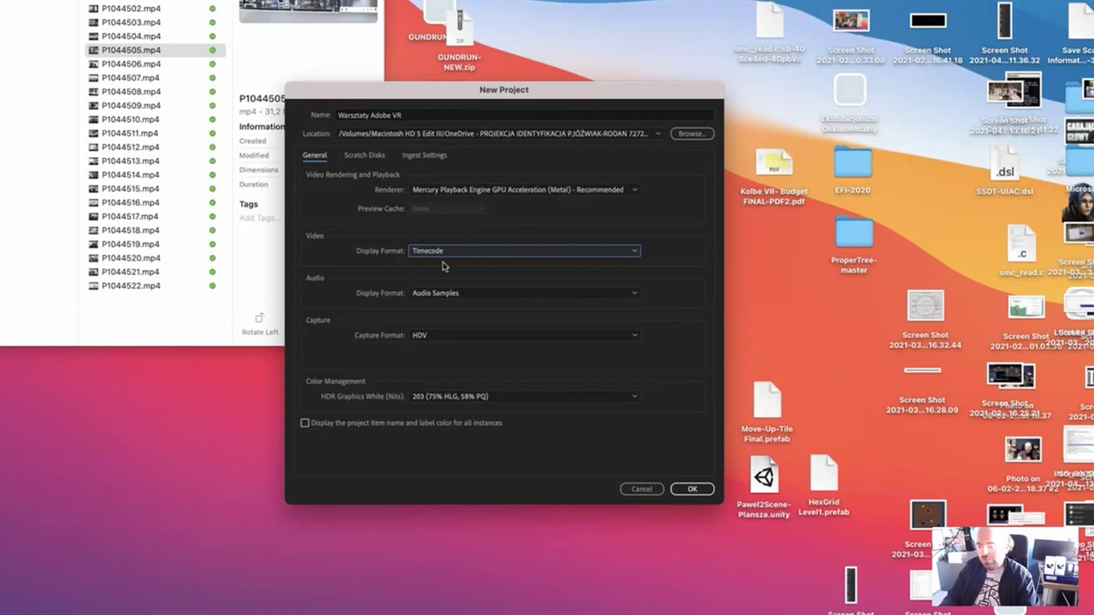
{"action": "left_click", "coordinate": [447, 254]}
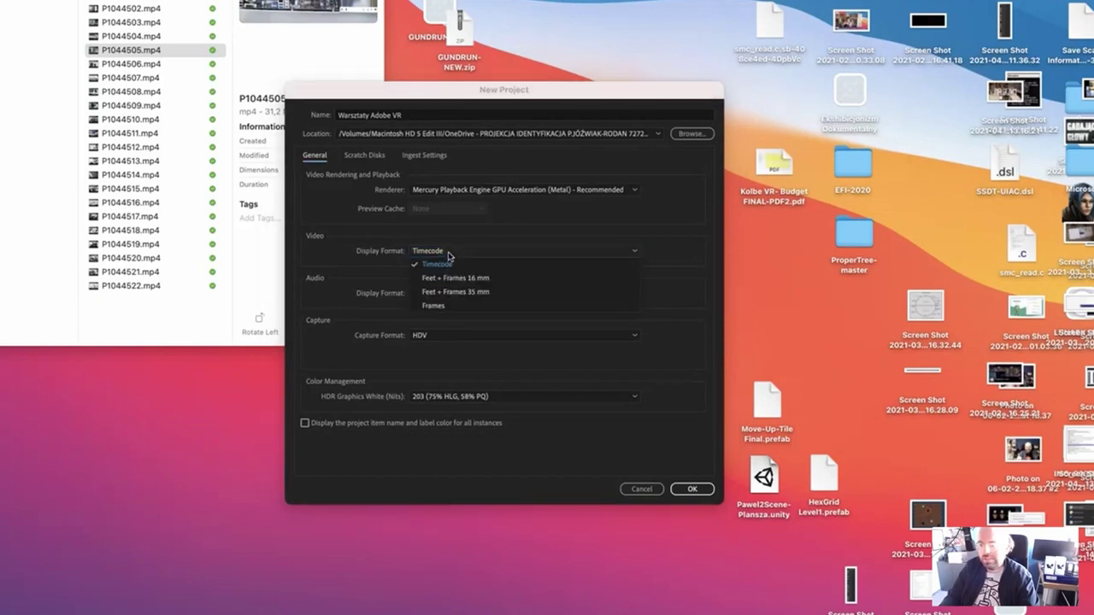
{"action": "left_click", "coordinate": [442, 308]}
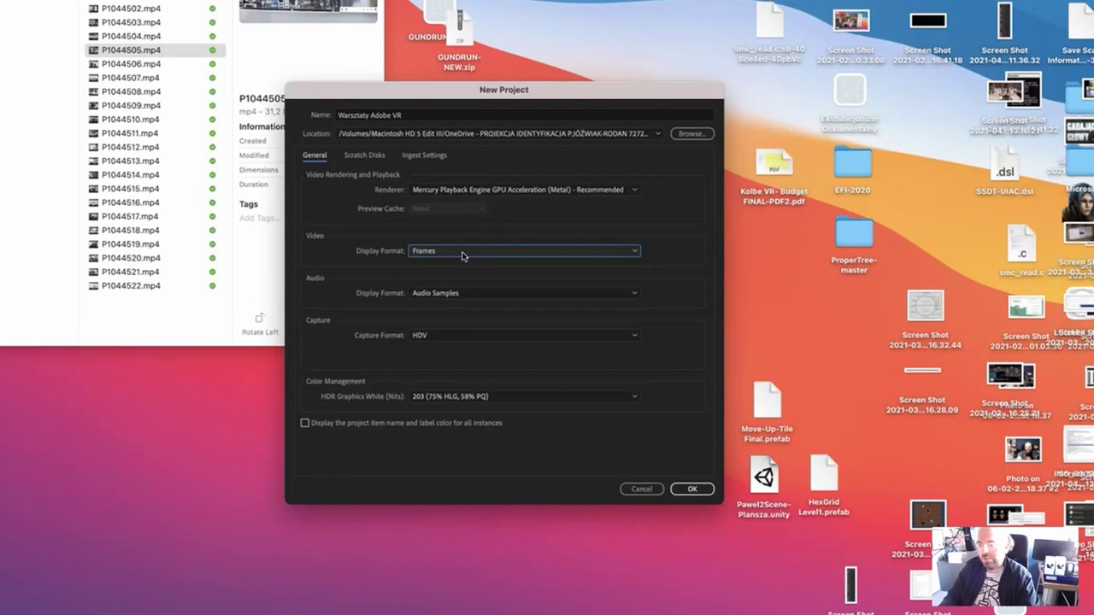
{"action": "left_click", "coordinate": [461, 254]}
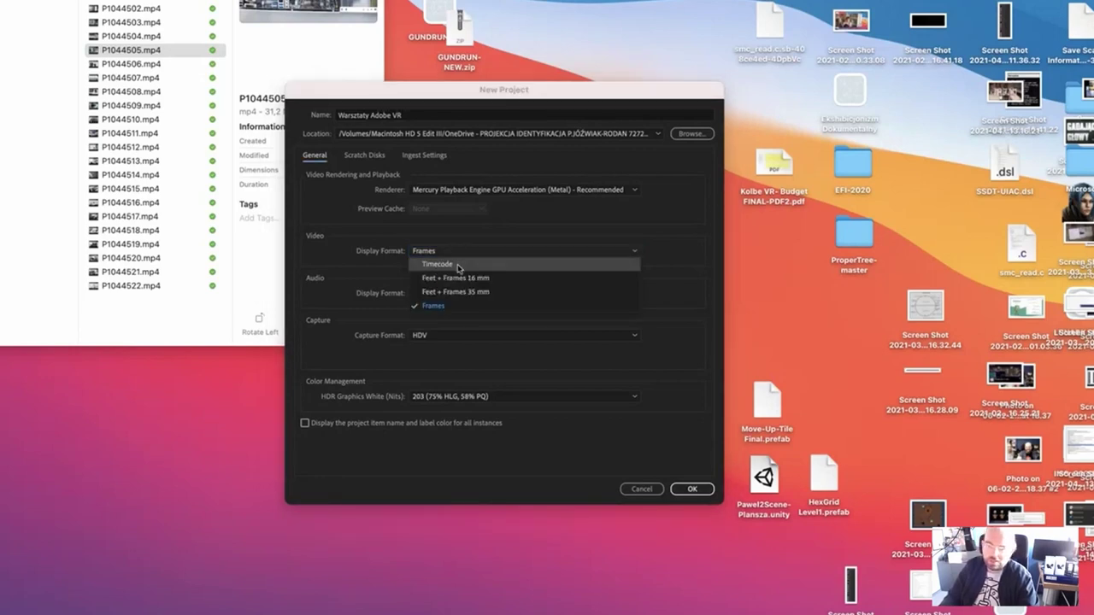
{"action": "left_click", "coordinate": [458, 265]}
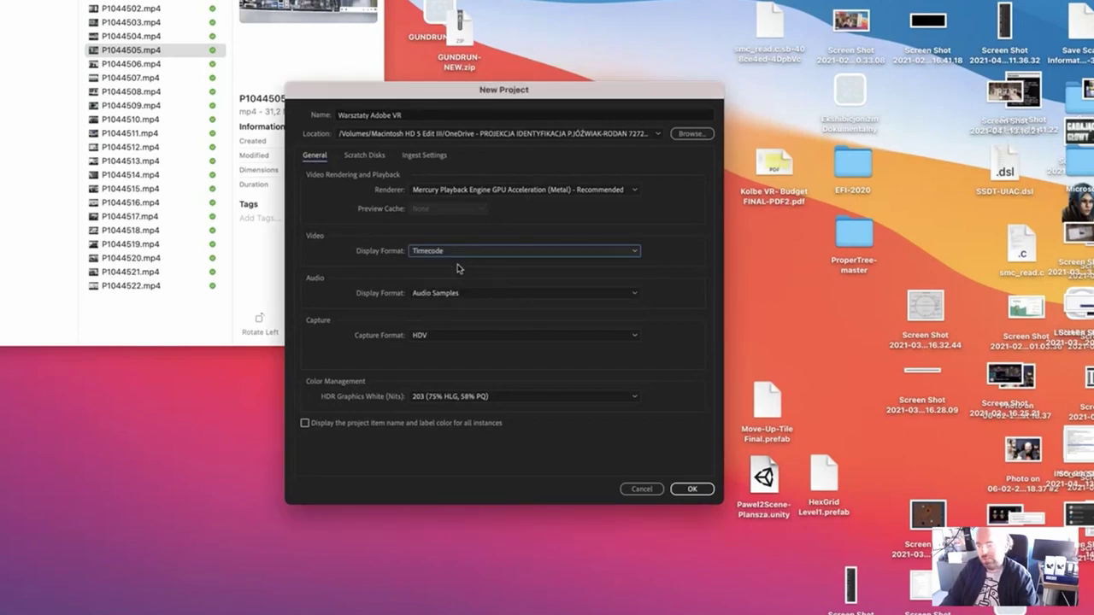
{"action": "left_click", "coordinate": [475, 255]}
{"action": "left_click", "coordinate": [475, 255]}
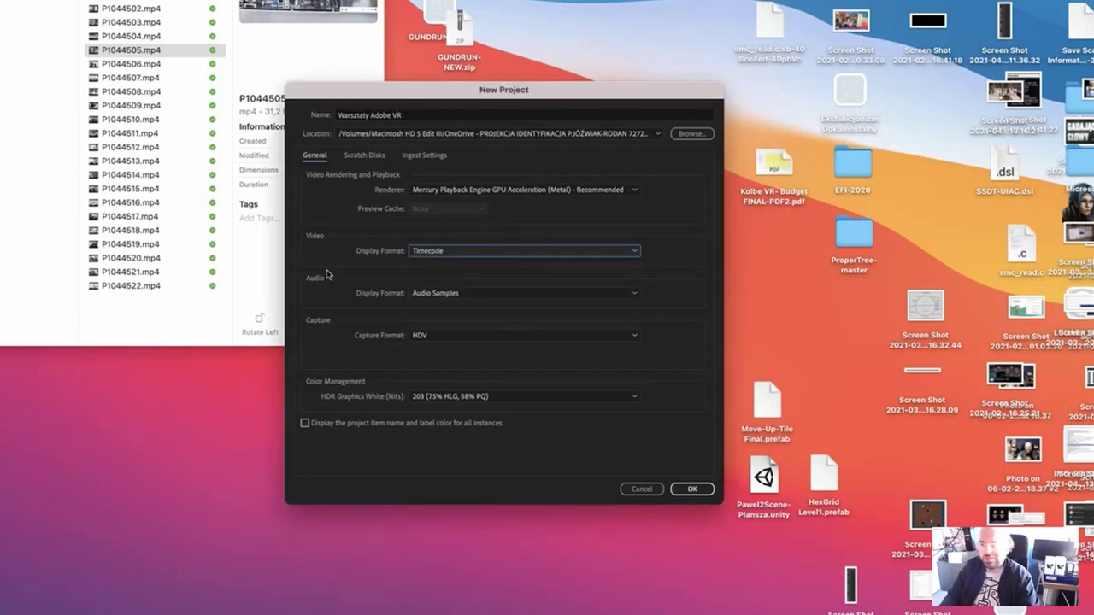
{"action": "left_click", "coordinate": [447, 296]}
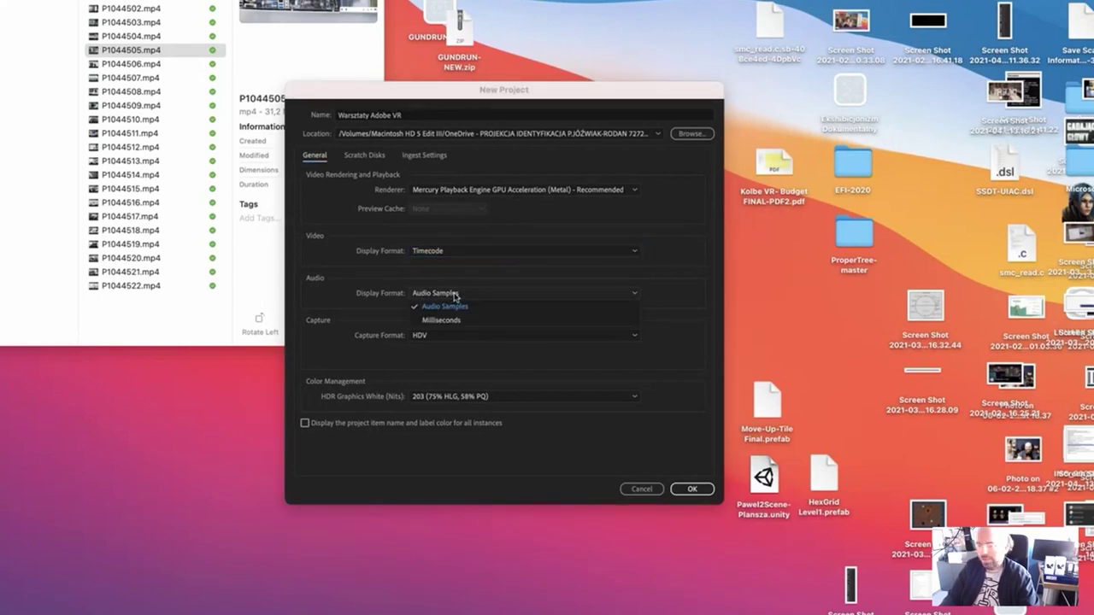
{"action": "left_click", "coordinate": [465, 293]}
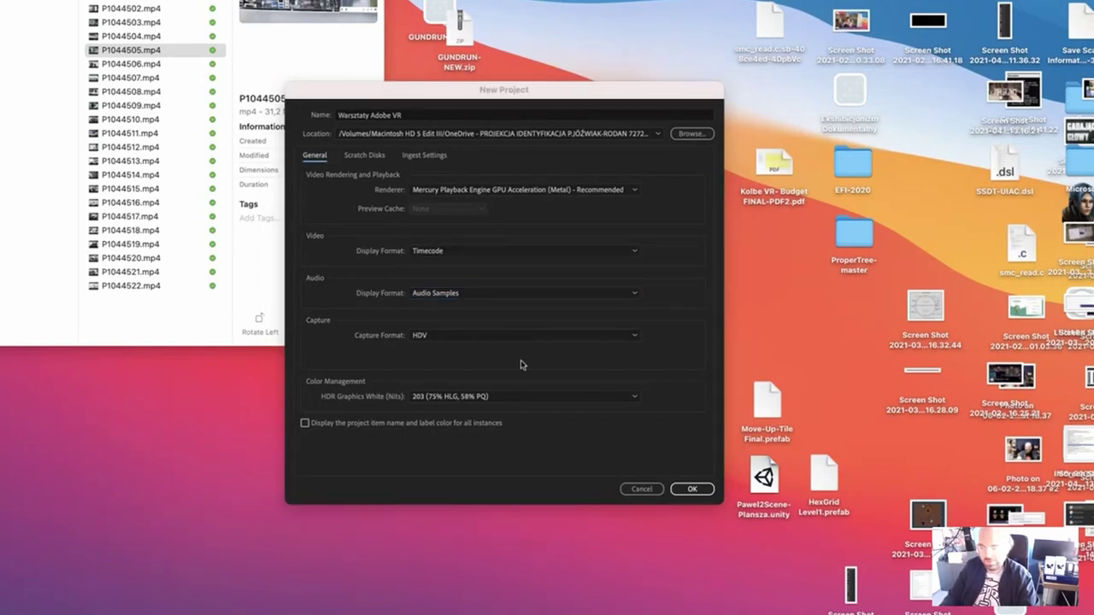
{"action": "left_click", "coordinate": [710, 244]}
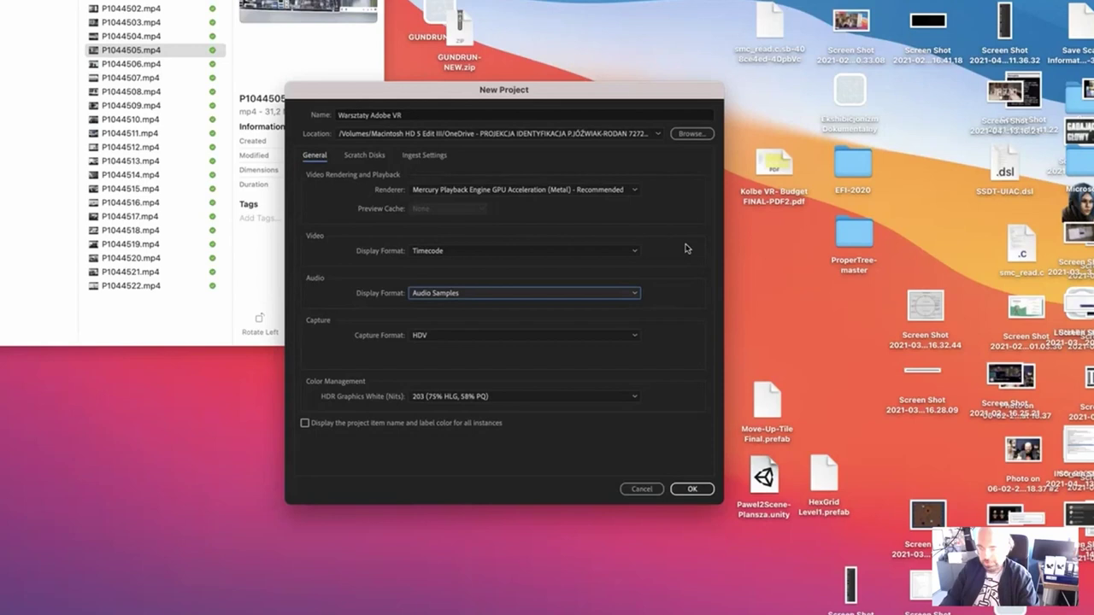
{"action": "left_click", "coordinate": [634, 297]}
{"action": "left_click", "coordinate": [638, 297]}
{"action": "left_click", "coordinate": [505, 294]}
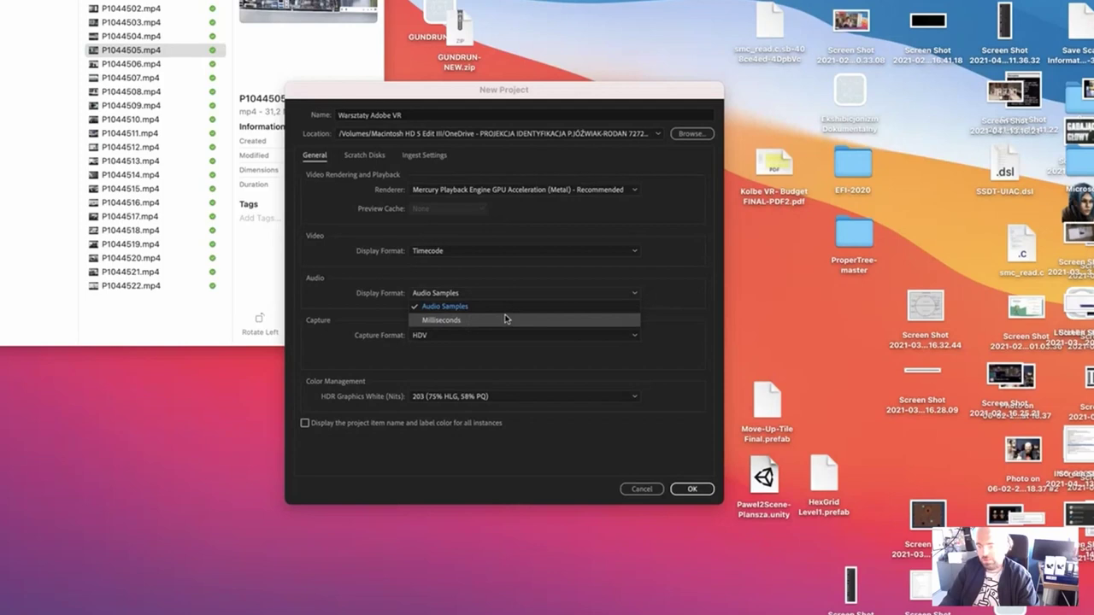
{"action": "left_click", "coordinate": [505, 319]}
{"action": "left_click", "coordinate": [505, 294]}
{"action": "left_click", "coordinate": [502, 304]}
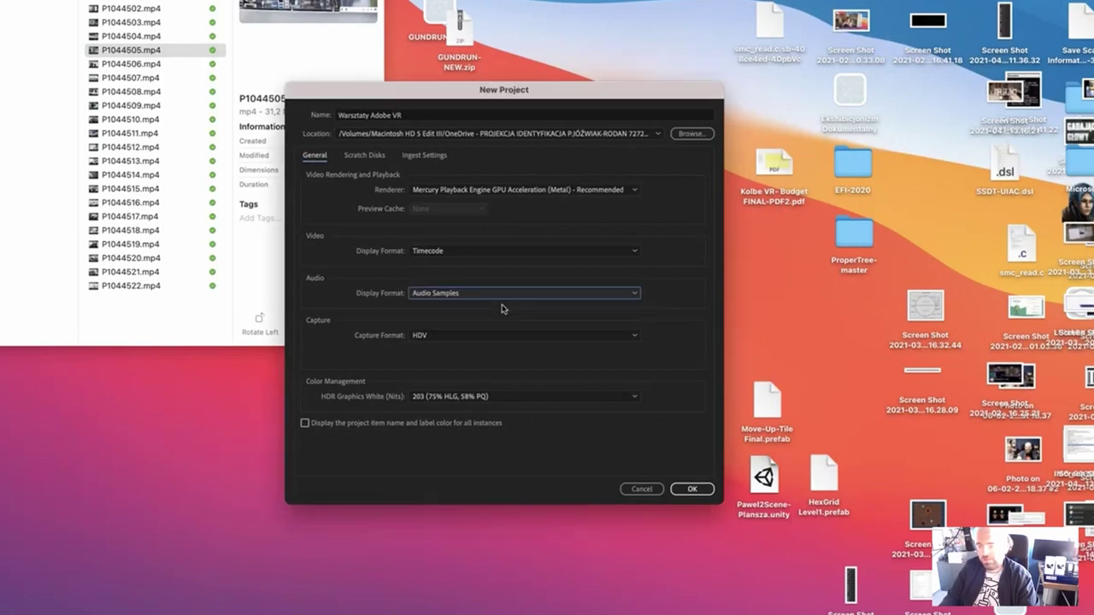
{"action": "left_click", "coordinate": [502, 296]}
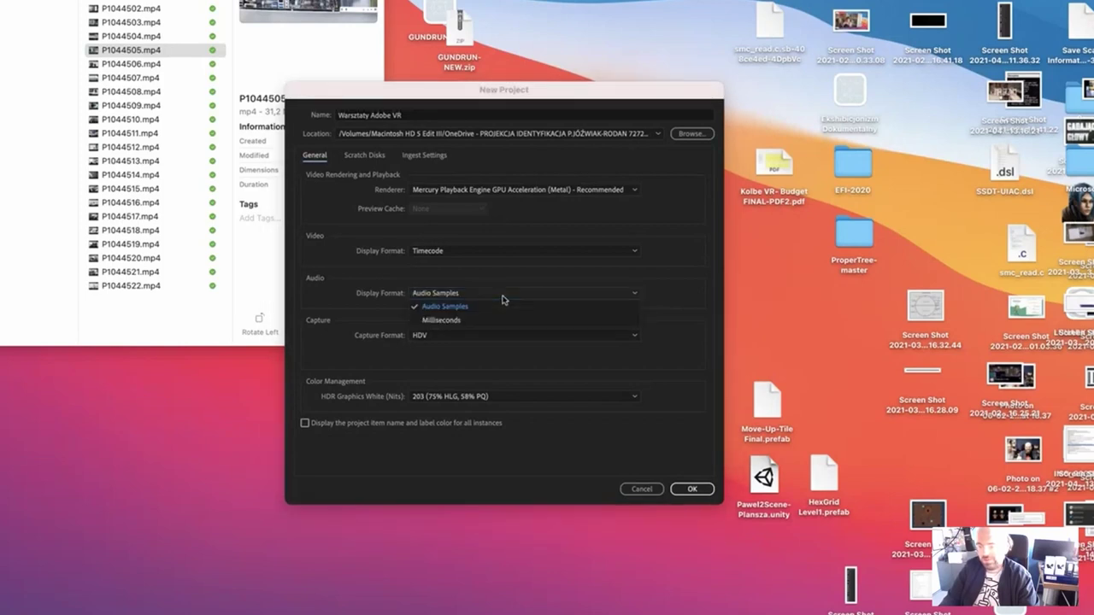
{"action": "left_click", "coordinate": [504, 299]}
{"action": "left_click", "coordinate": [503, 300]}
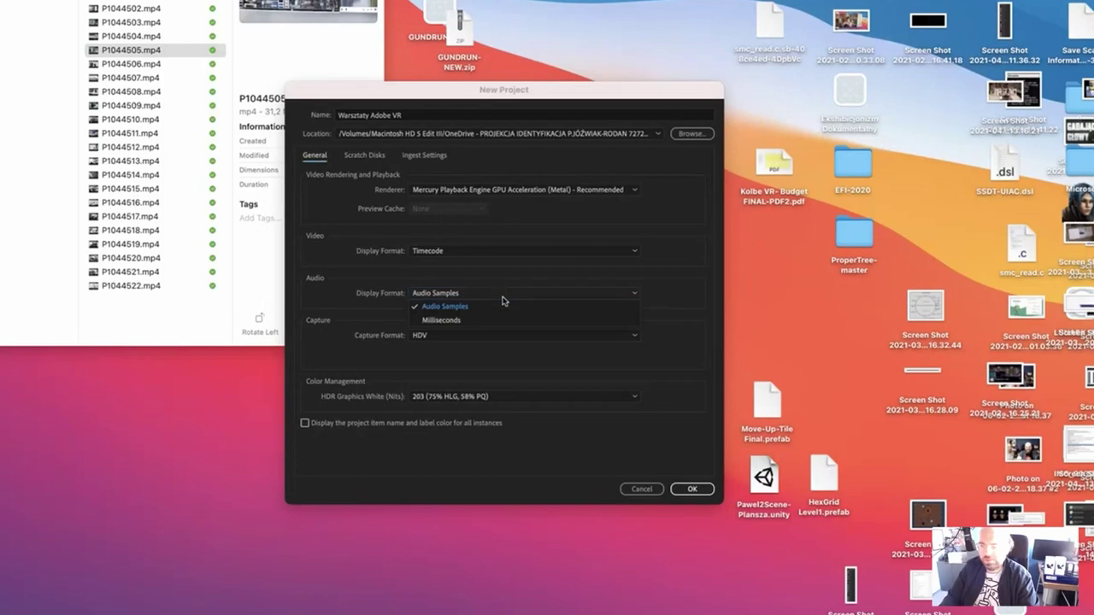
{"action": "left_click", "coordinate": [503, 297]}
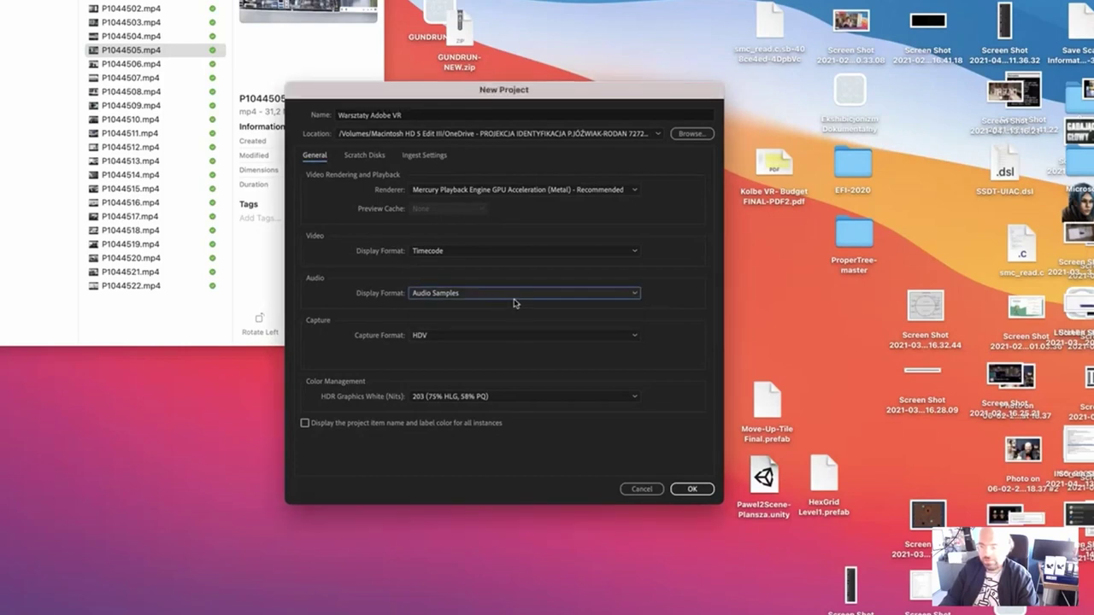
{"action": "left_click", "coordinate": [513, 297]}
{"action": "left_click", "coordinate": [510, 320]}
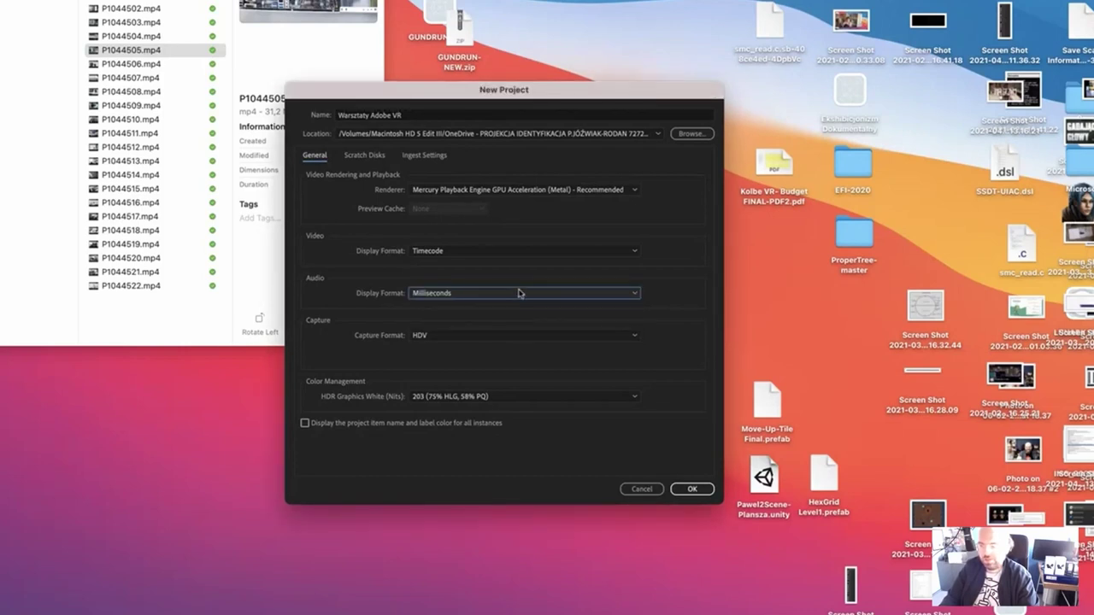
{"action": "left_click", "coordinate": [518, 293]}
{"action": "left_click", "coordinate": [513, 306]}
{"action": "left_click", "coordinate": [629, 293]}
{"action": "left_click", "coordinate": [684, 298]}
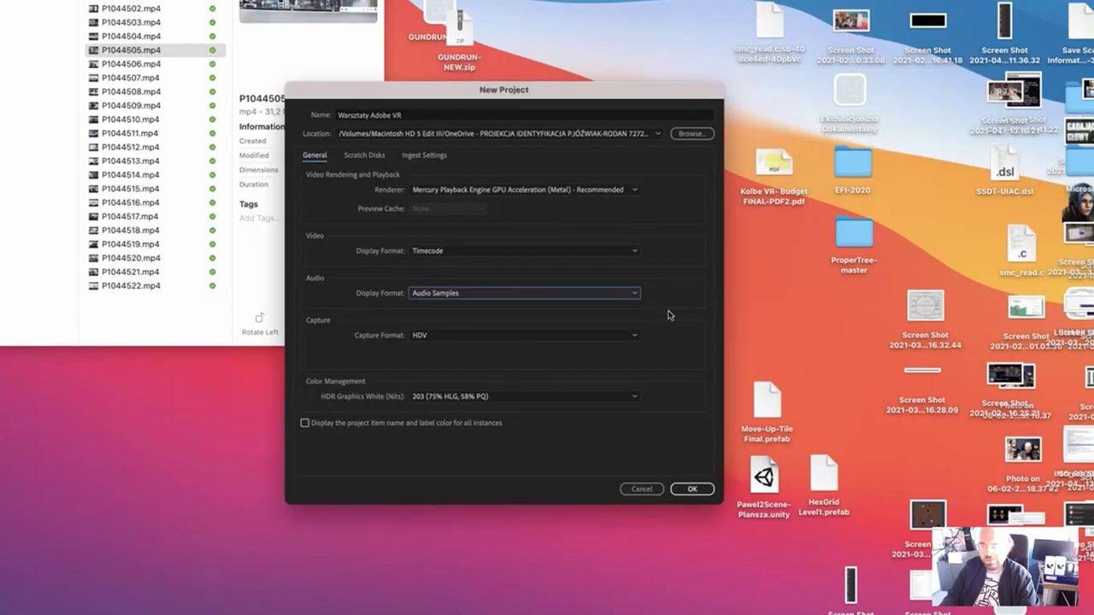
{"action": "left_click", "coordinate": [636, 336]}
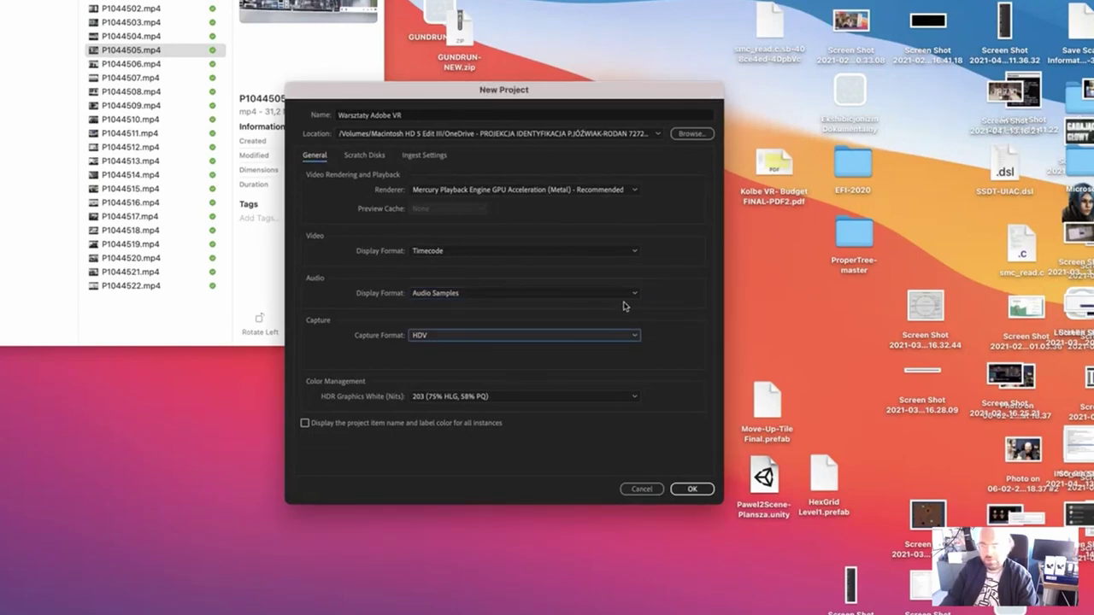
{"action": "left_click", "coordinate": [634, 294]}
{"action": "left_click", "coordinate": [633, 297]}
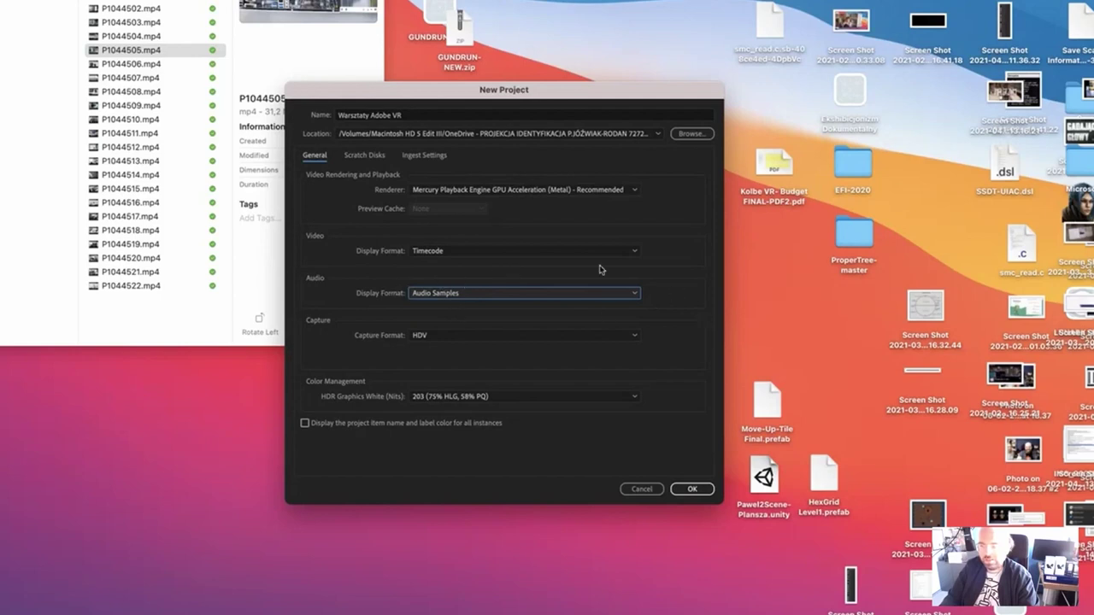
{"action": "left_click", "coordinate": [484, 293]}
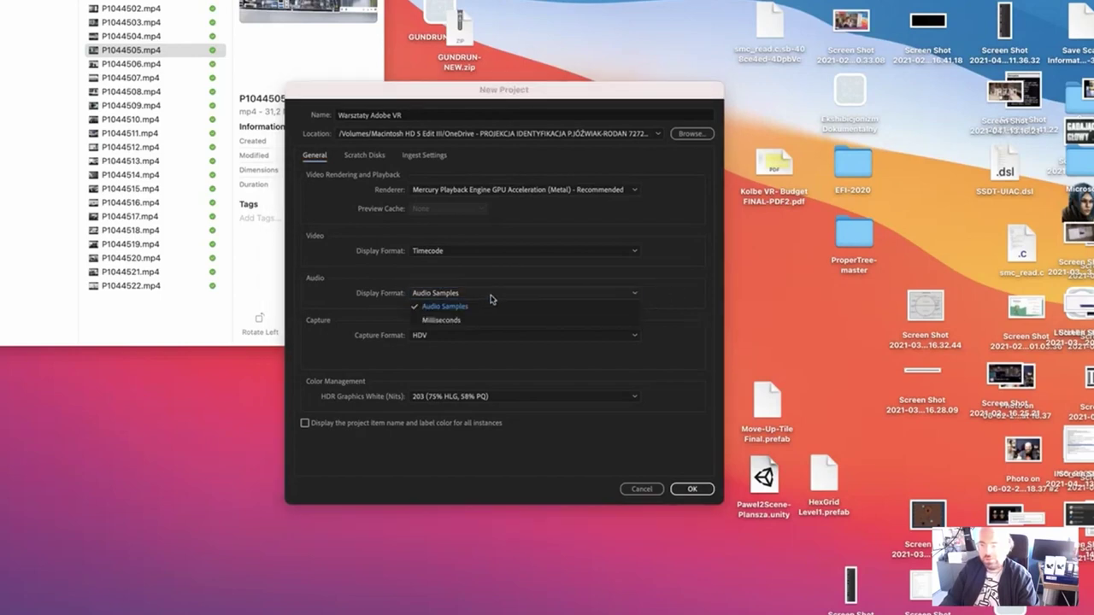
{"action": "left_click", "coordinate": [492, 296]}
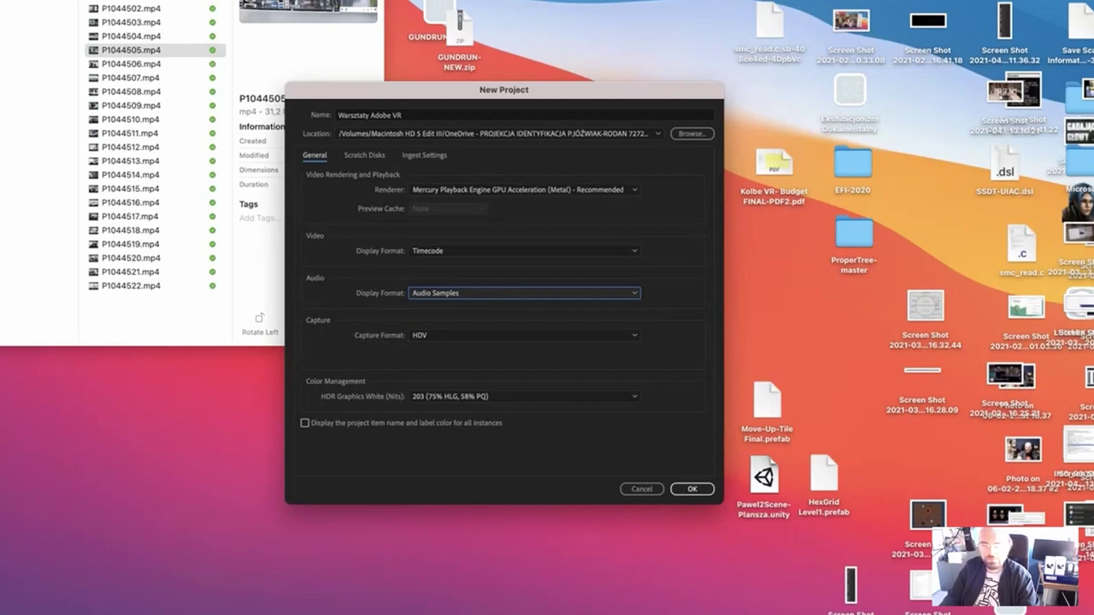
{"action": "left_click", "coordinate": [625, 337]}
{"action": "left_click", "coordinate": [624, 338]}
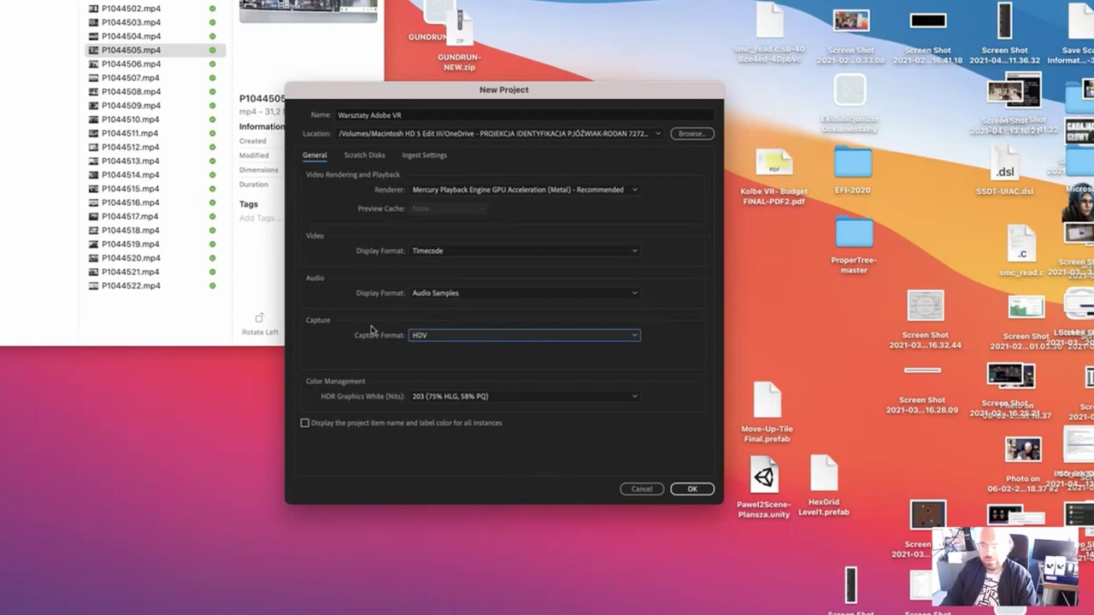
Confirm Capture Format offers only HDV, then show the HDR Graphics White (Nits) options
{"action": "left_click", "coordinate": [462, 342]}
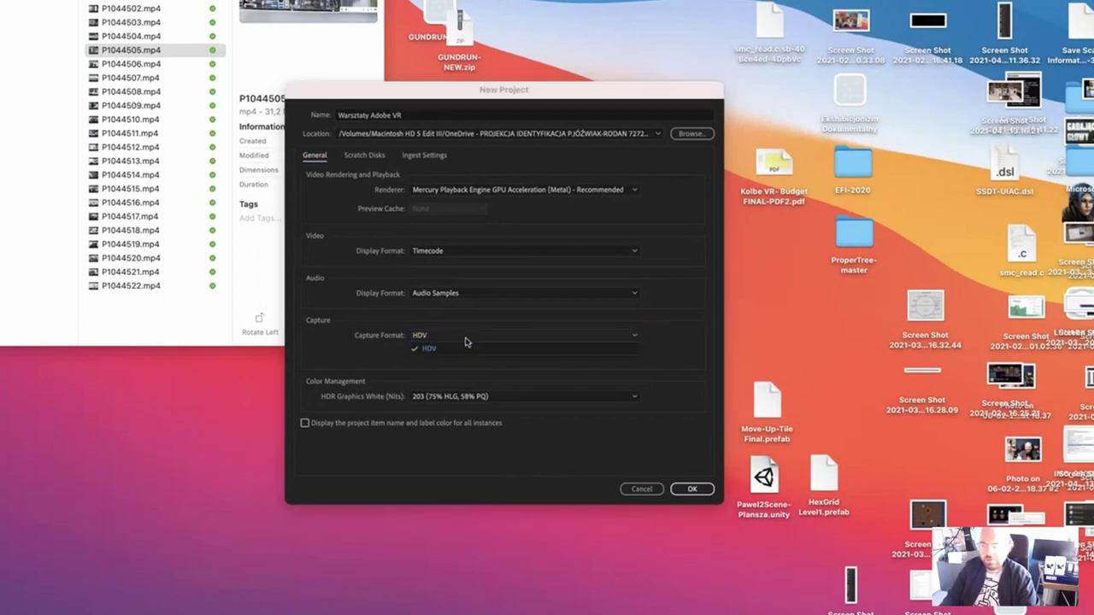
{"action": "left_click", "coordinate": [465, 342]}
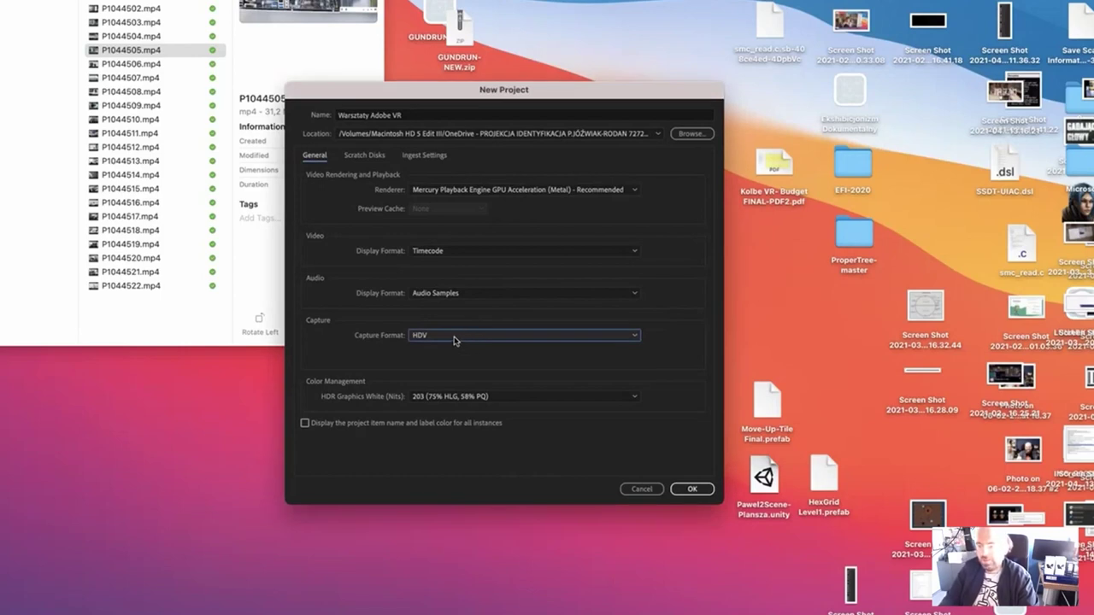
{"action": "left_click", "coordinate": [454, 340]}
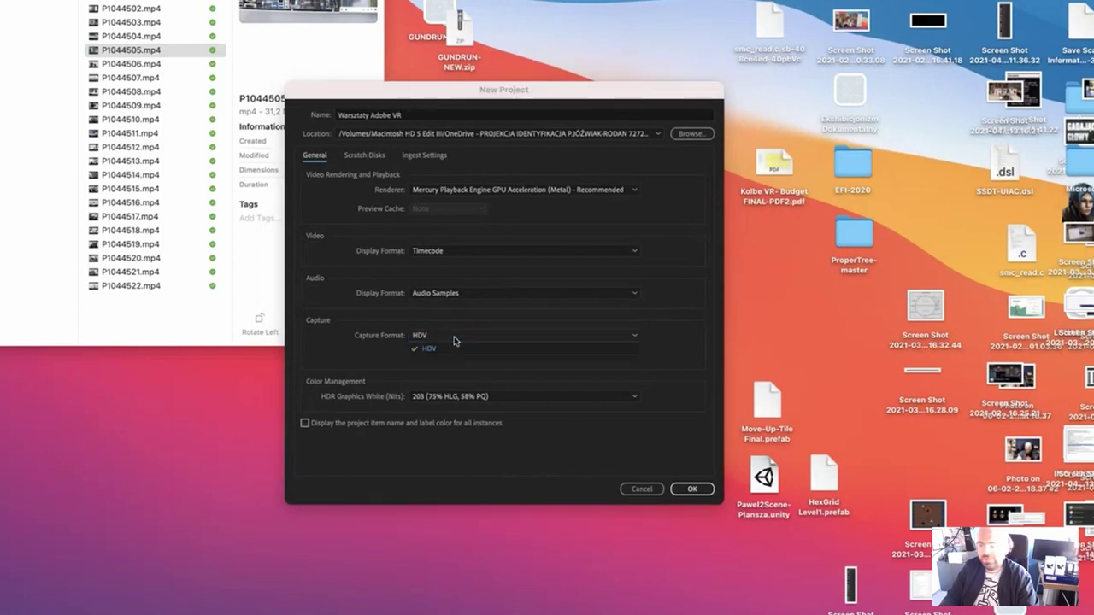
{"action": "left_click", "coordinate": [454, 338]}
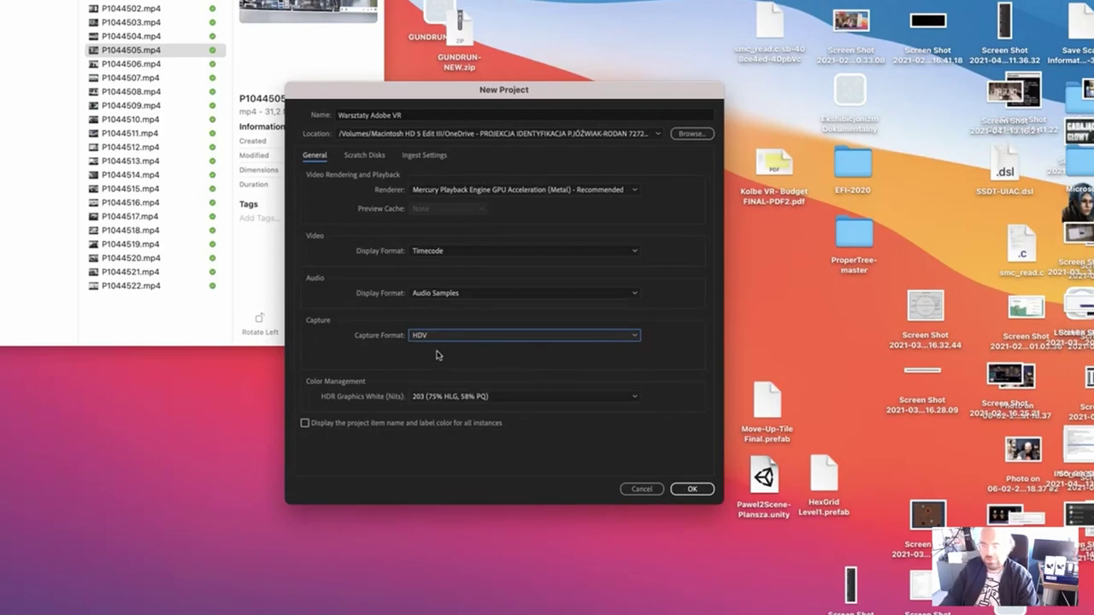
{"action": "left_click_drag", "start_coordinate": [560, 90], "coordinate": [558, 96]}
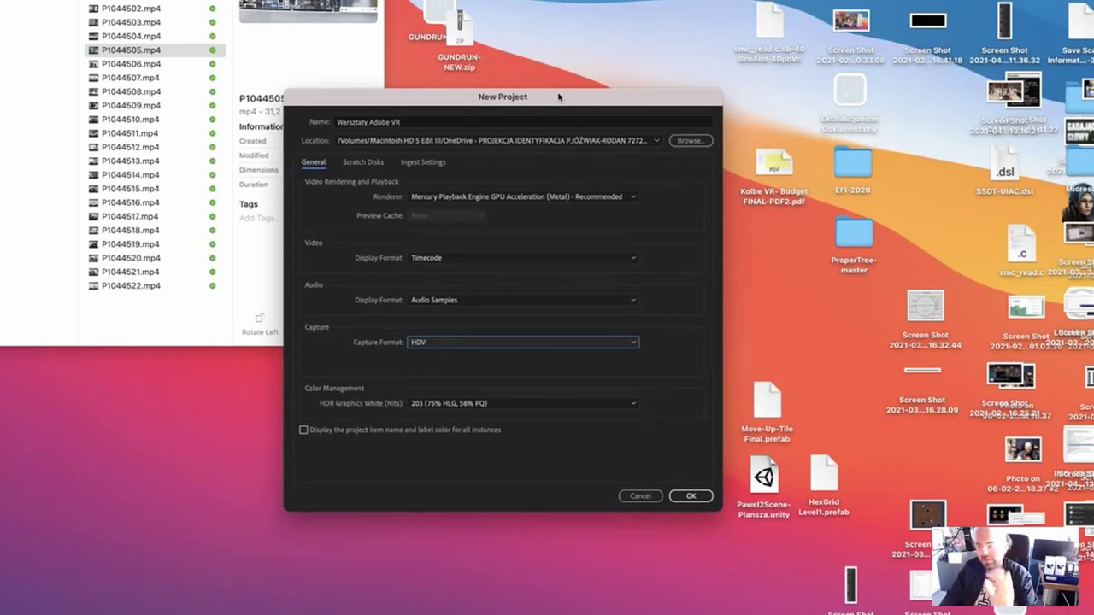
{"action": "left_click_drag", "start_coordinate": [613, 99], "coordinate": [617, 94]}
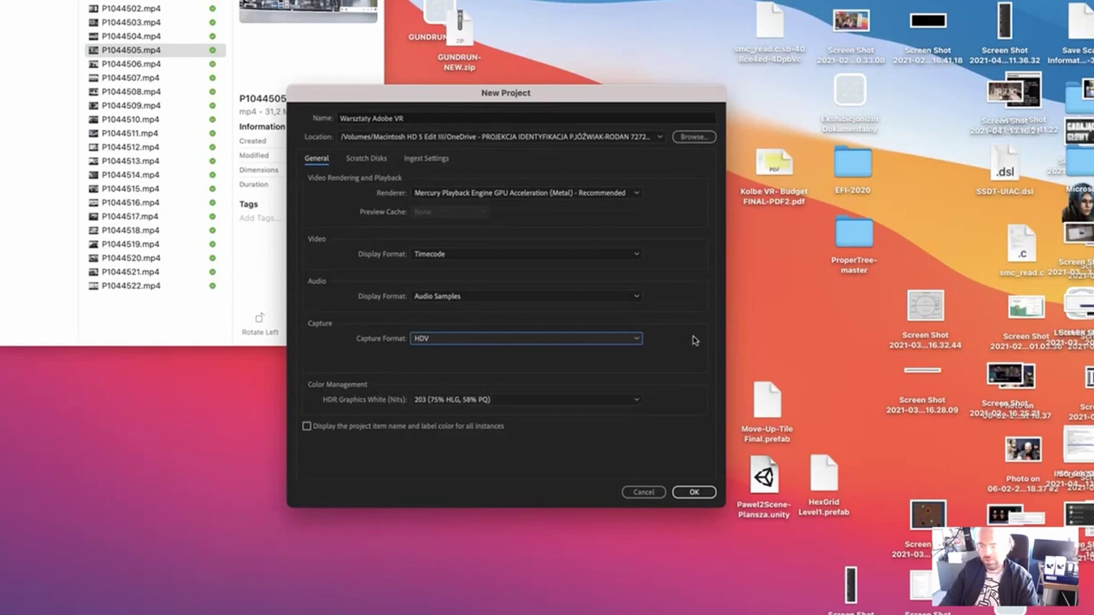
{"action": "left_click", "coordinate": [581, 399]}
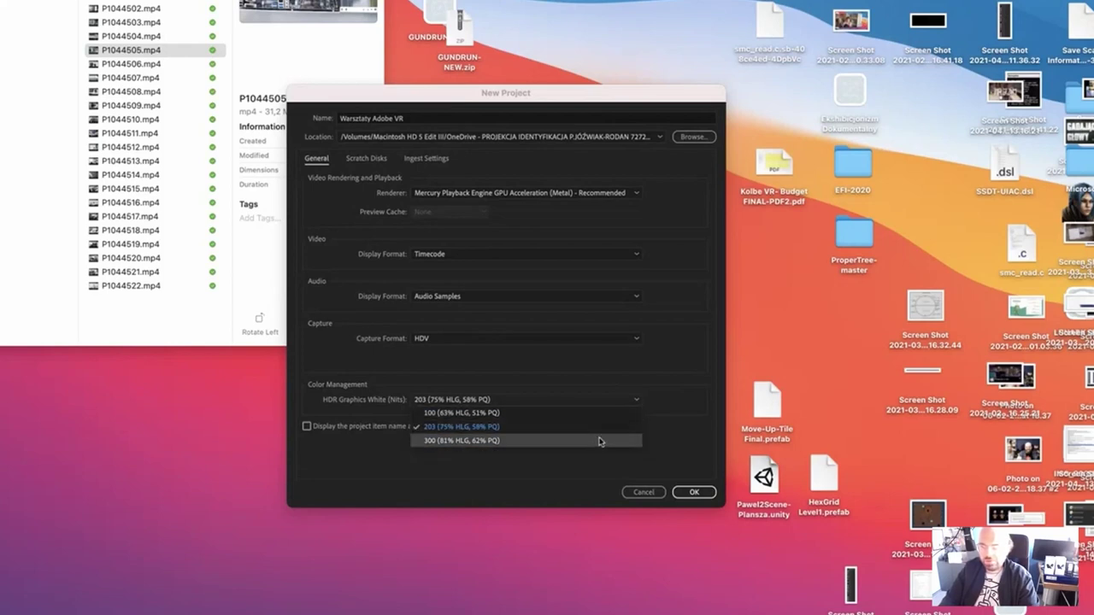
Change HDR Graphics White (Nits) from 203 to 300 (81% HLG, 62% PQ)
{"action": "left_click", "coordinate": [678, 416]}
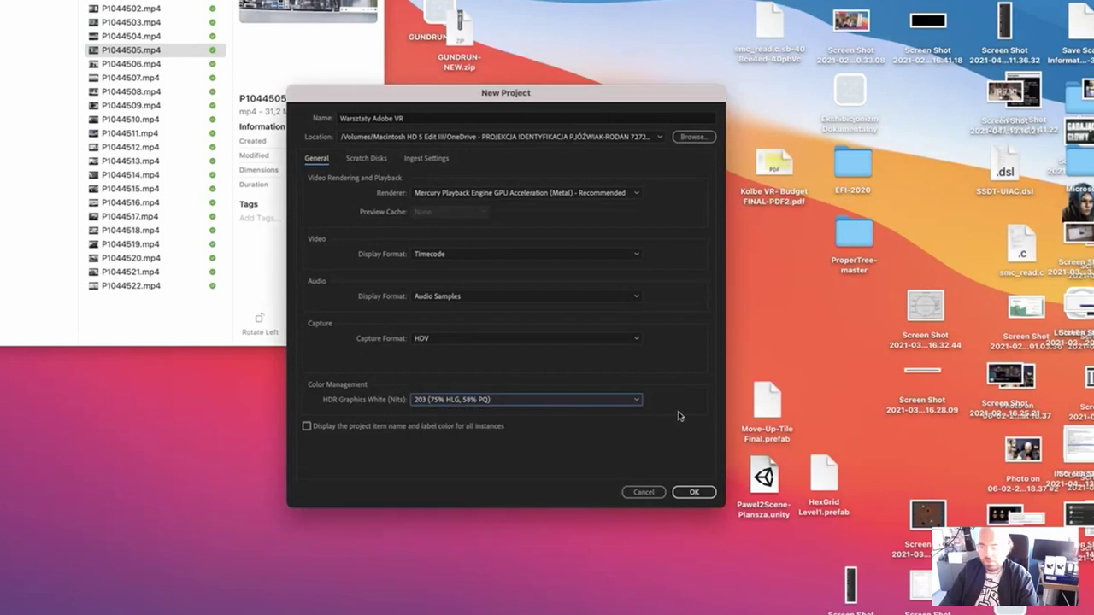
{"action": "left_click", "coordinate": [605, 400]}
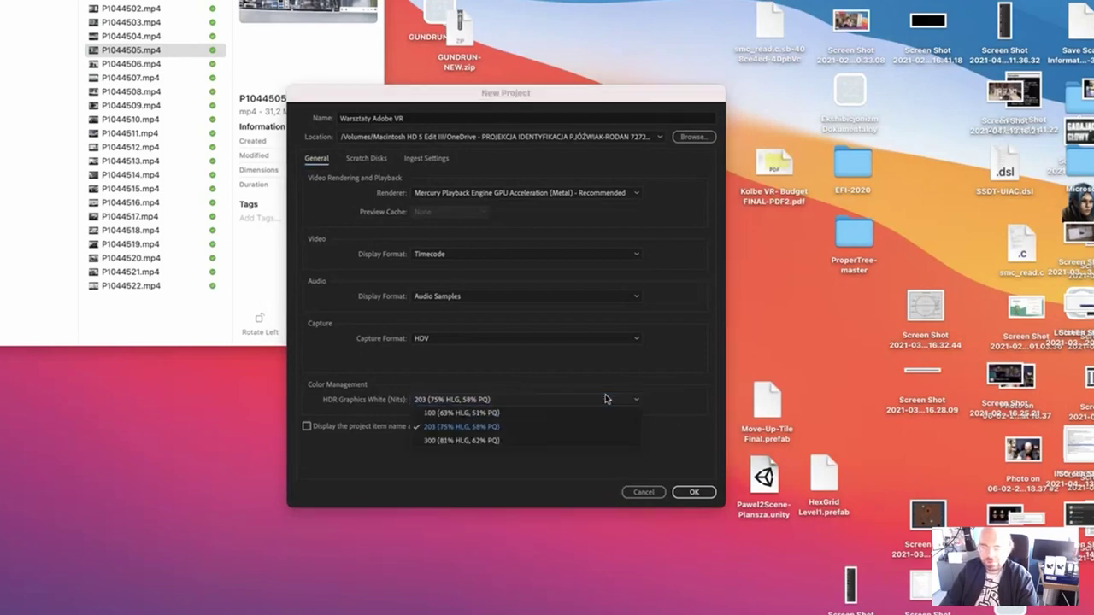
{"action": "left_click", "coordinate": [603, 440]}
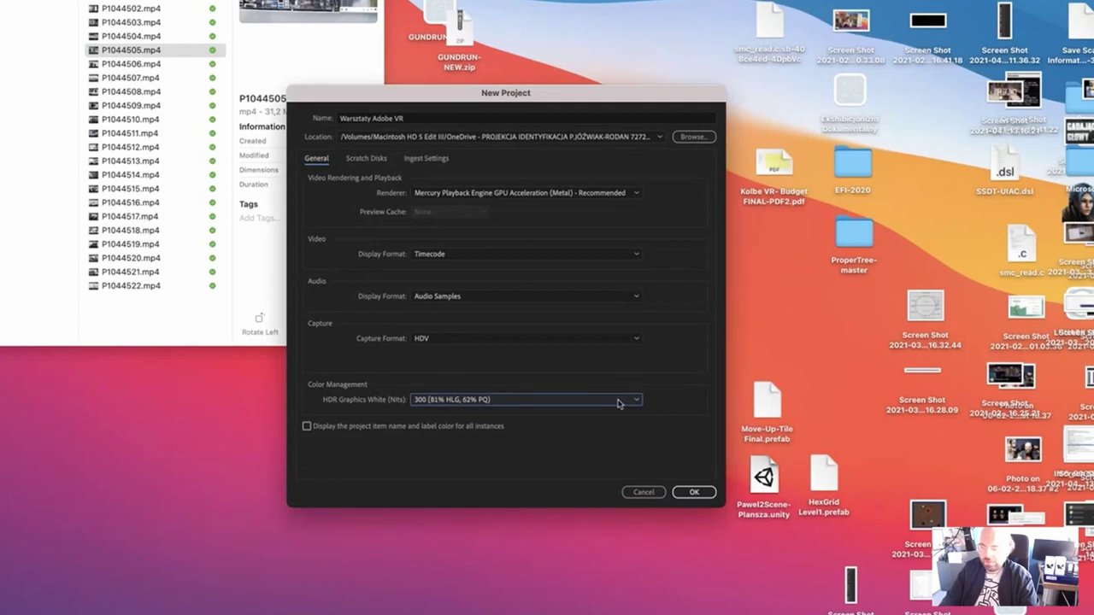
{"action": "left_click", "coordinate": [628, 404]}
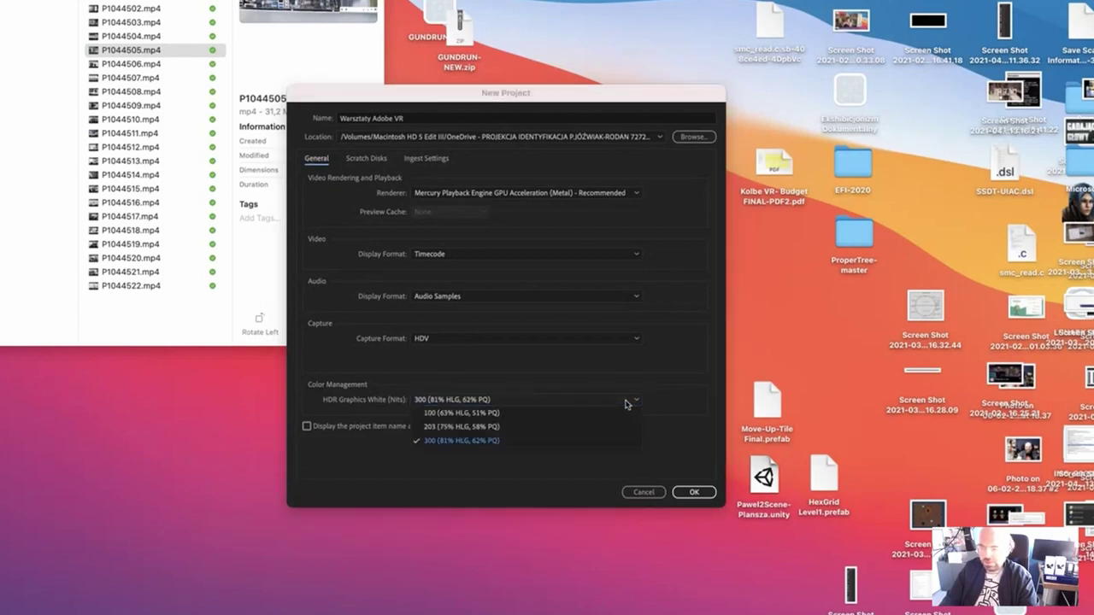
{"action": "left_click", "coordinate": [626, 404]}
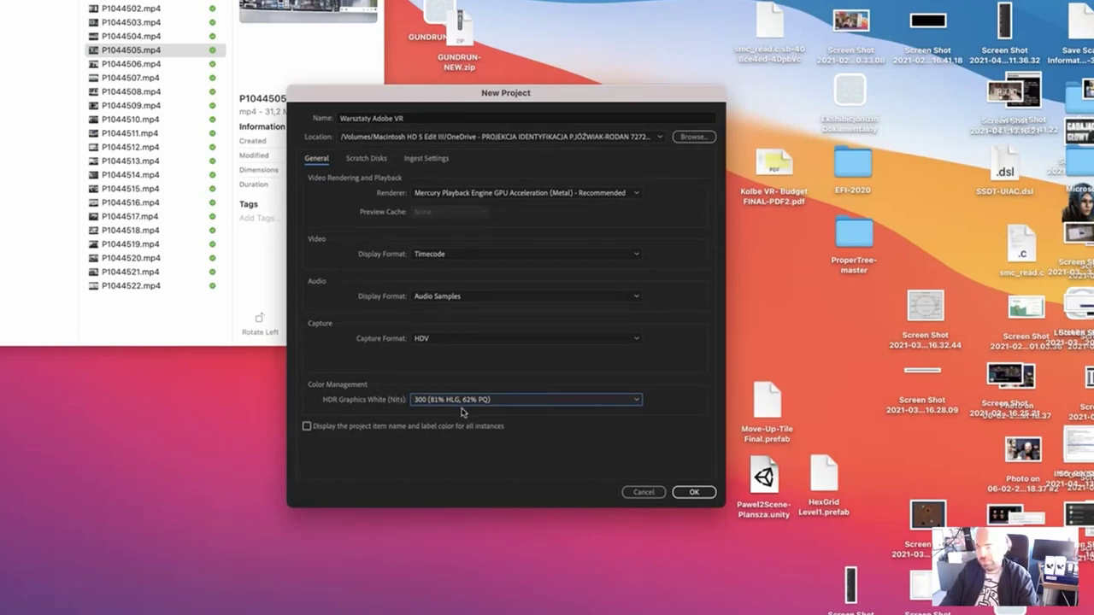
{"action": "mouse_move", "coordinate": [443, 432]}
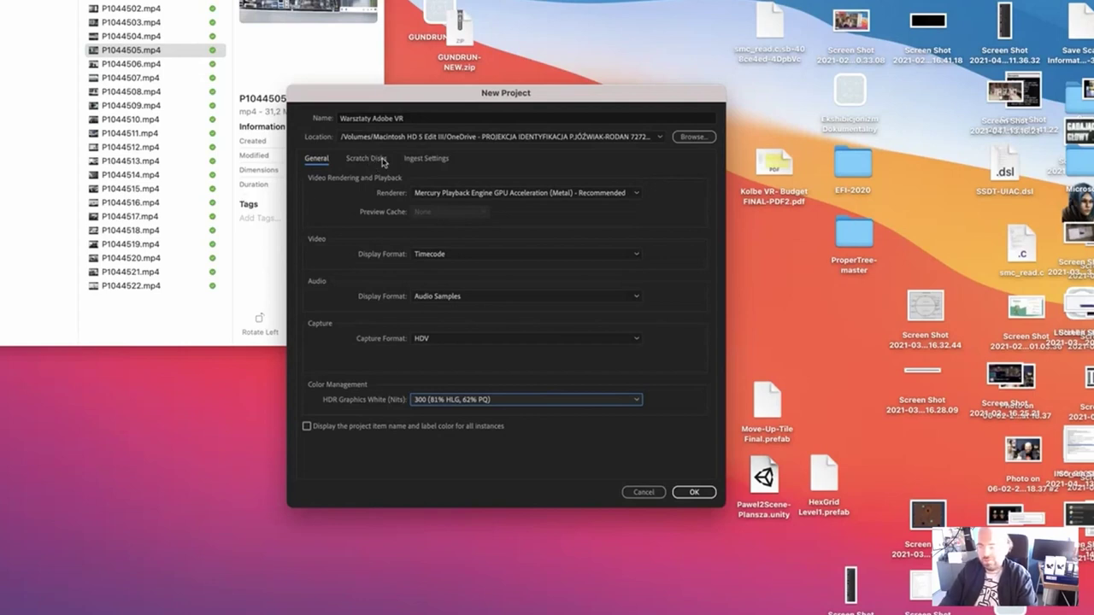
In Scratch Disks, keep Captured Video at Same as Project and open its Browse folder chooser
{"action": "left_click", "coordinate": [384, 162]}
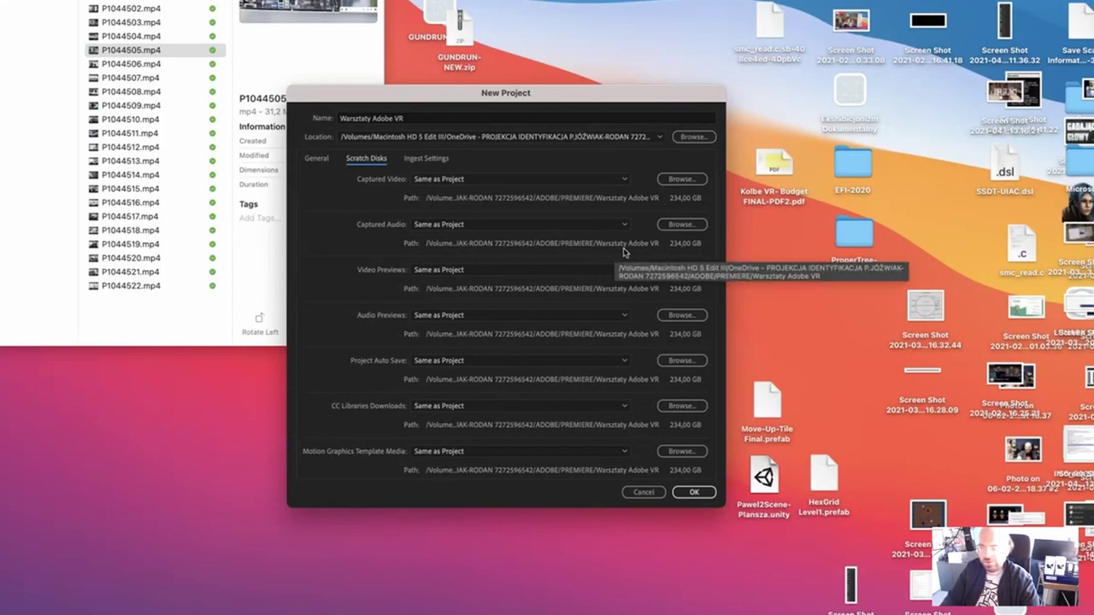
{"action": "left_click", "coordinate": [609, 179]}
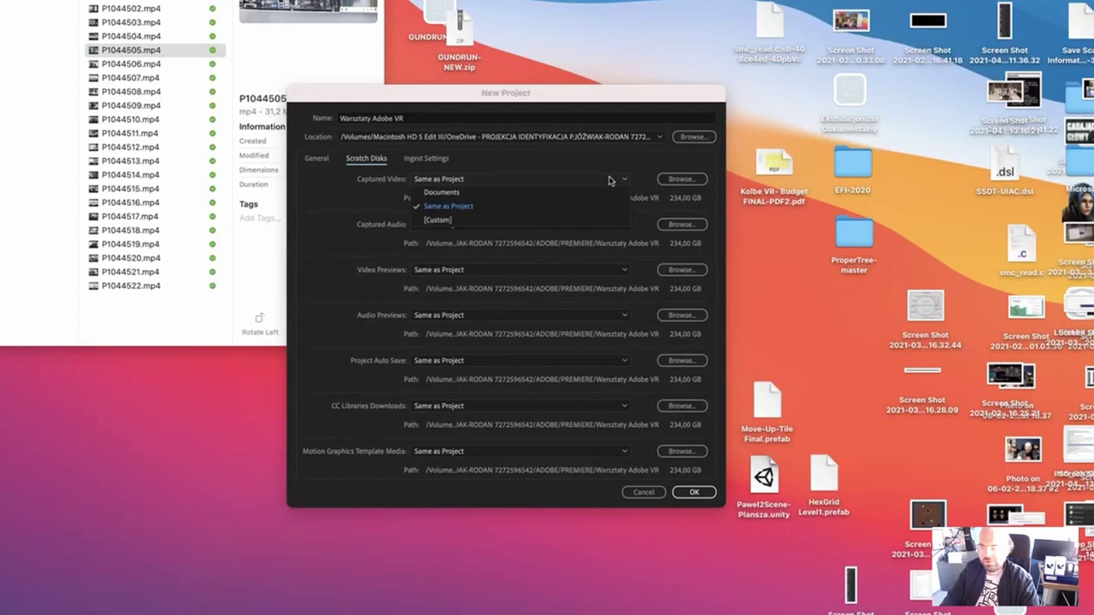
{"action": "left_click", "coordinate": [610, 178]}
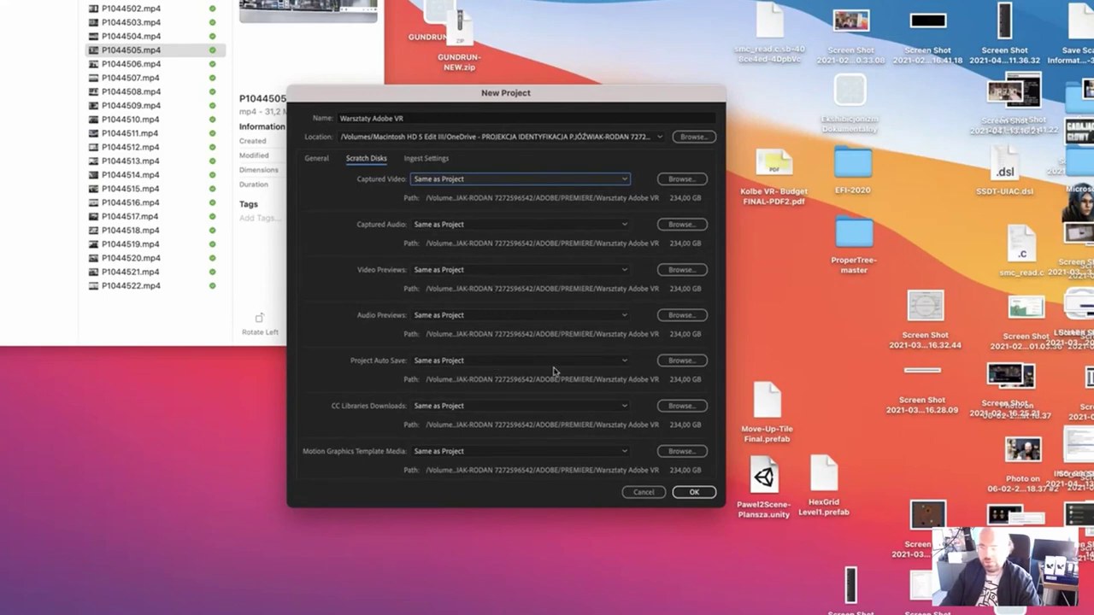
{"action": "left_click", "coordinate": [485, 181]}
{"action": "left_click", "coordinate": [485, 183]}
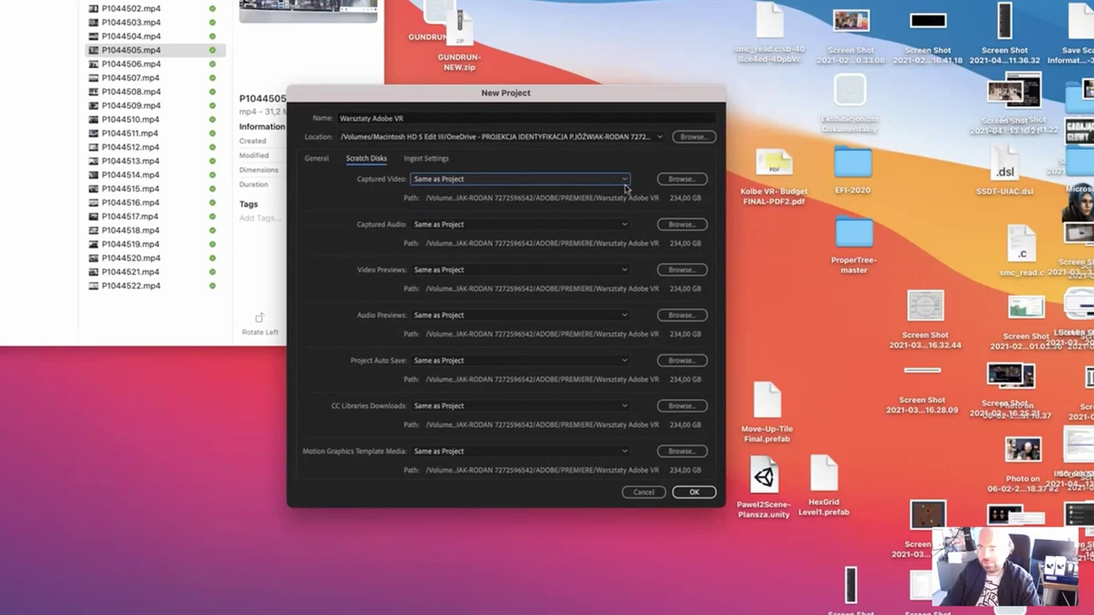
{"action": "left_click", "coordinate": [689, 181]}
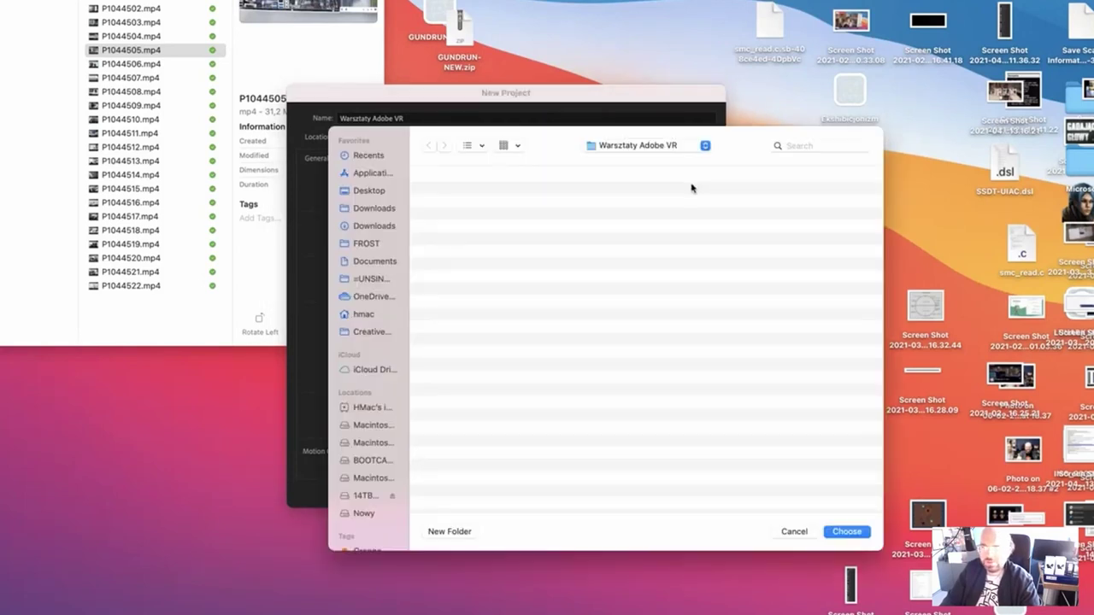
Cancel the captured video, audio and CC Libraries browses, leaving all at Same as Project, then view Ingest Settings
{"action": "left_click", "coordinate": [794, 532]}
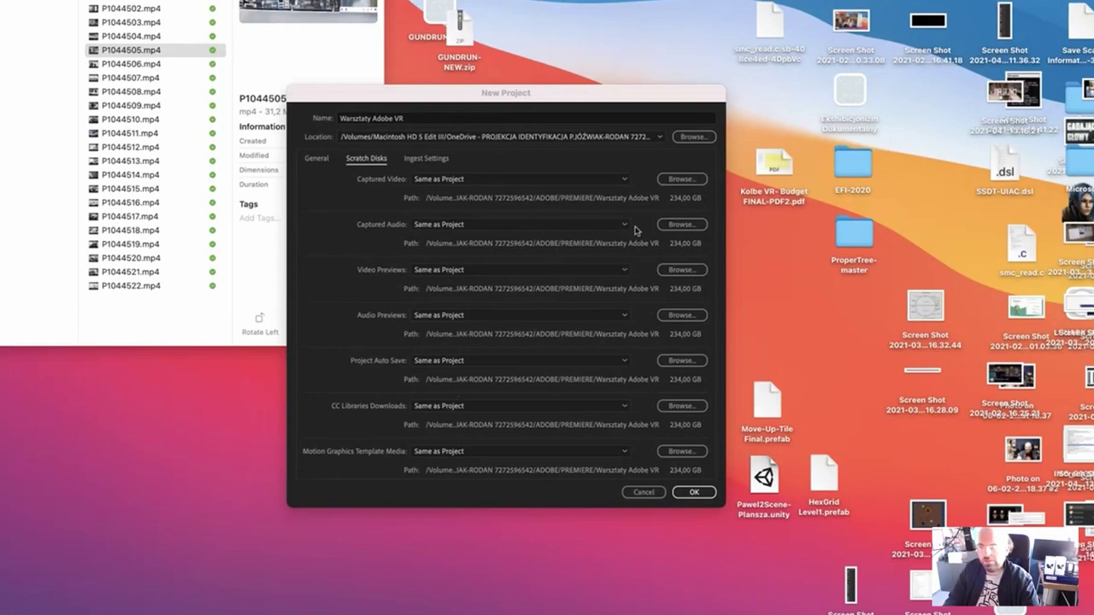
{"action": "left_click", "coordinate": [693, 223]}
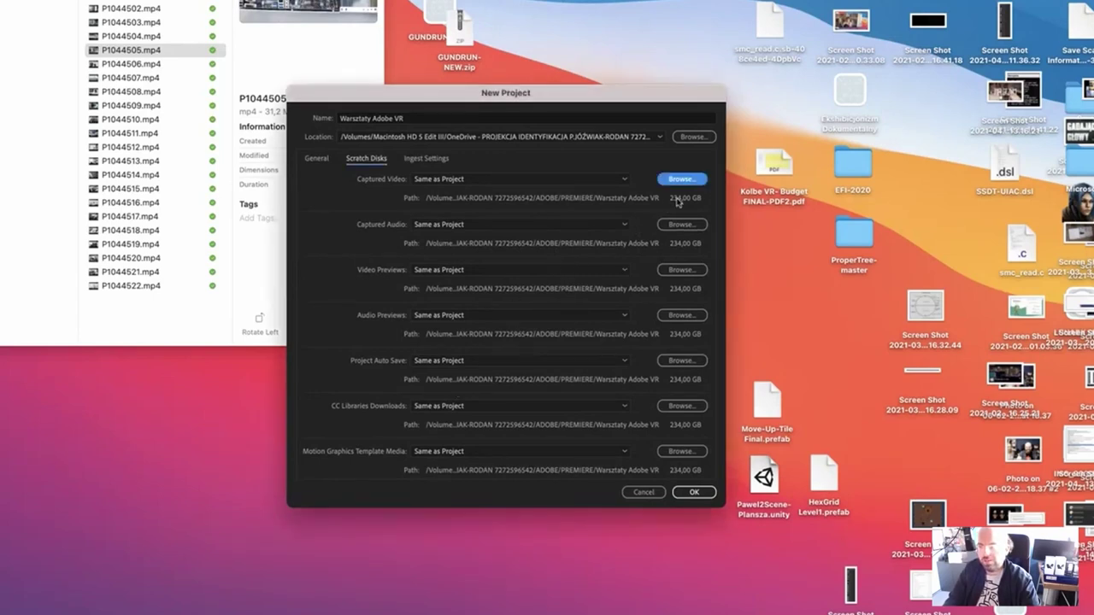
{"action": "left_click", "coordinate": [689, 225]}
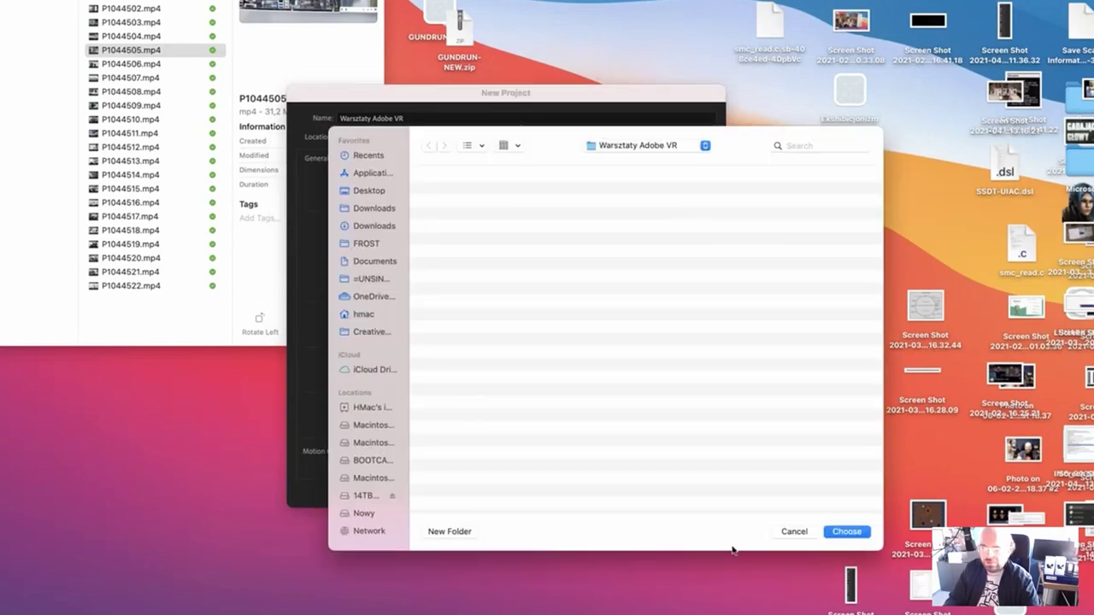
{"action": "left_click", "coordinate": [793, 530]}
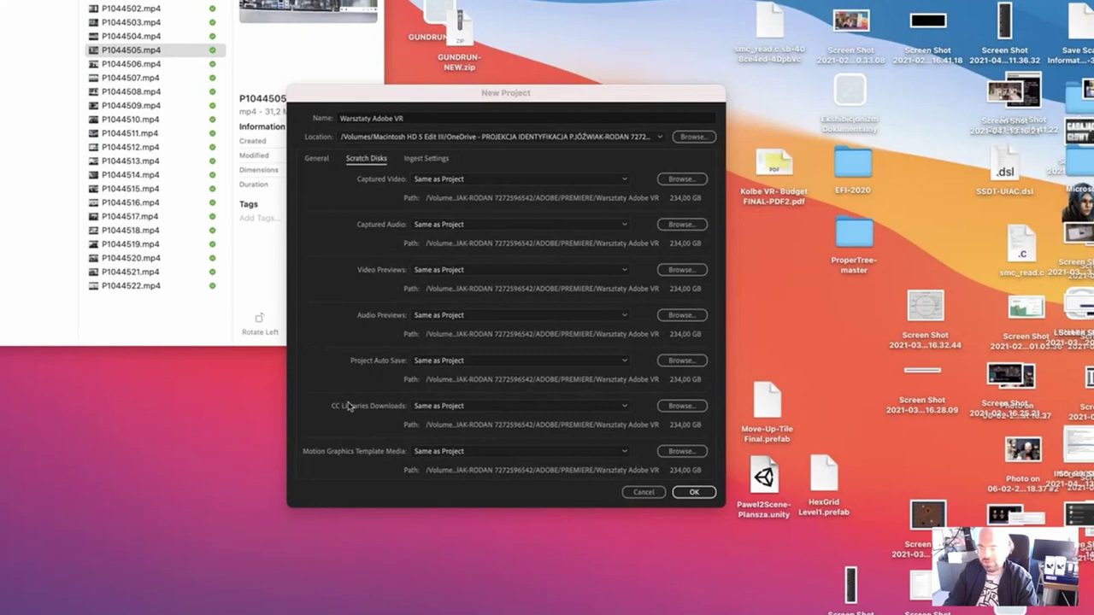
{"action": "left_click", "coordinate": [688, 406]}
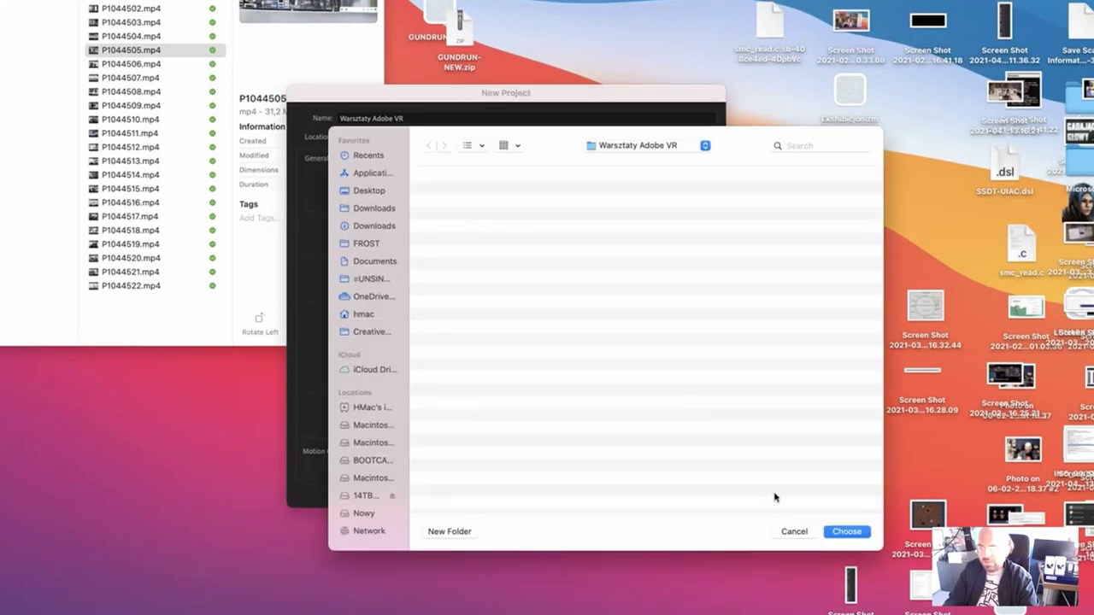
{"action": "left_click", "coordinate": [791, 530]}
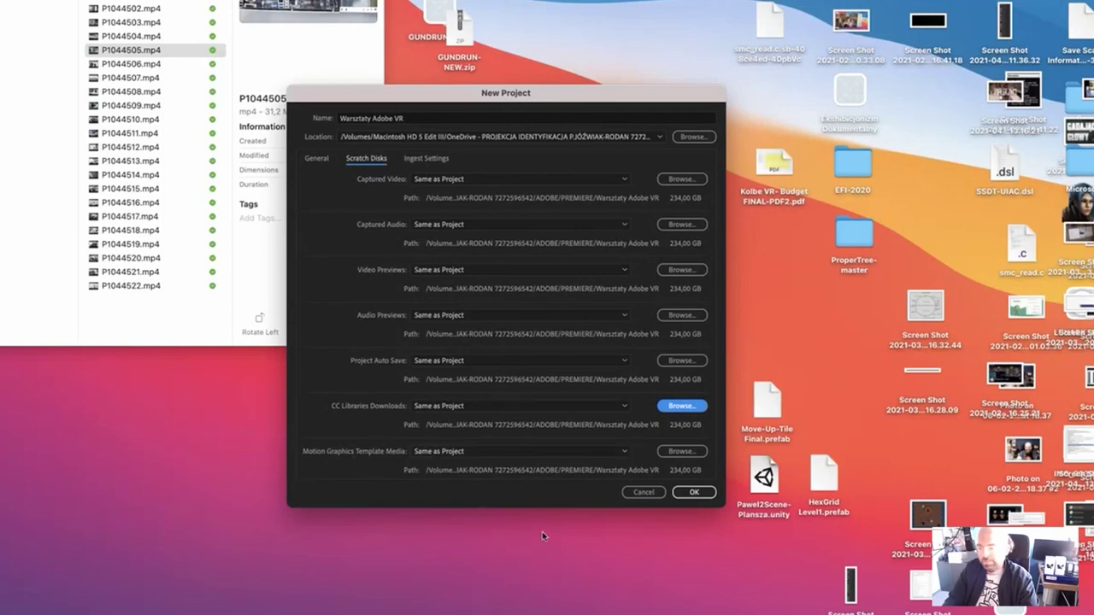
{"action": "left_click", "coordinate": [432, 164]}
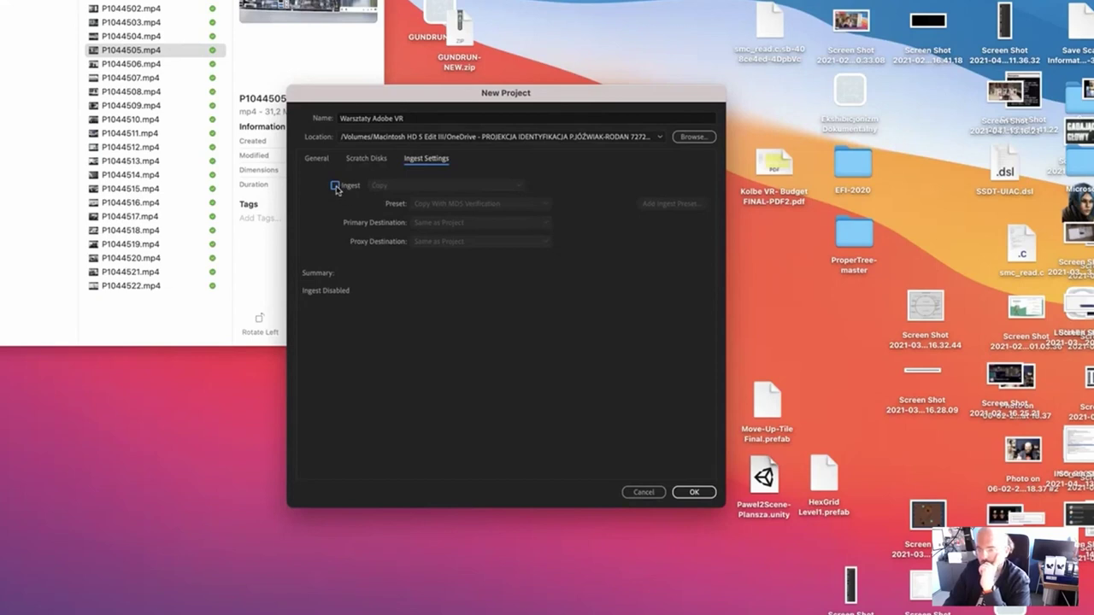
Turn on Ingest for the new project with Copy as the operation
{"action": "left_click", "coordinate": [336, 186]}
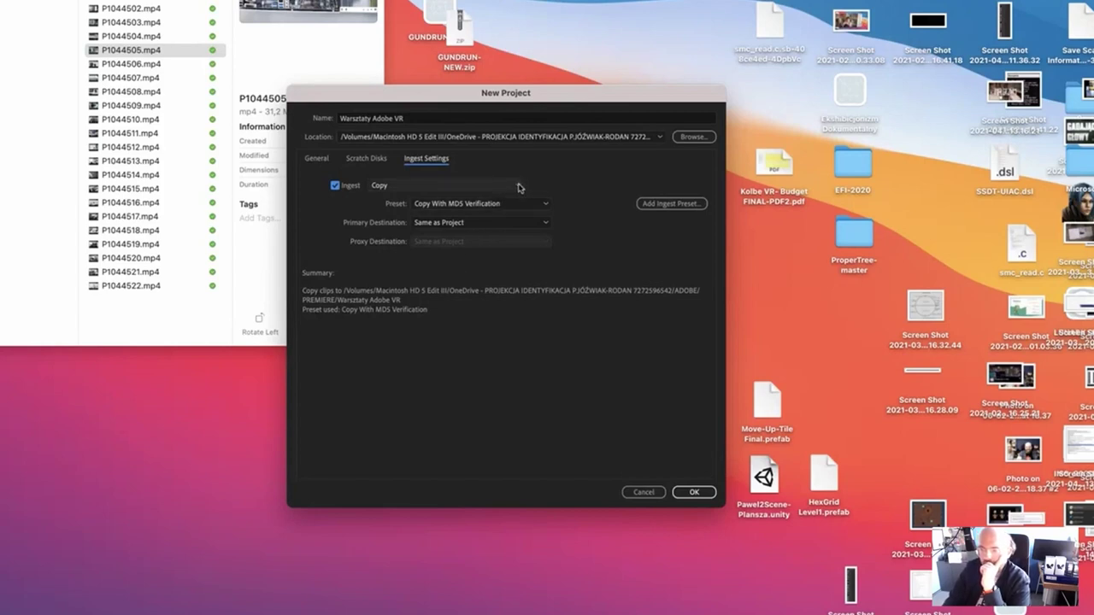
{"action": "left_click", "coordinate": [519, 187]}
{"action": "left_click", "coordinate": [519, 187]}
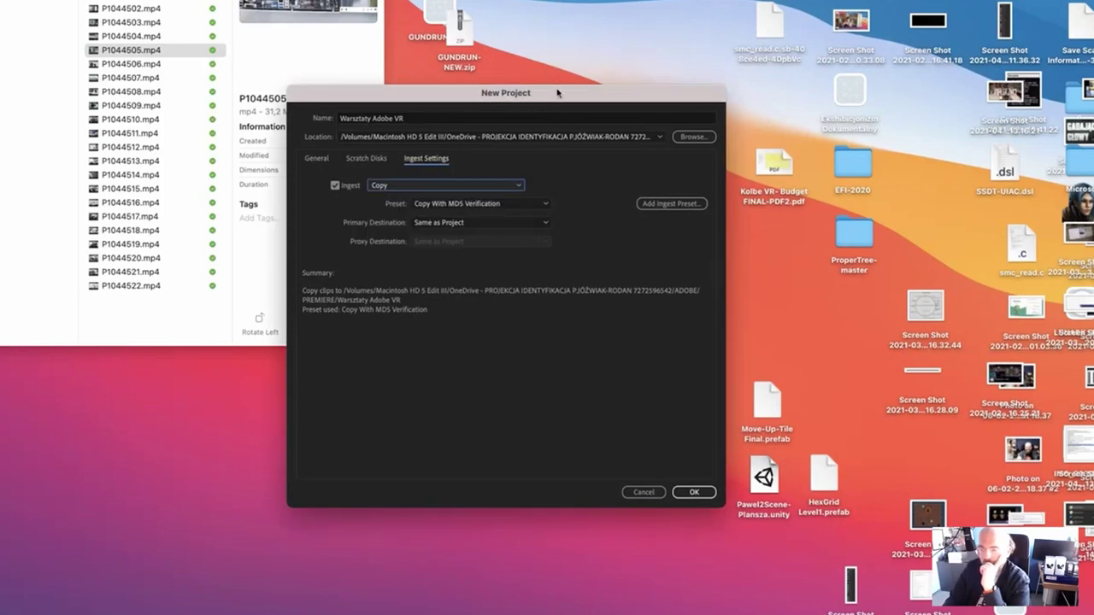
{"action": "left_click_drag", "start_coordinate": [557, 93], "coordinate": [559, 120]}
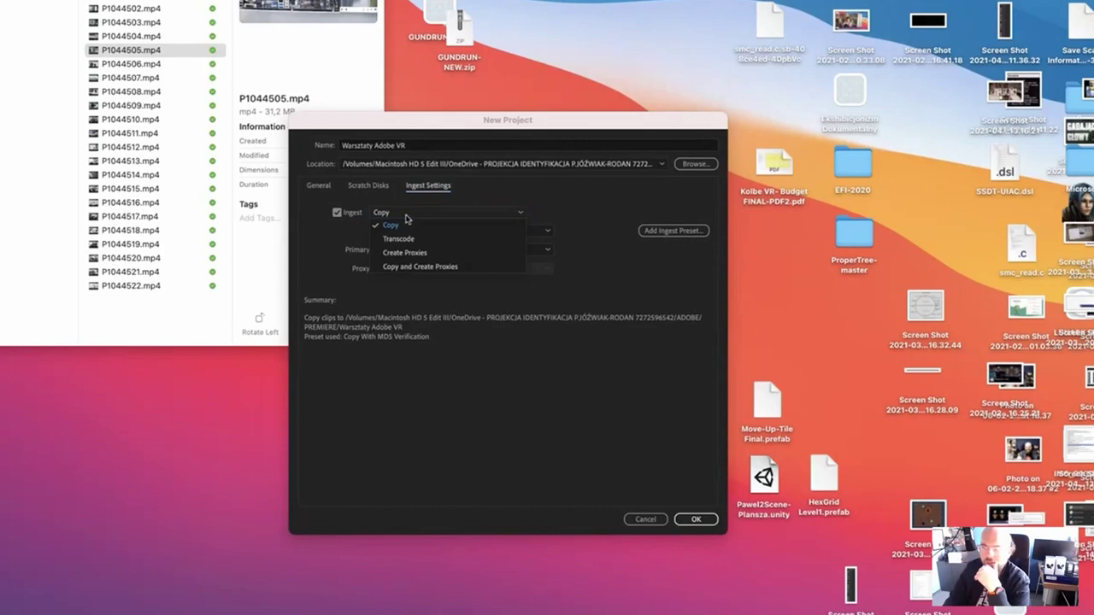
{"action": "left_click", "coordinate": [407, 221]}
Set the ingest Preset to Copy Without Verification
{"action": "left_click", "coordinate": [489, 227]}
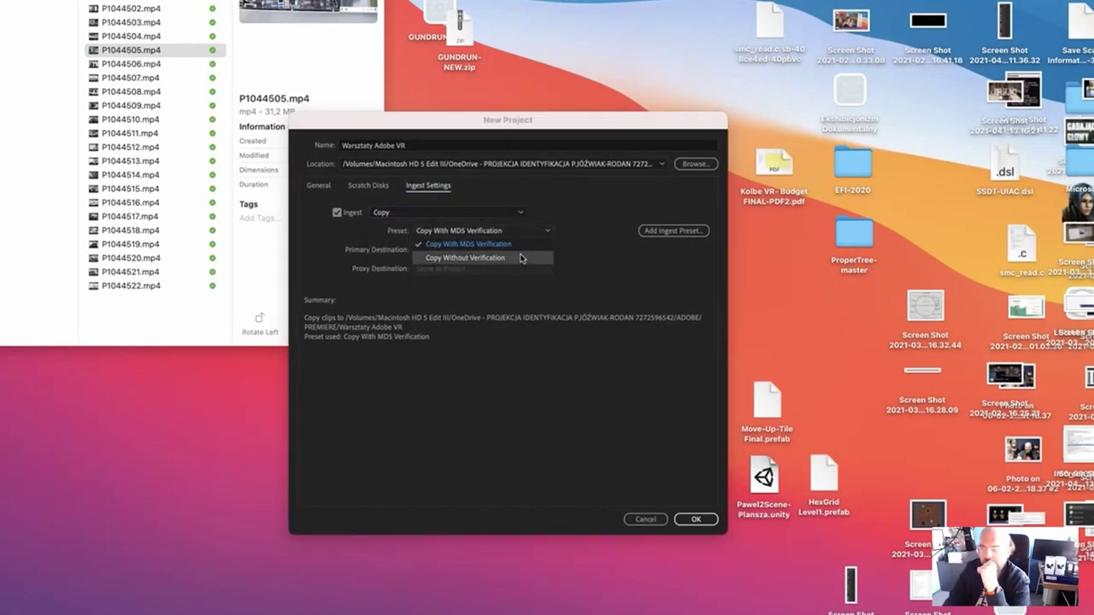
{"action": "left_click", "coordinate": [523, 258]}
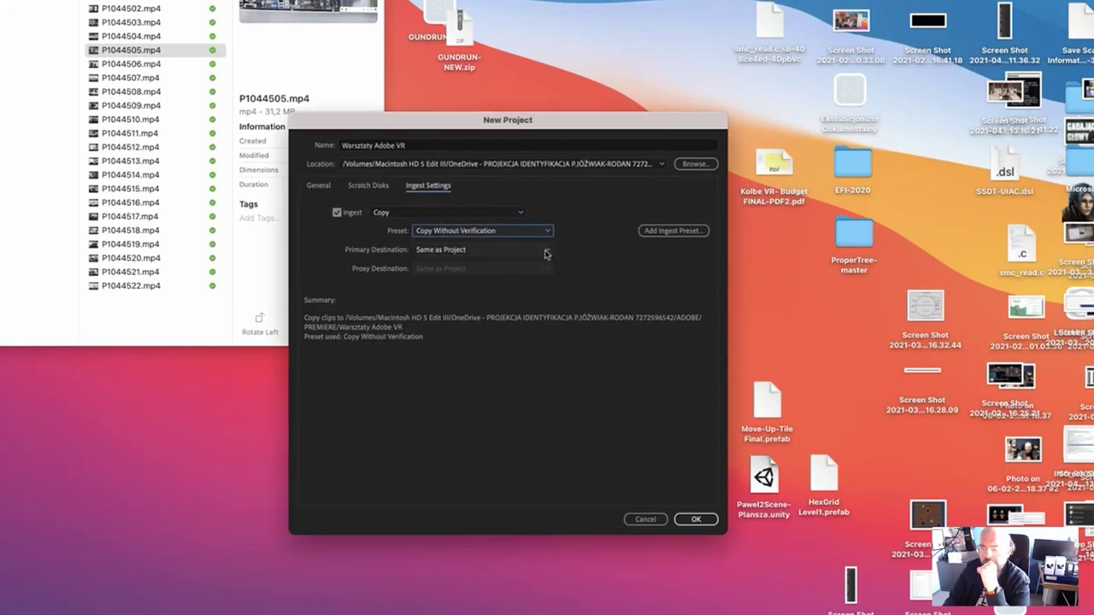
{"action": "left_click", "coordinate": [540, 233]}
{"action": "left_click", "coordinate": [540, 233]}
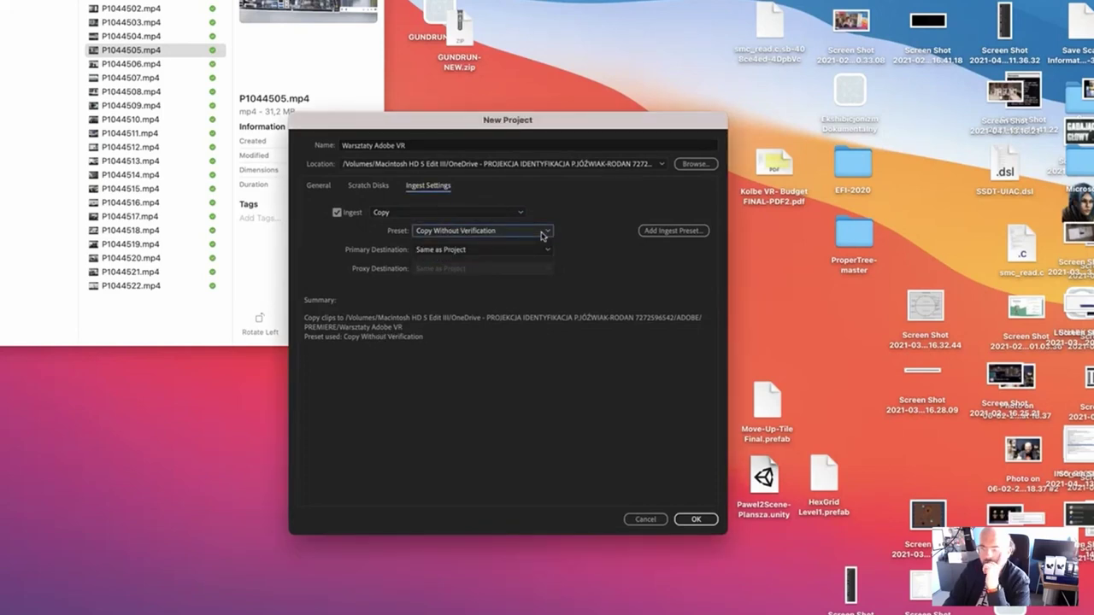
{"action": "left_click", "coordinate": [540, 232]}
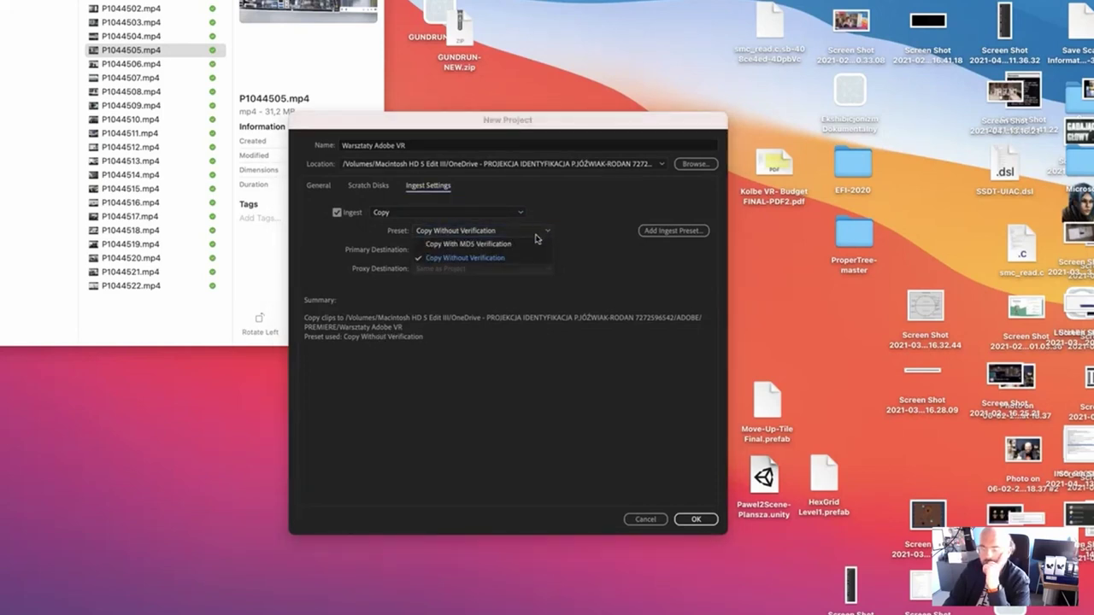
{"action": "left_click", "coordinate": [605, 224]}
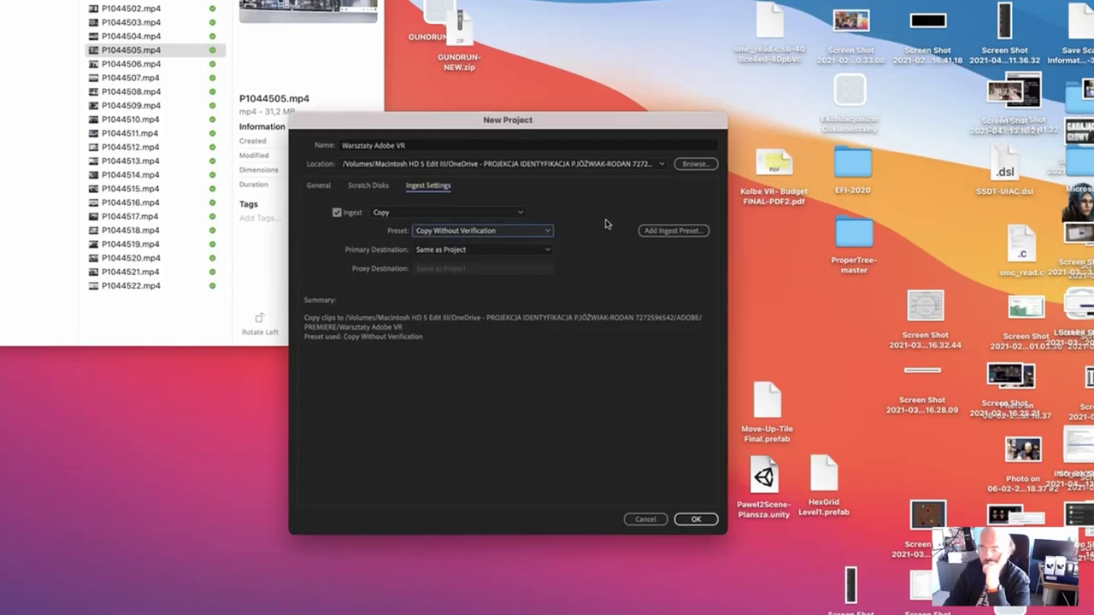
Set Primary Destination to Choose Location… to pick a custom folder
{"action": "left_click", "coordinate": [520, 258]}
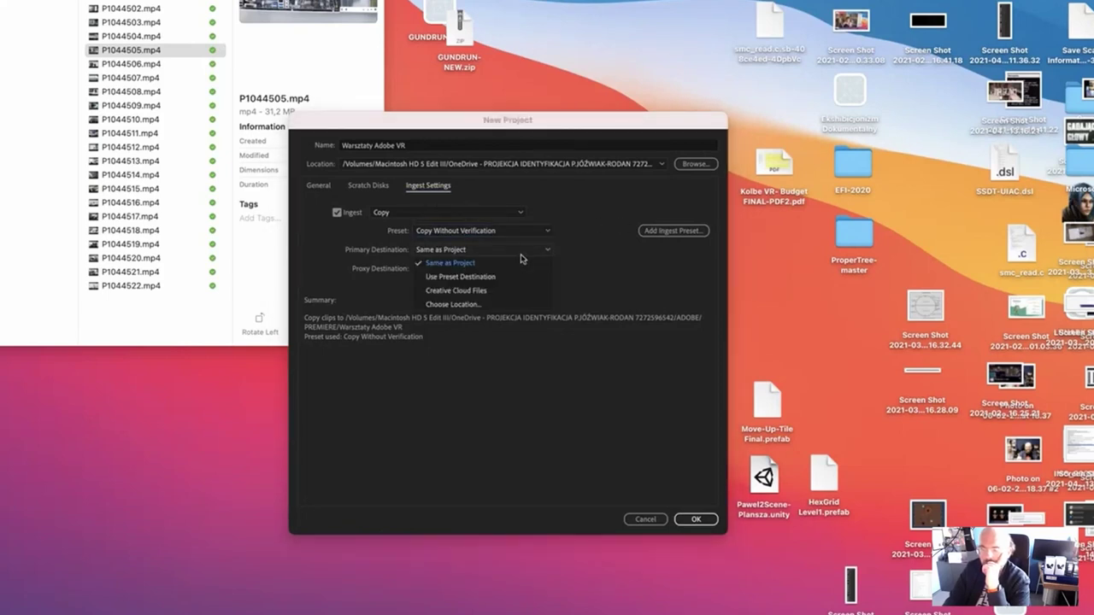
{"action": "left_click", "coordinate": [551, 254]}
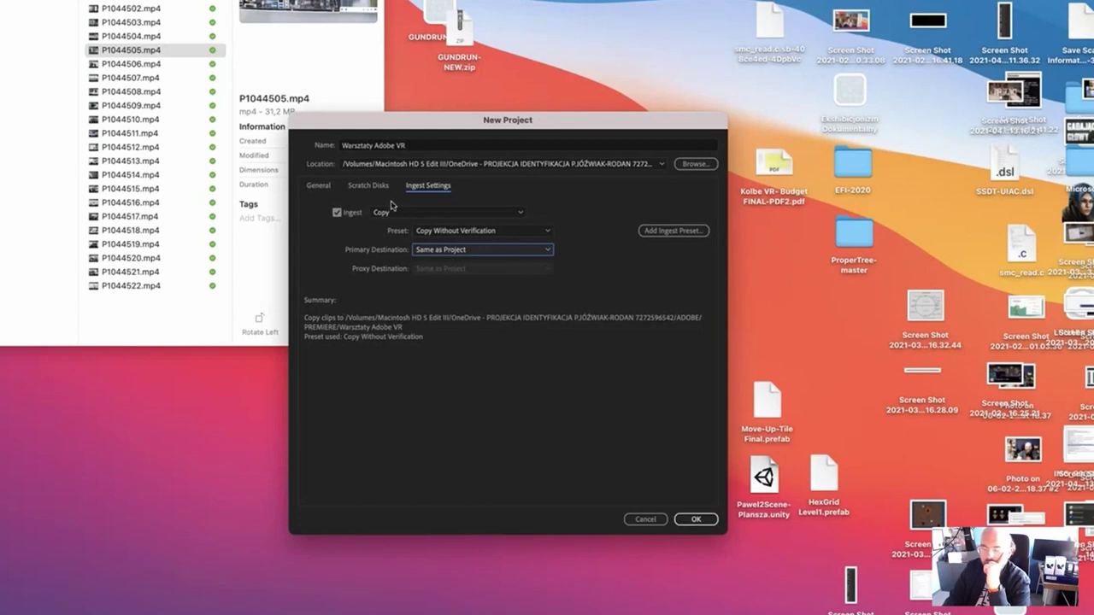
{"action": "left_click", "coordinate": [481, 252]}
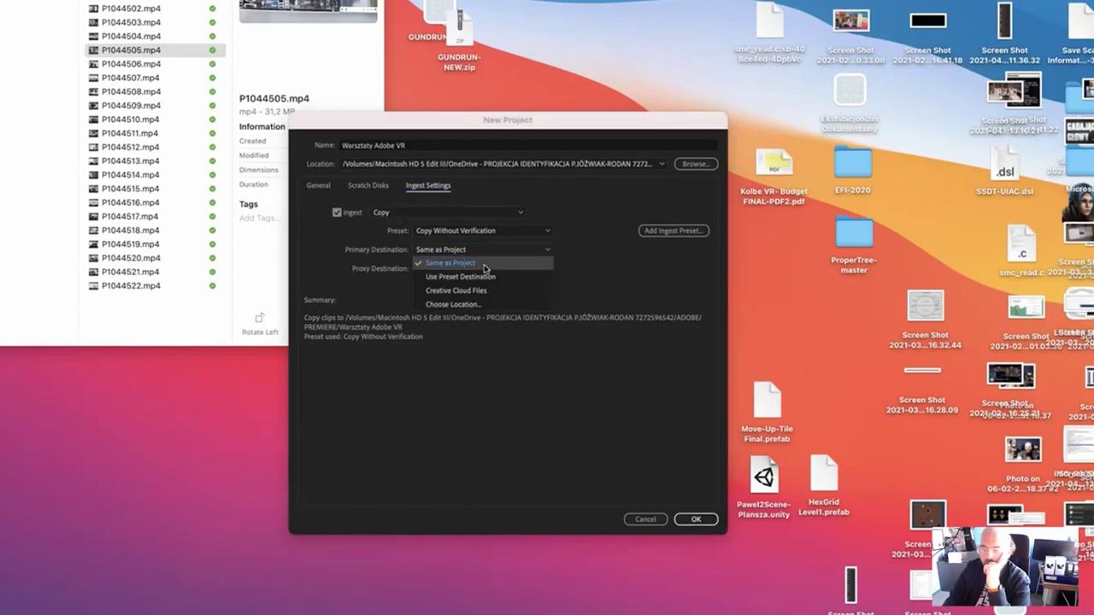
{"action": "left_click", "coordinate": [490, 306]}
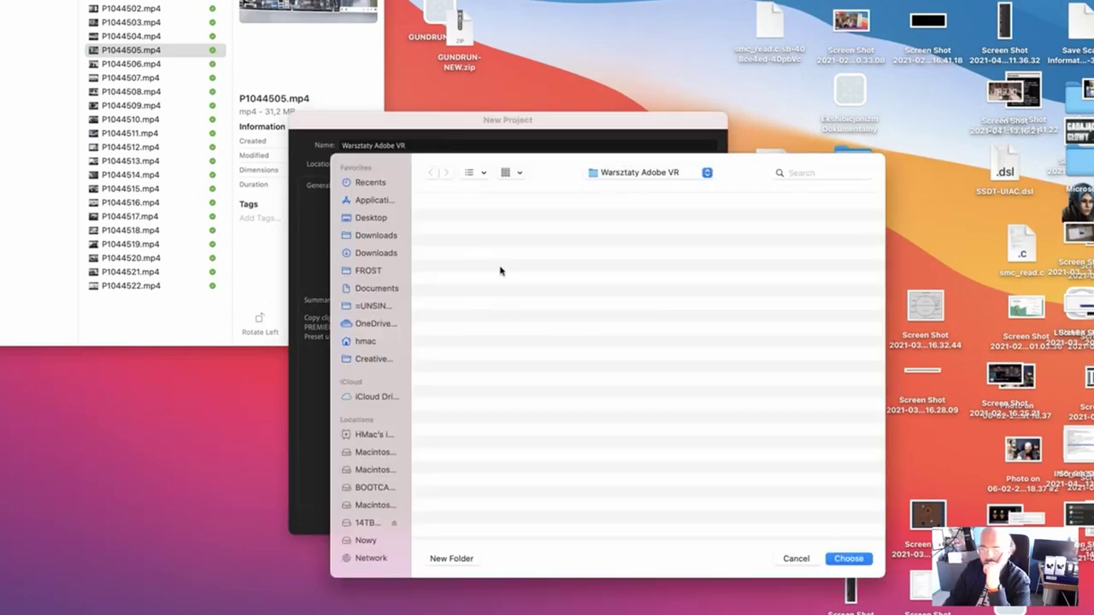
Create a 'Material karty' folder on the 14TB DO ODZYSKU drive and choose it as primary destination
{"action": "left_click", "coordinate": [385, 256]}
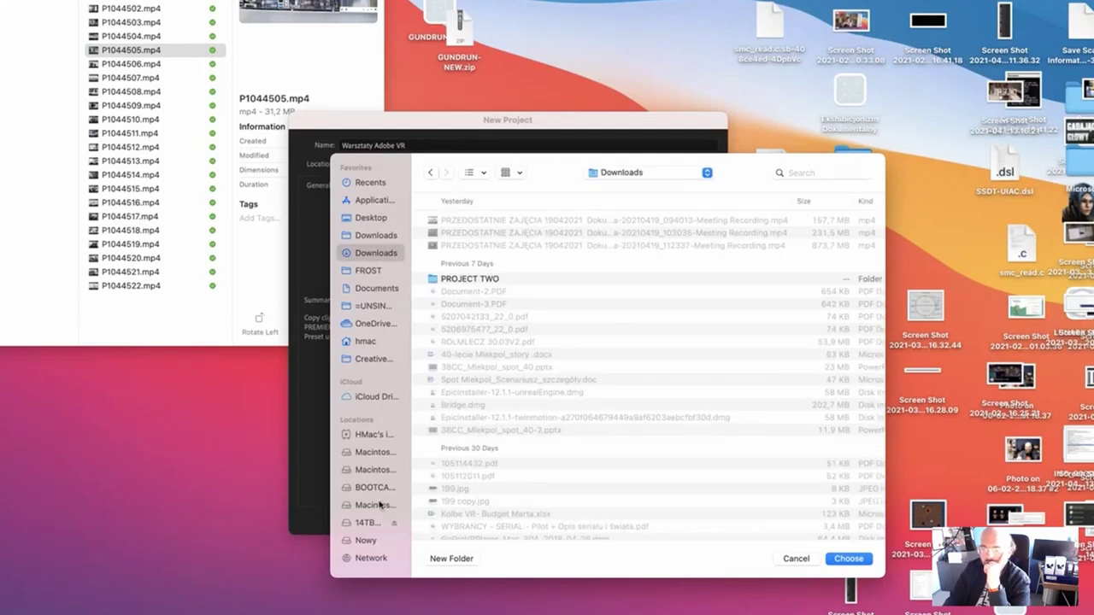
{"action": "left_click", "coordinate": [364, 540]}
{"action": "left_click", "coordinate": [367, 522]}
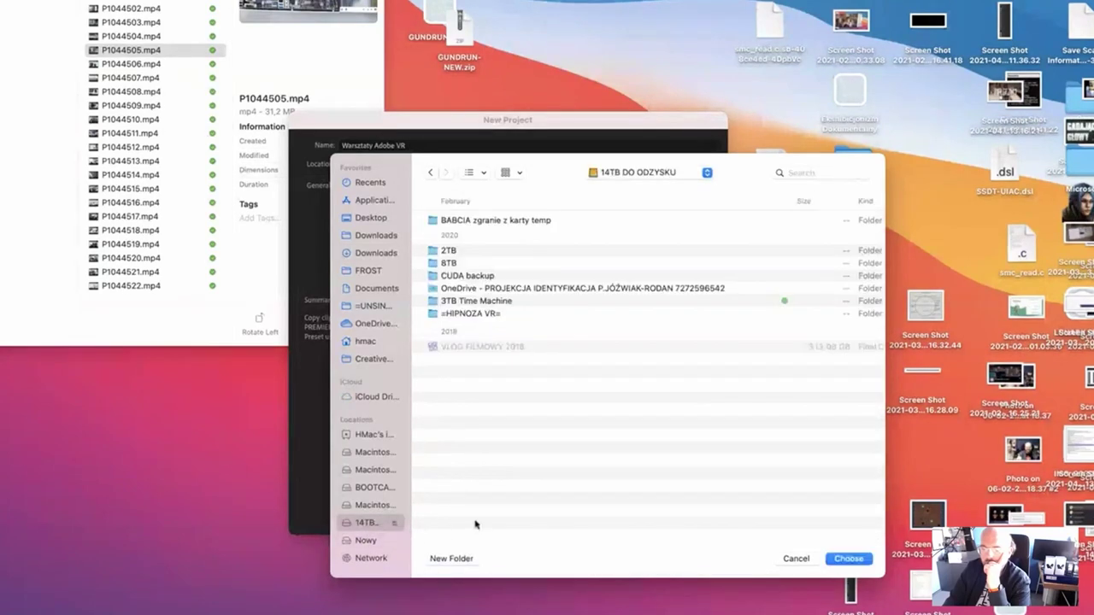
{"action": "left_click", "coordinate": [451, 558]}
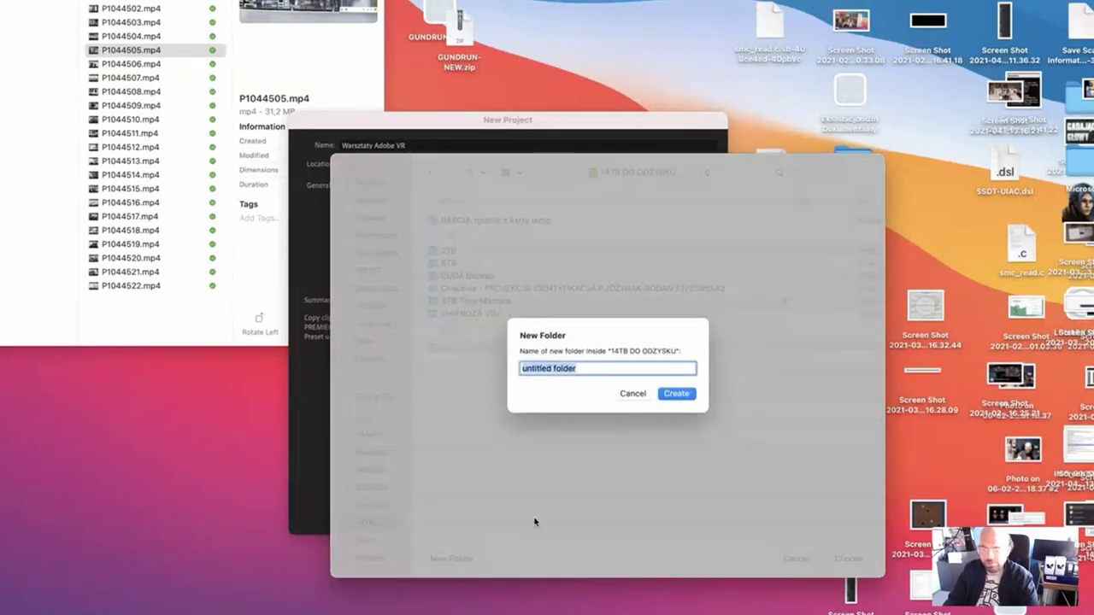
{"action": "type", "text": "Material karty"}
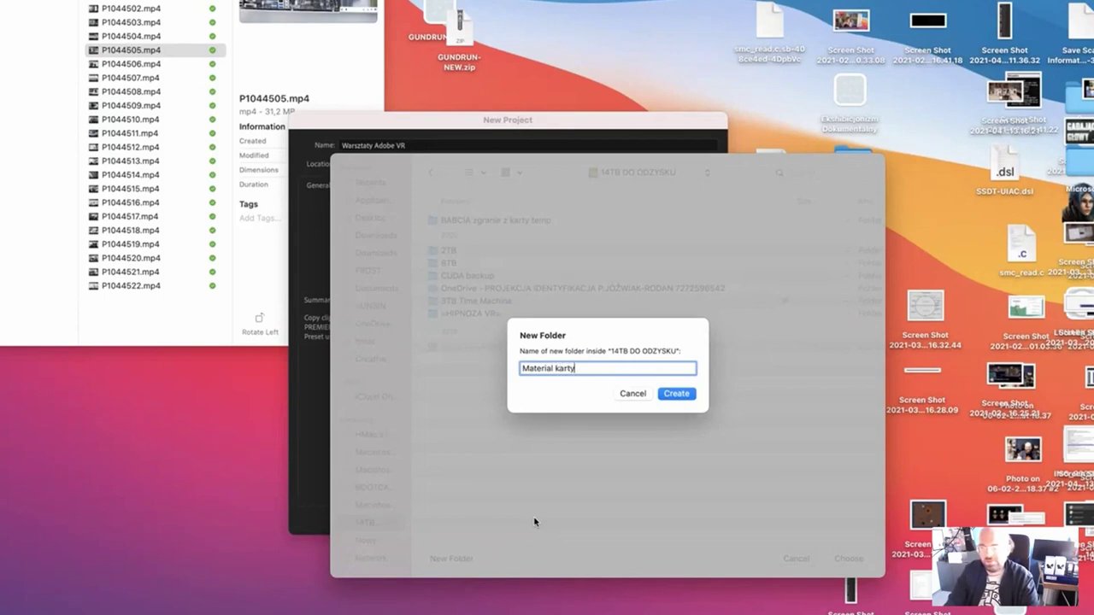
{"action": "key", "text": "Return"}
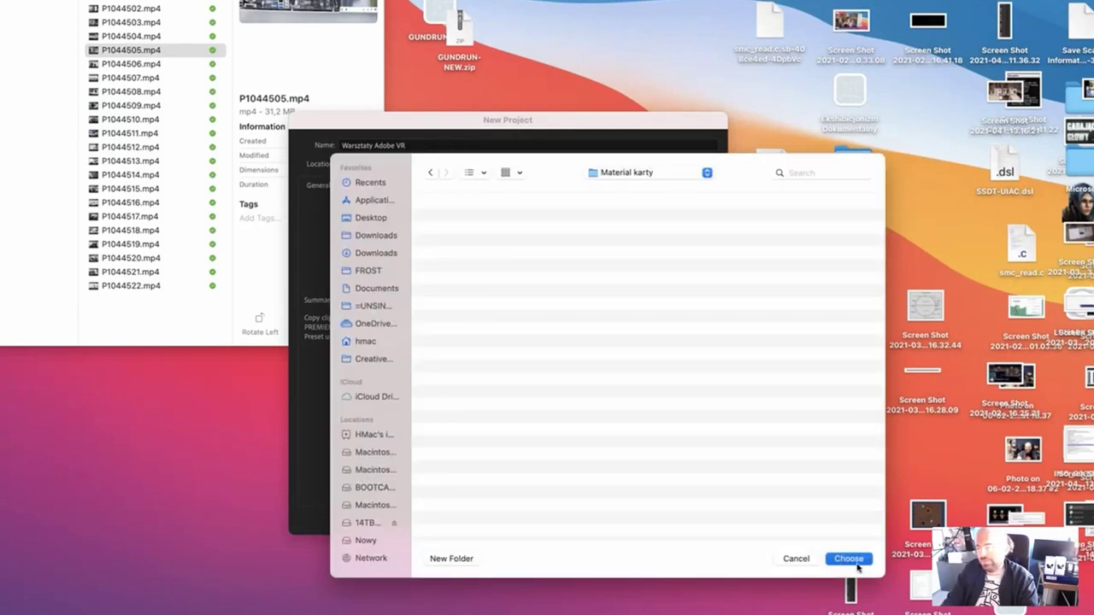
{"action": "left_click", "coordinate": [854, 560]}
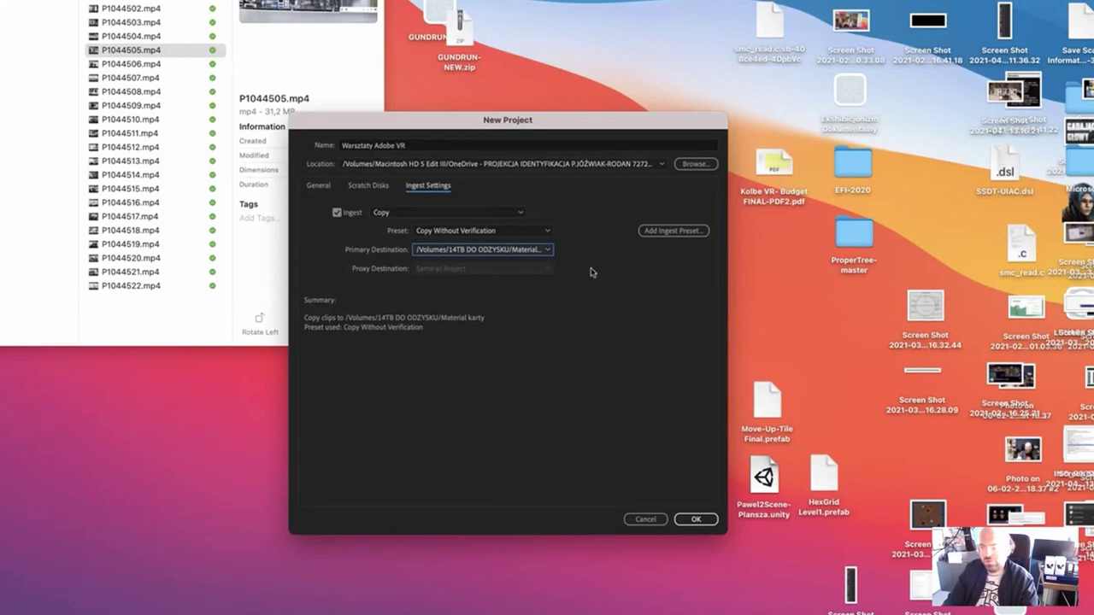
Check clip P1044505's details, then return to the New Project dialog and reopen the Ingest modes list
{"action": "left_click", "coordinate": [130, 154]}
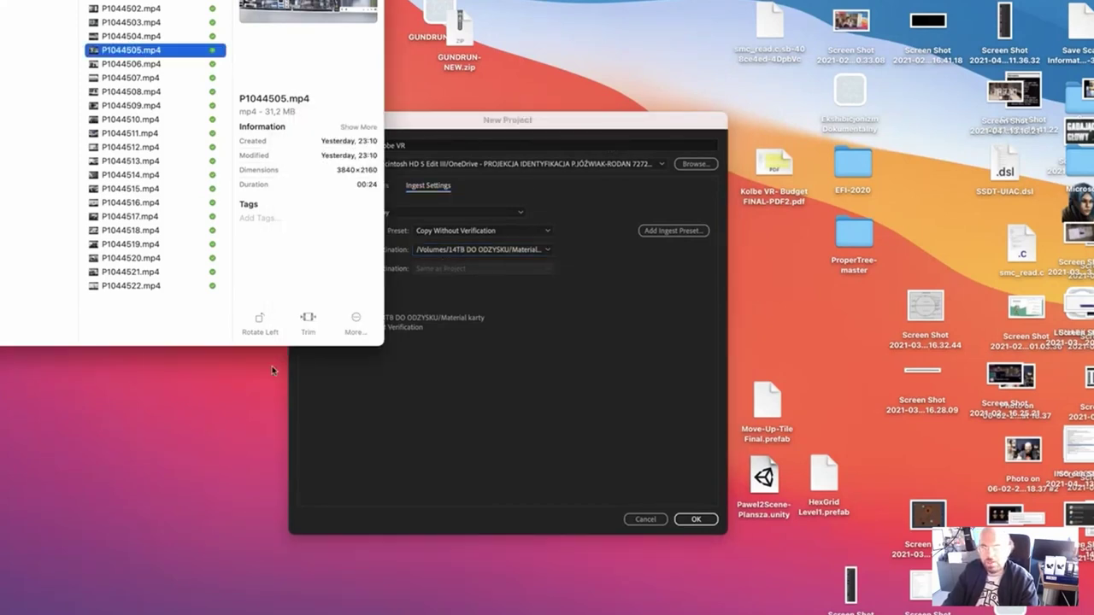
{"action": "left_click", "coordinate": [543, 414]}
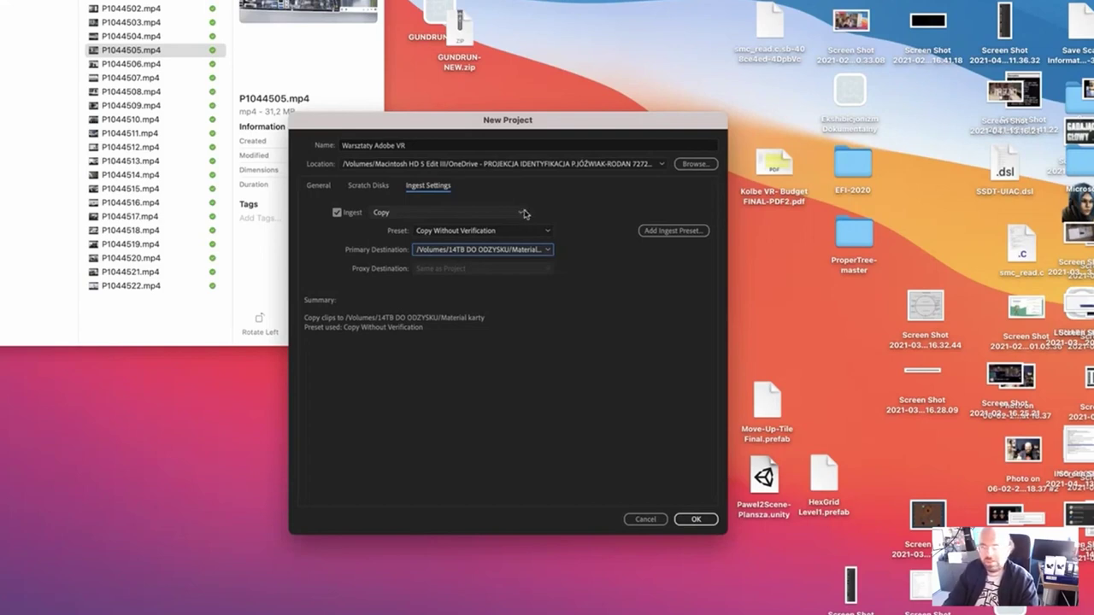
{"action": "left_click", "coordinate": [525, 213]}
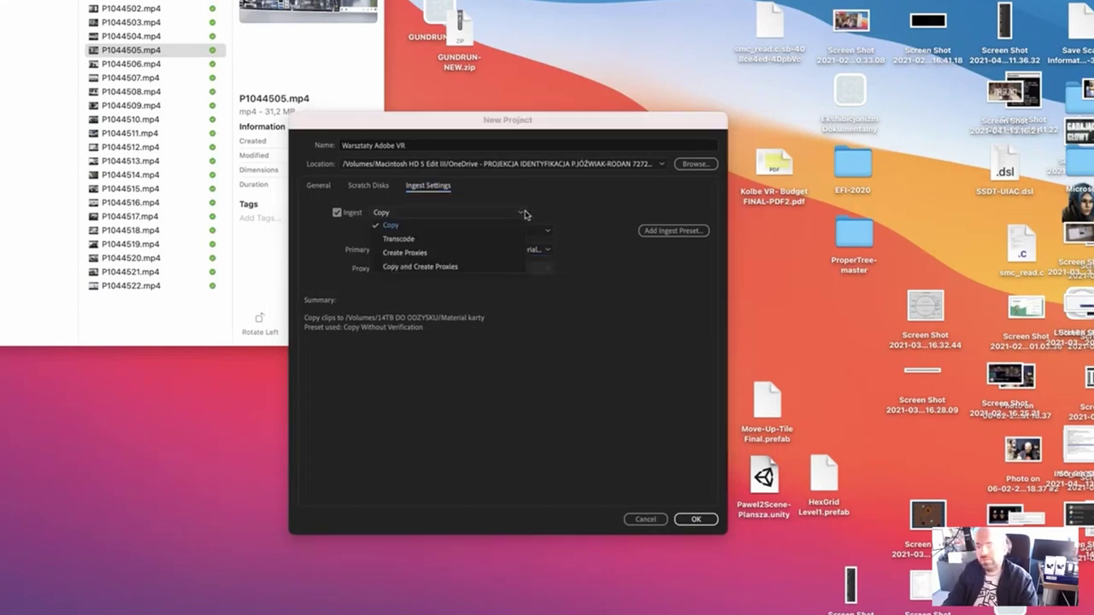
{"action": "left_click", "coordinate": [524, 214]}
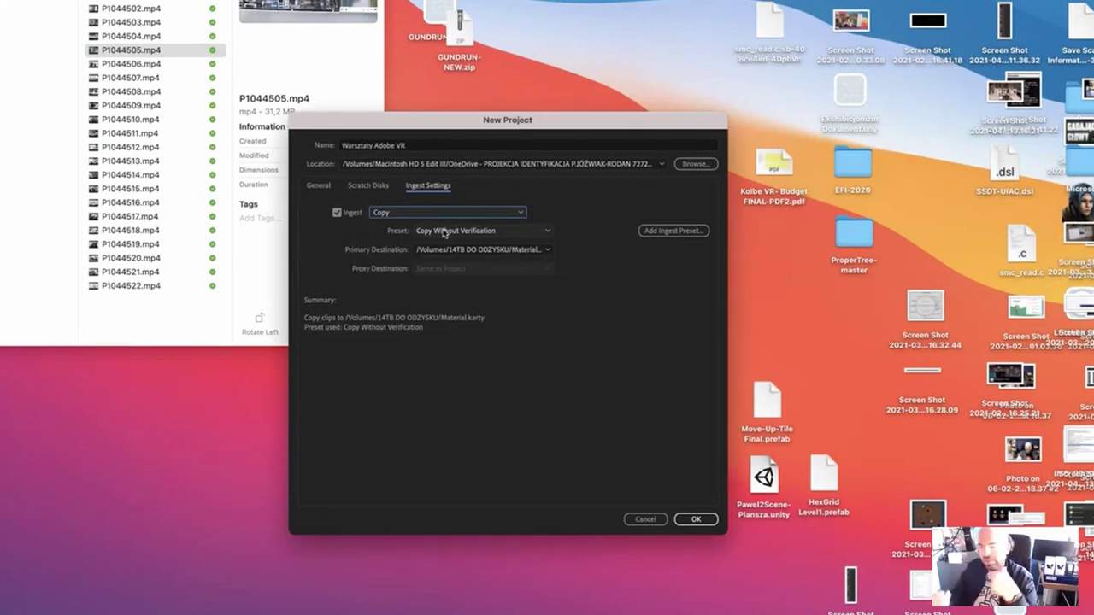
{"action": "left_click", "coordinate": [461, 219]}
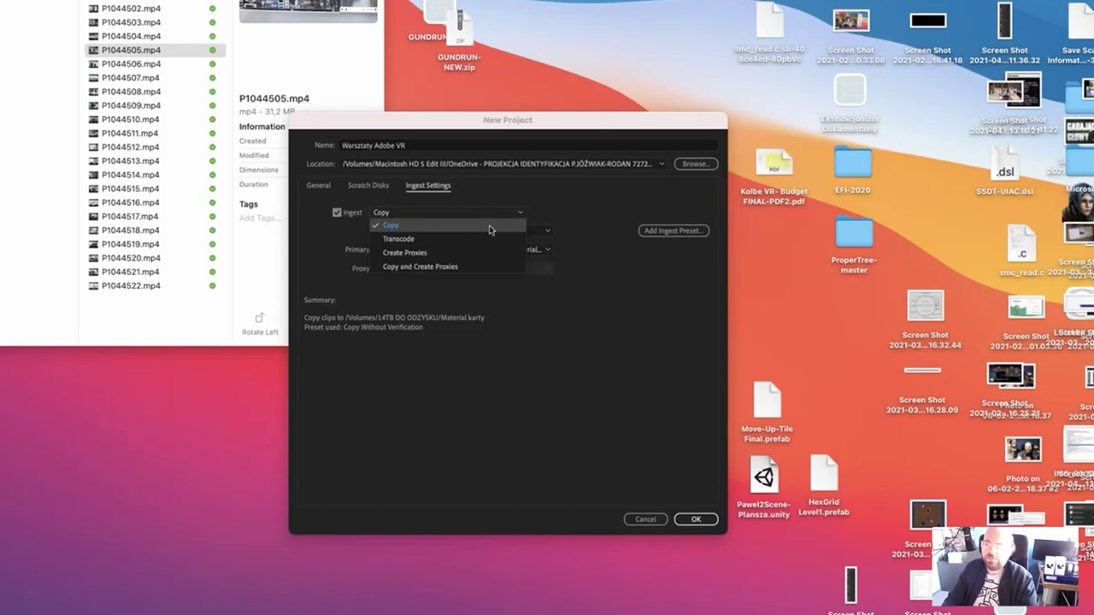
Switch ingest to Transcode and compare the H.264 High Bitrate and Apple ProRes 422 presets
{"action": "left_click", "coordinate": [489, 240]}
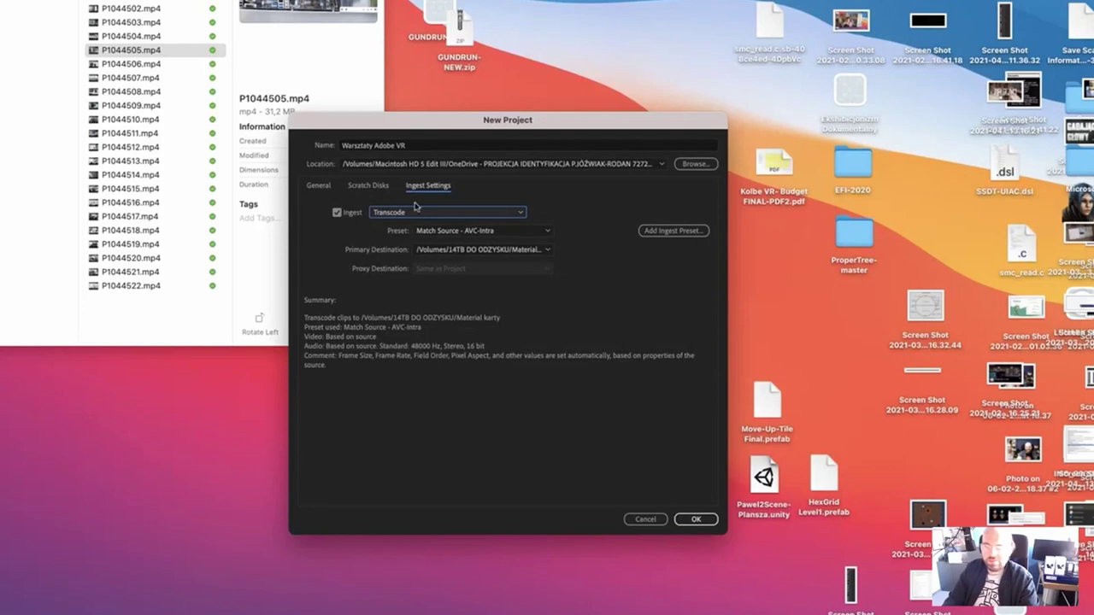
{"action": "left_click", "coordinate": [527, 232]}
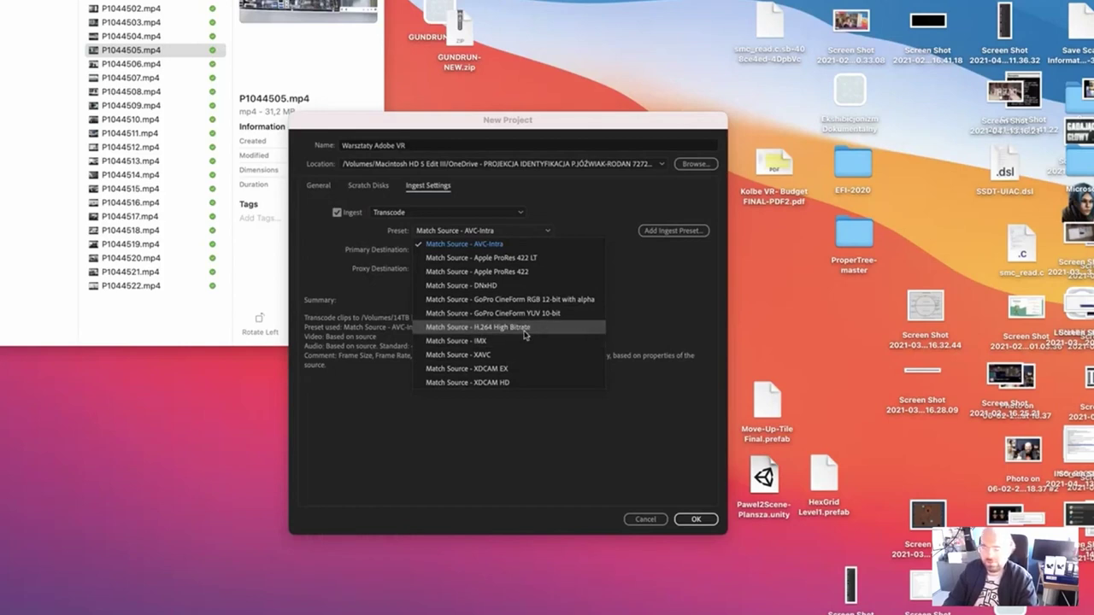
{"action": "left_click", "coordinate": [524, 333]}
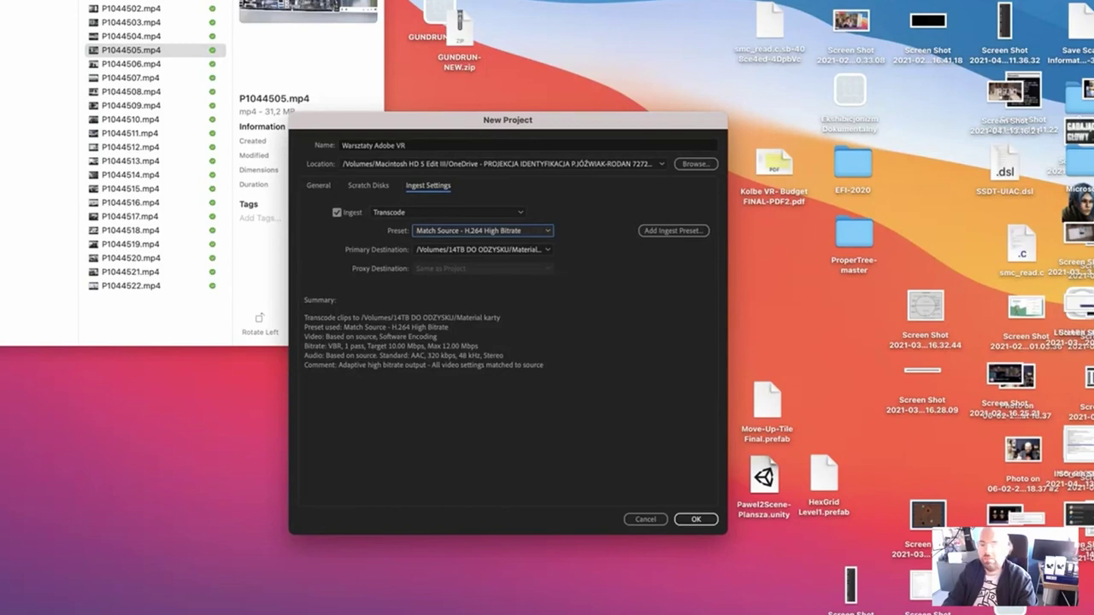
{"action": "left_click", "coordinate": [547, 231]}
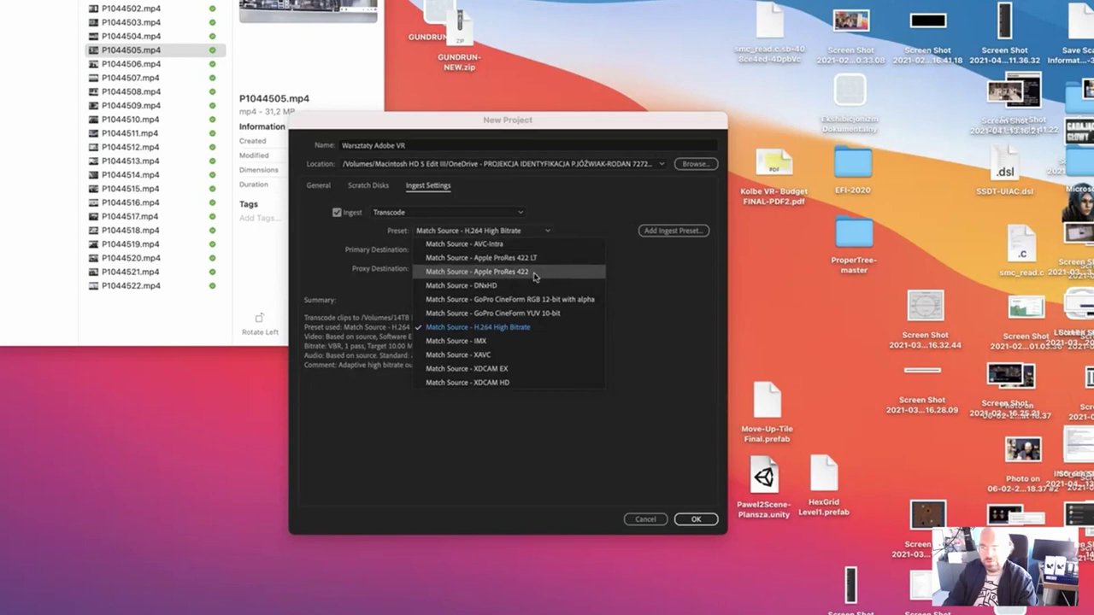
{"action": "left_click", "coordinate": [541, 273]}
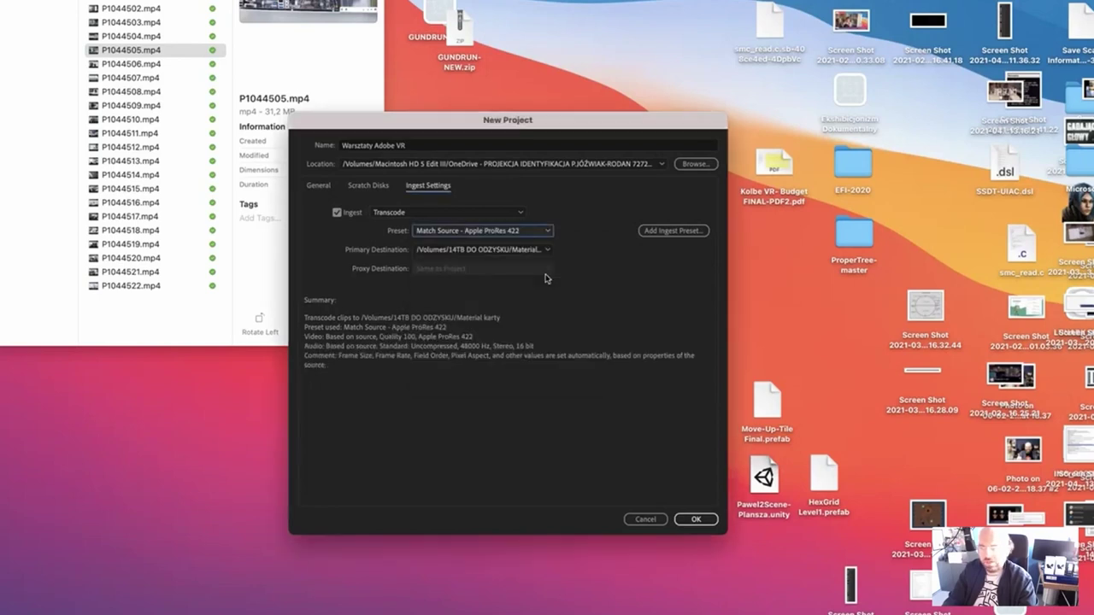
{"action": "left_click", "coordinate": [545, 232]}
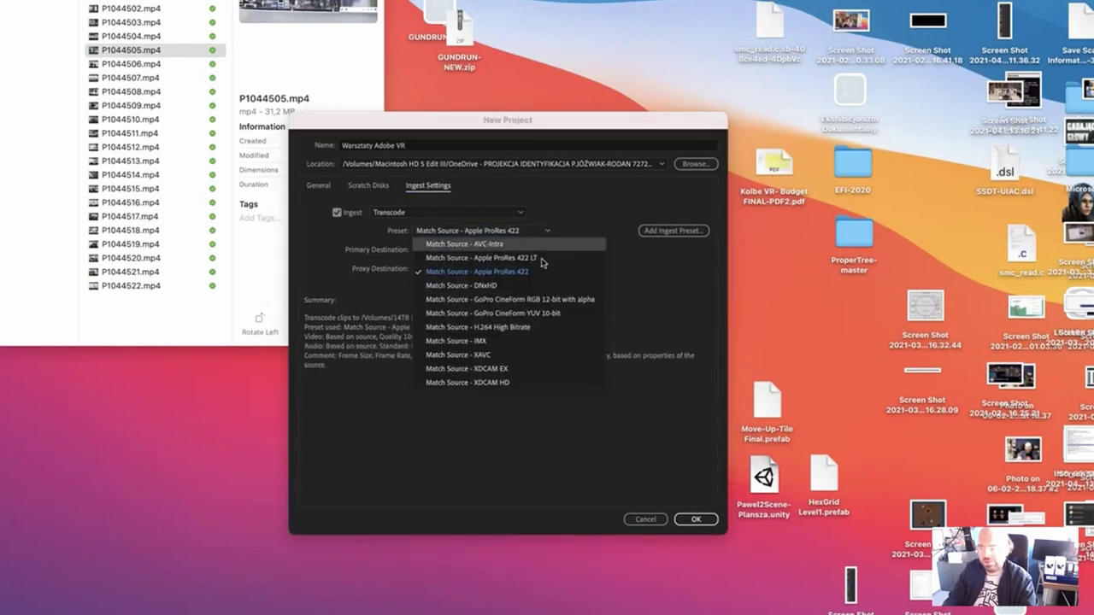
{"action": "left_click", "coordinate": [535, 329]}
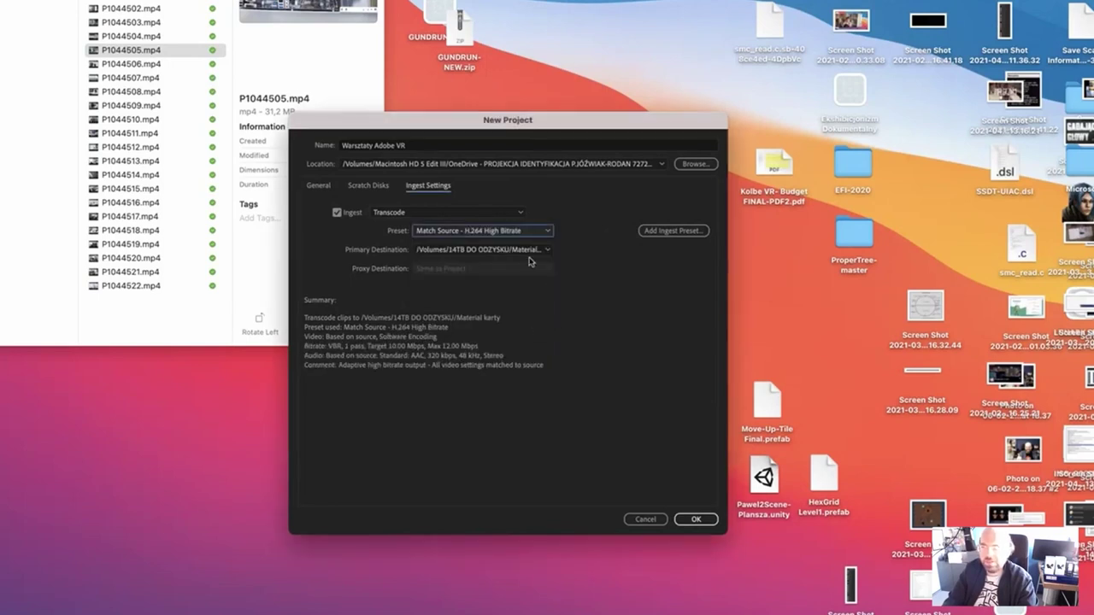
Briefly switch the ingest mode to Create Proxies, then return it to Transcode
{"action": "left_click", "coordinate": [438, 217]}
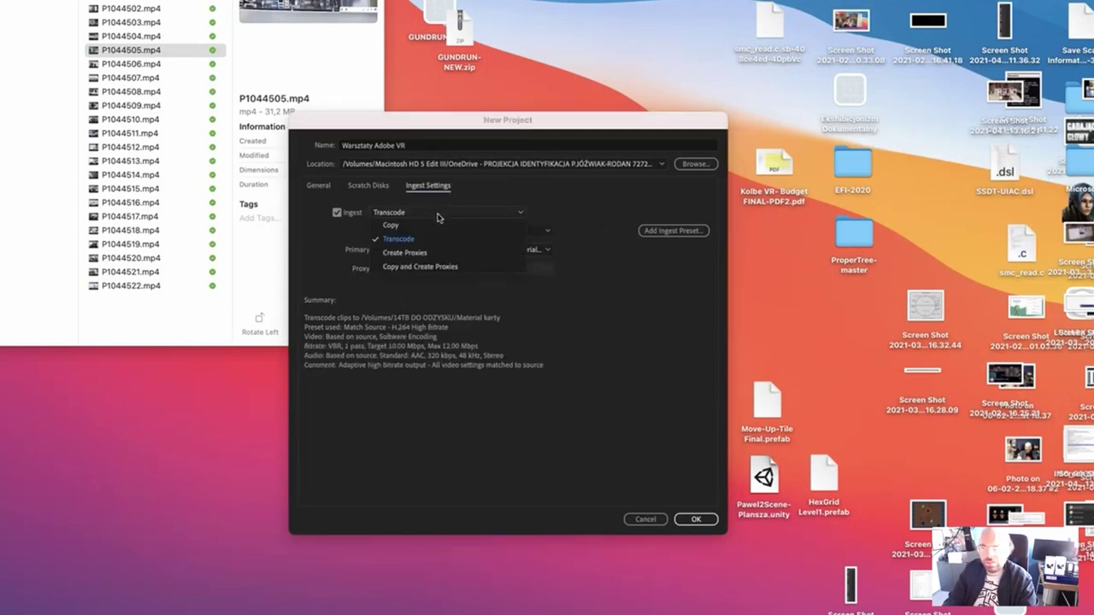
{"action": "left_click", "coordinate": [456, 217]}
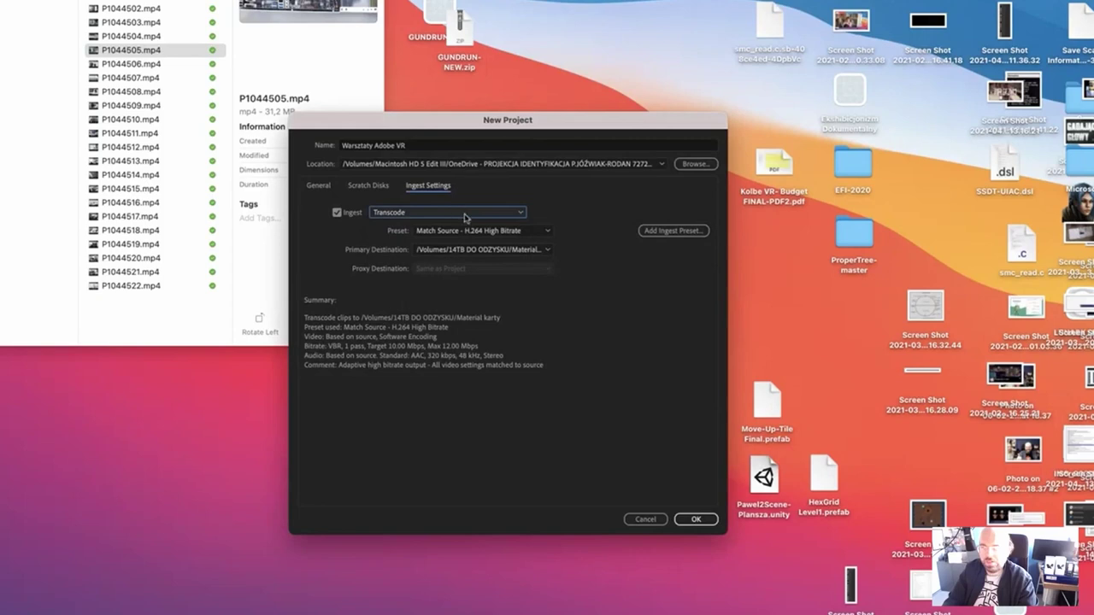
{"action": "left_click", "coordinate": [523, 231]}
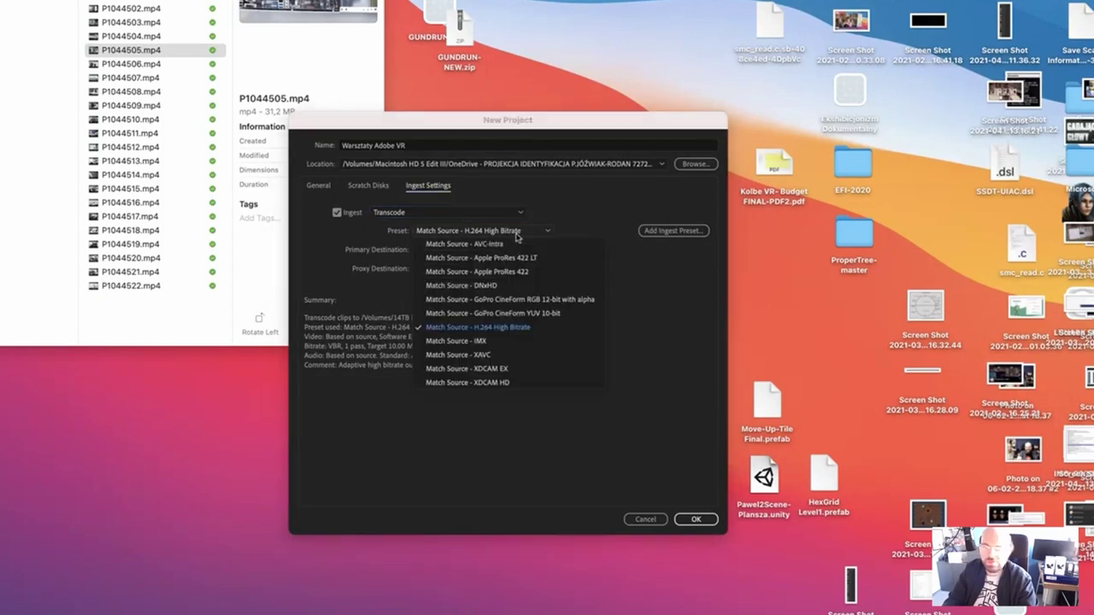
{"action": "left_click", "coordinate": [480, 212]}
{"action": "left_click", "coordinate": [480, 212]}
{"action": "left_click", "coordinate": [461, 252]}
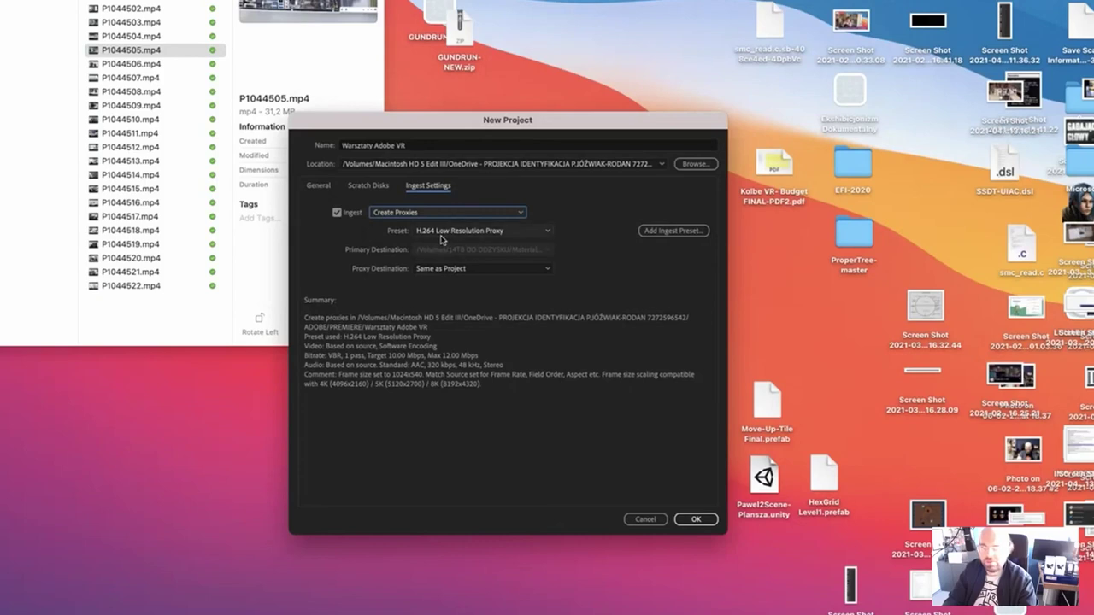
{"action": "left_click", "coordinate": [481, 214]}
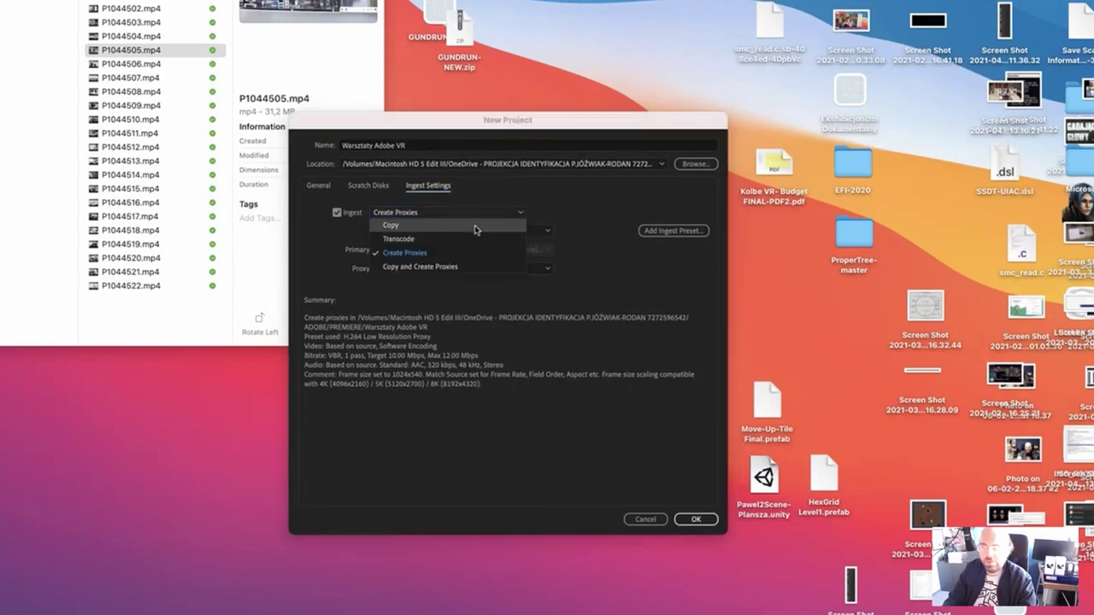
{"action": "left_click", "coordinate": [484, 233]}
Reselect the Match Source - H.264 High Bitrate preset, keeping ingest on Transcode
{"action": "left_click", "coordinate": [484, 233]}
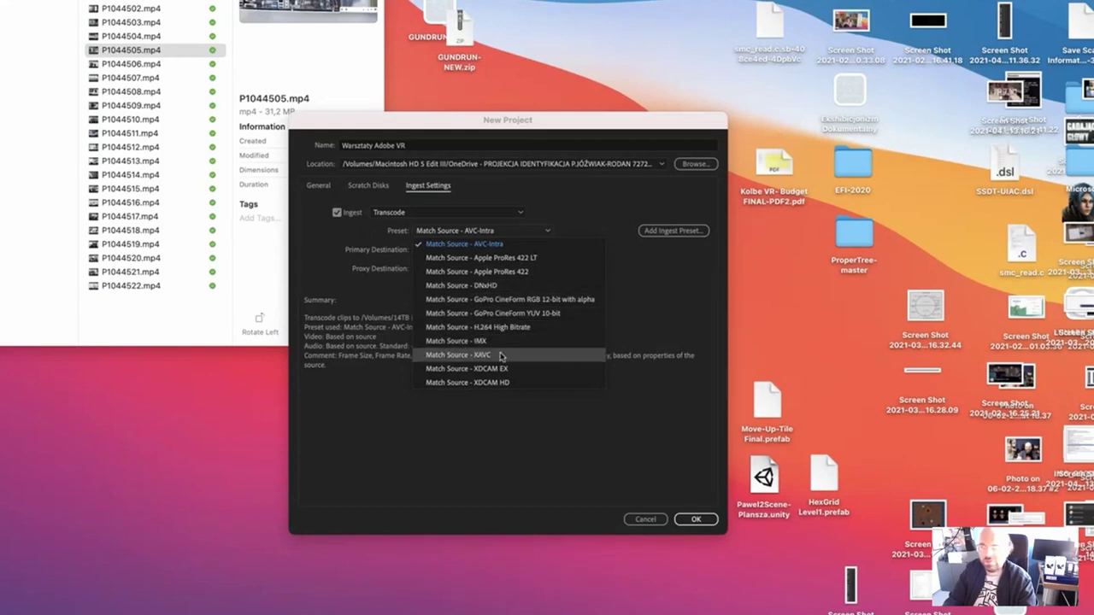
{"action": "left_click", "coordinate": [521, 327]}
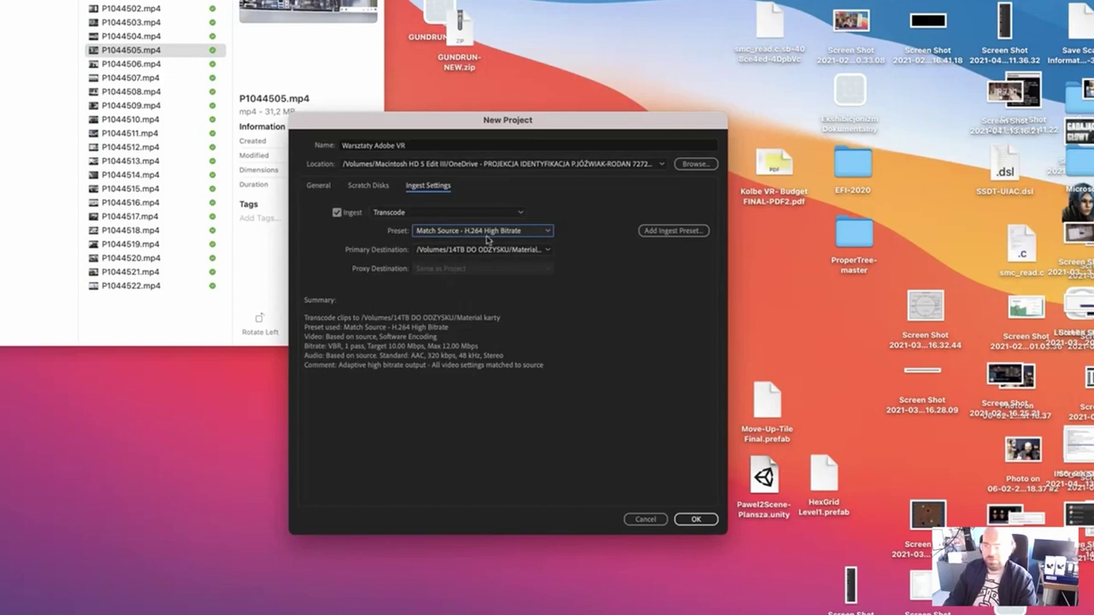
{"action": "left_click", "coordinate": [504, 232]}
{"action": "left_click", "coordinate": [510, 234]}
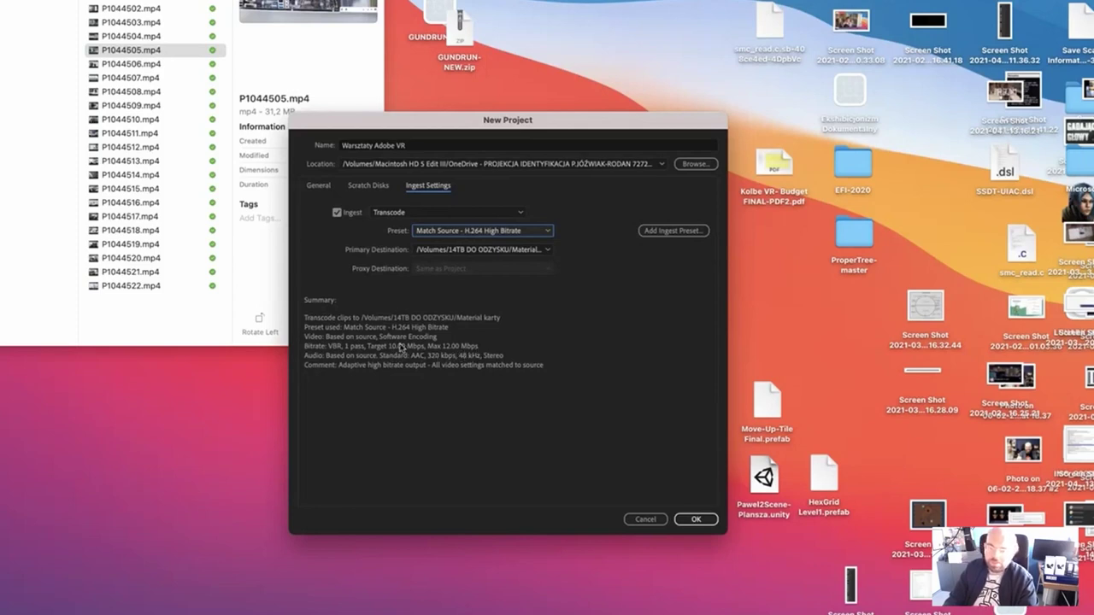
{"action": "left_click", "coordinate": [530, 237]}
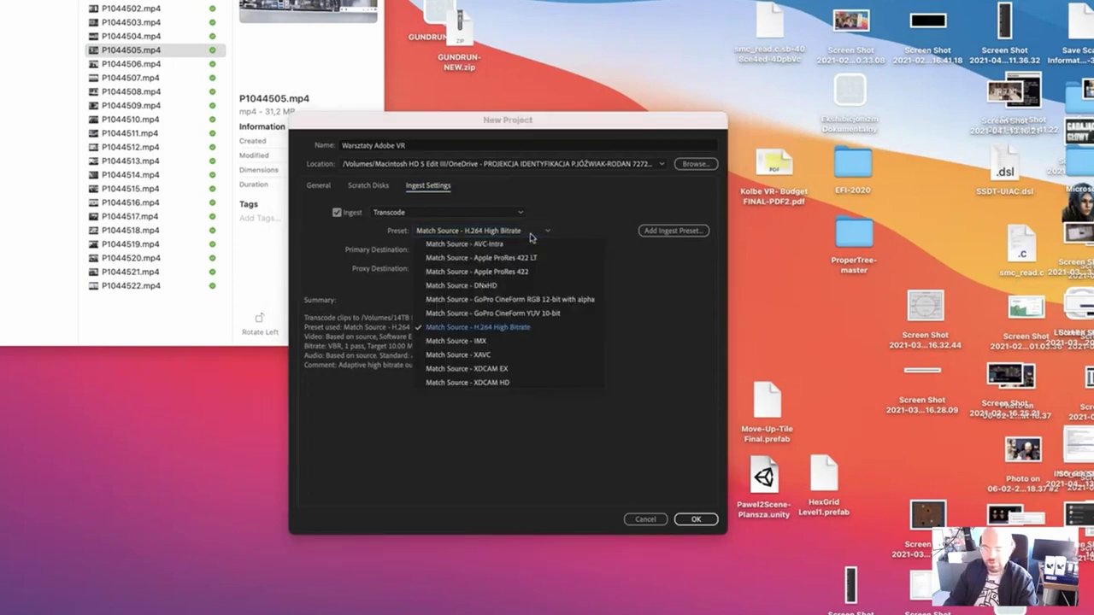
{"action": "left_click", "coordinate": [537, 234]}
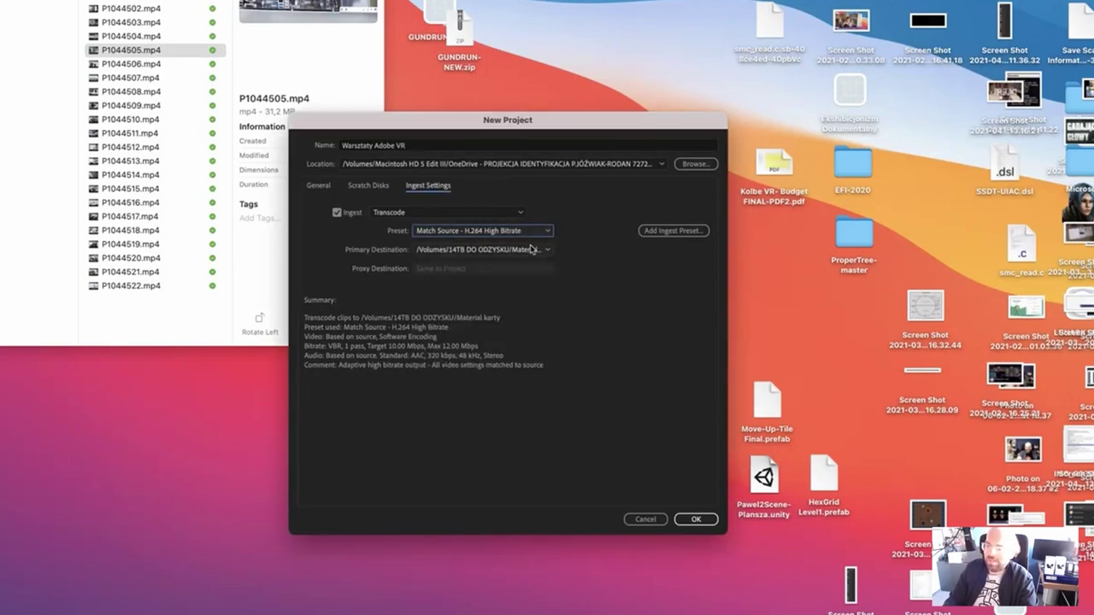
{"action": "left_click", "coordinate": [481, 216]}
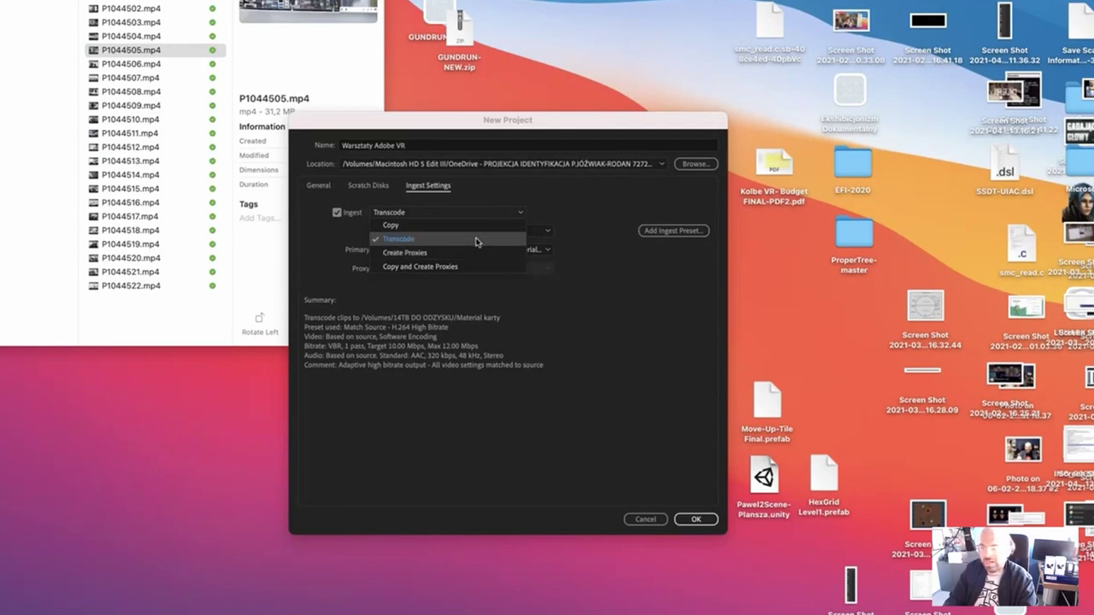
{"action": "left_click", "coordinate": [477, 240]}
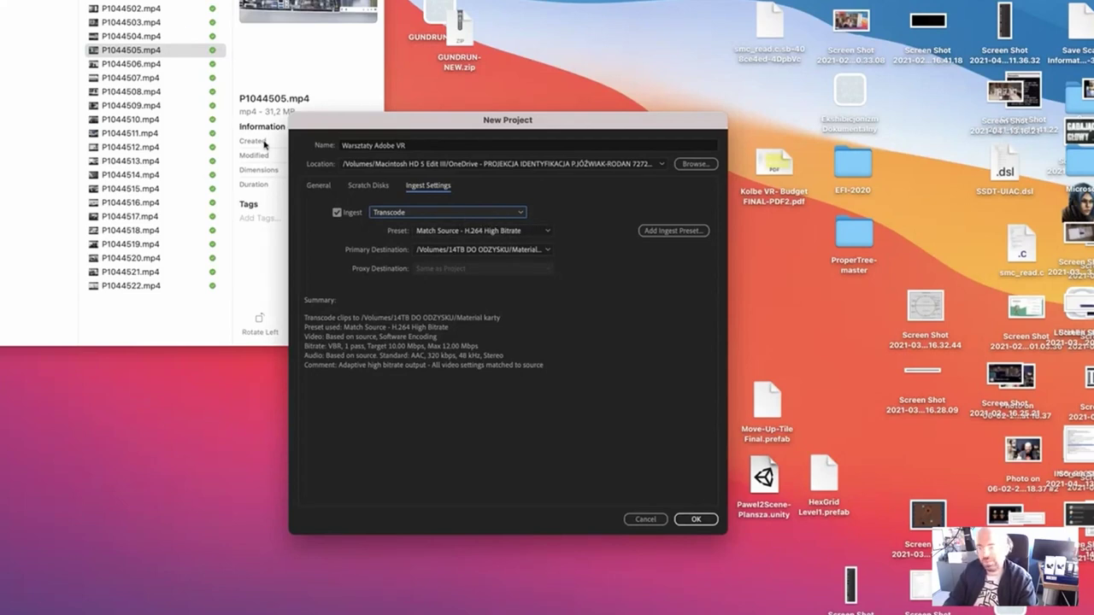
{"action": "left_click", "coordinate": [462, 232]}
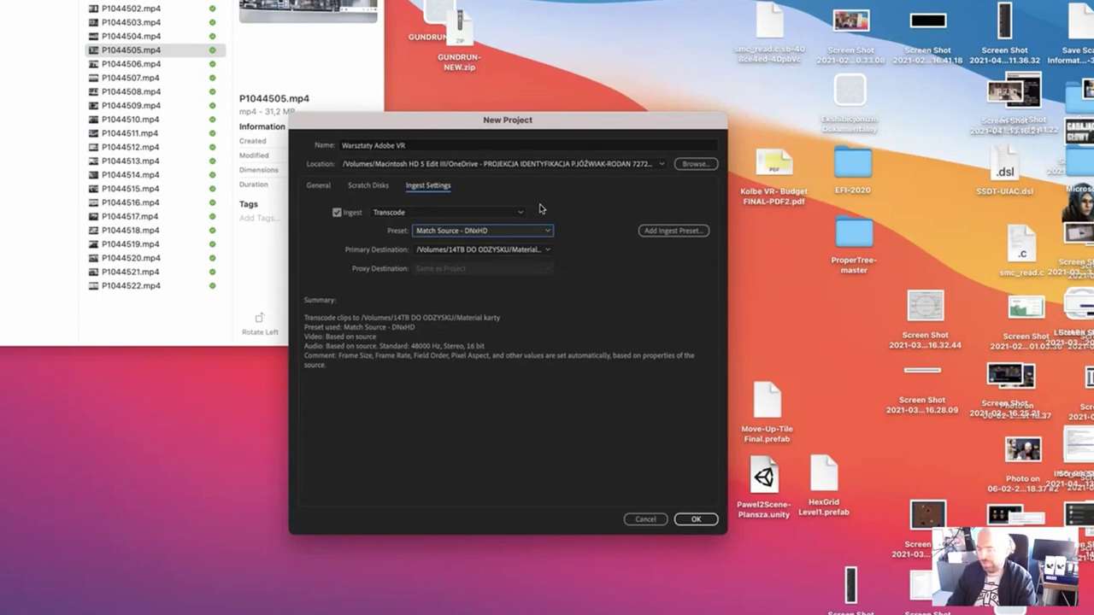
Try the Apple ProRes 422 transcode preset, then go back to Match Source - DNxHD
{"action": "left_click", "coordinate": [488, 235]}
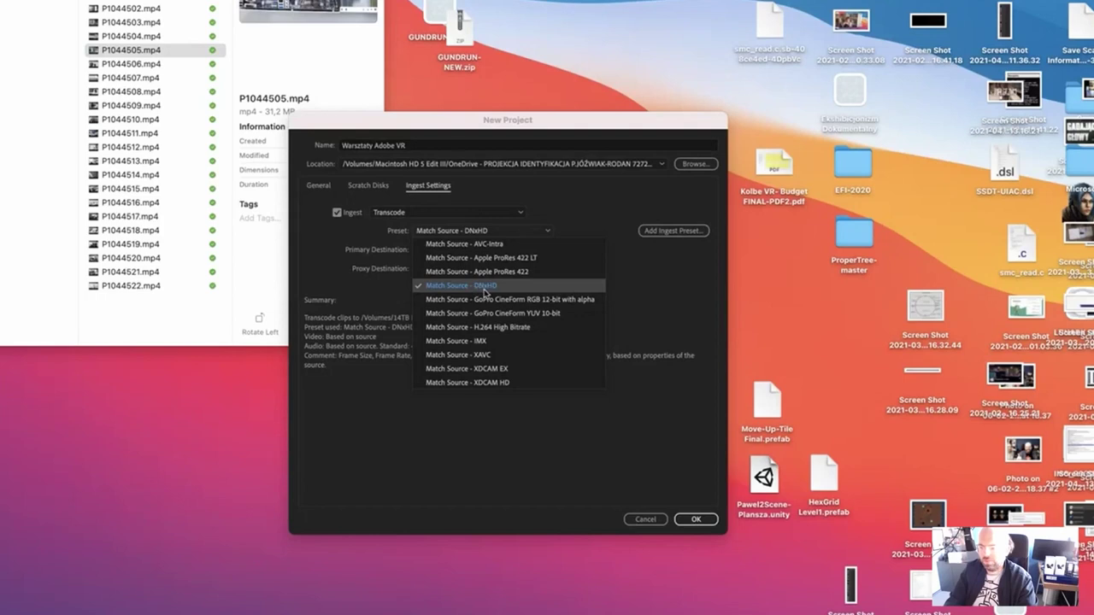
{"action": "left_click", "coordinate": [491, 291]}
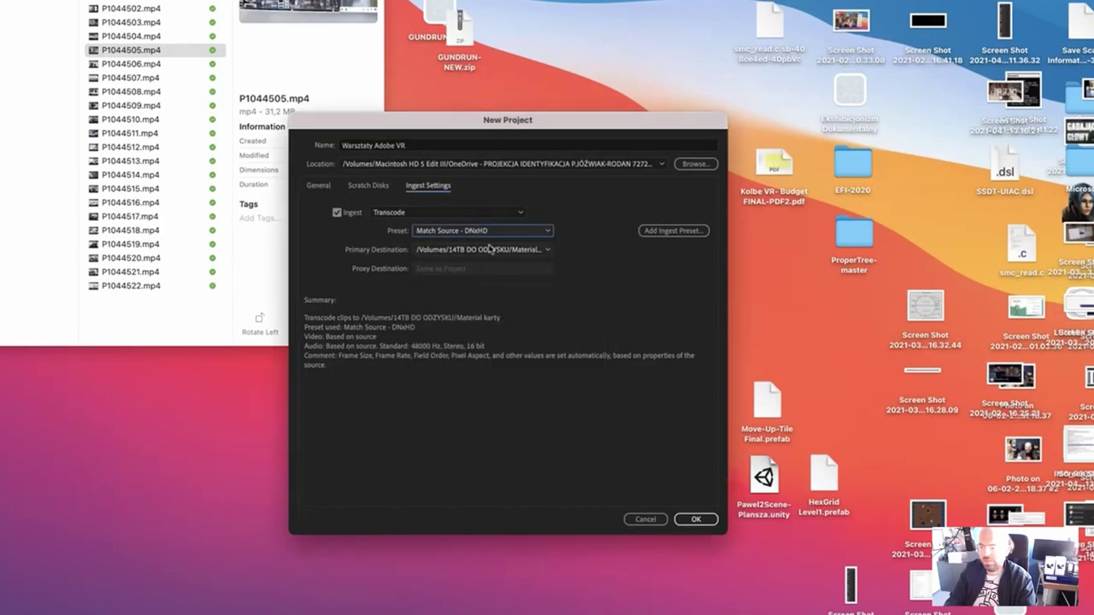
{"action": "left_click", "coordinate": [491, 234]}
{"action": "left_click", "coordinate": [491, 272]}
{"action": "left_click", "coordinate": [485, 230]}
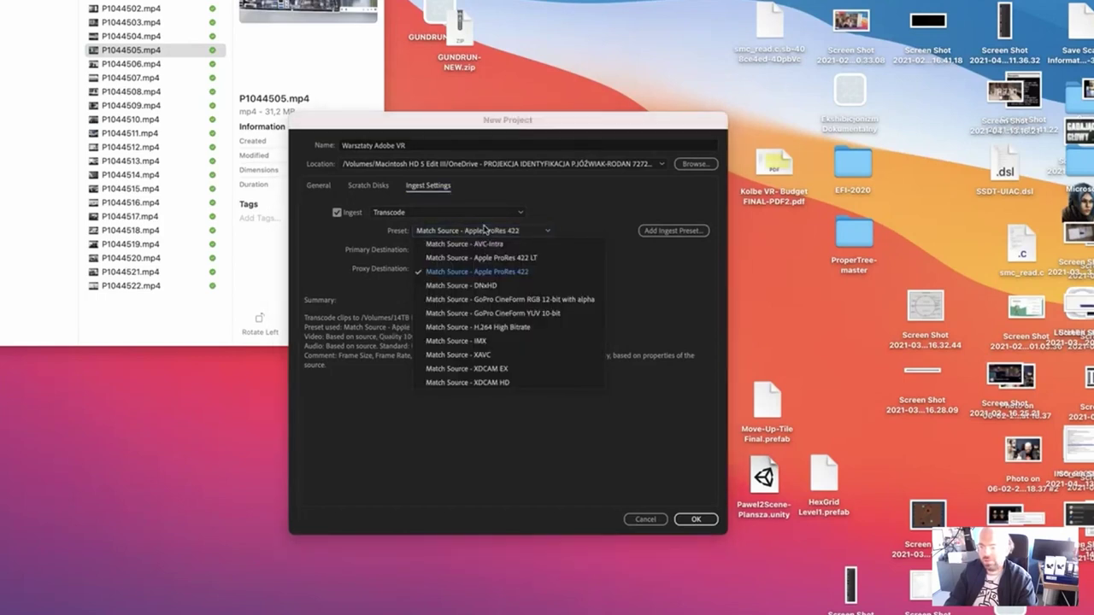
{"action": "left_click", "coordinate": [484, 287]}
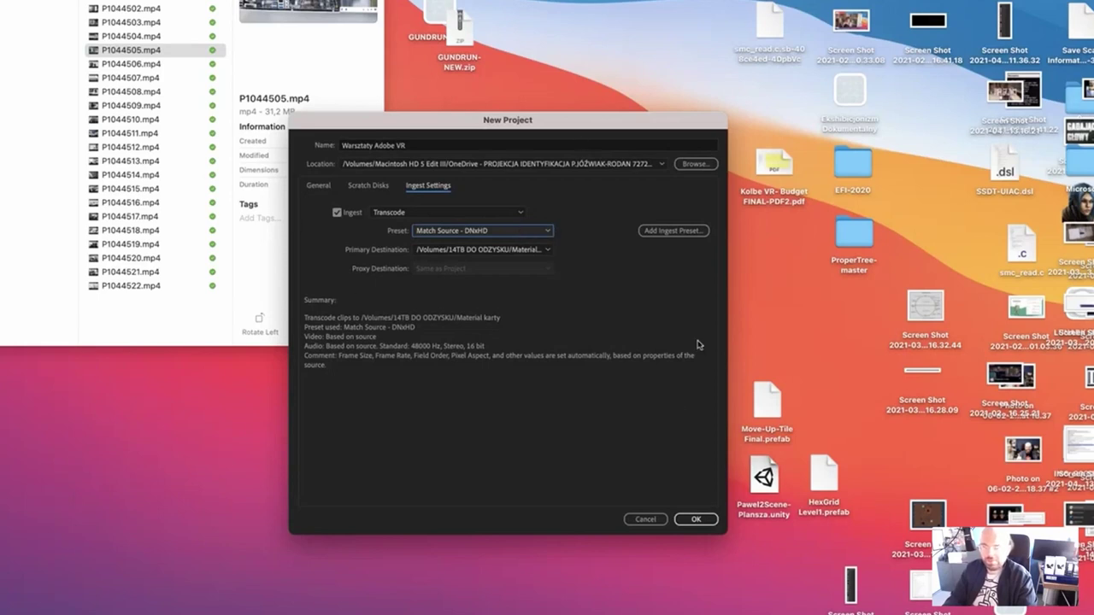
Set the transcode preset to Match Source - H.264 High Bitrate (10 Mbps, 320 kbps AAC)
{"action": "left_click", "coordinate": [516, 233]}
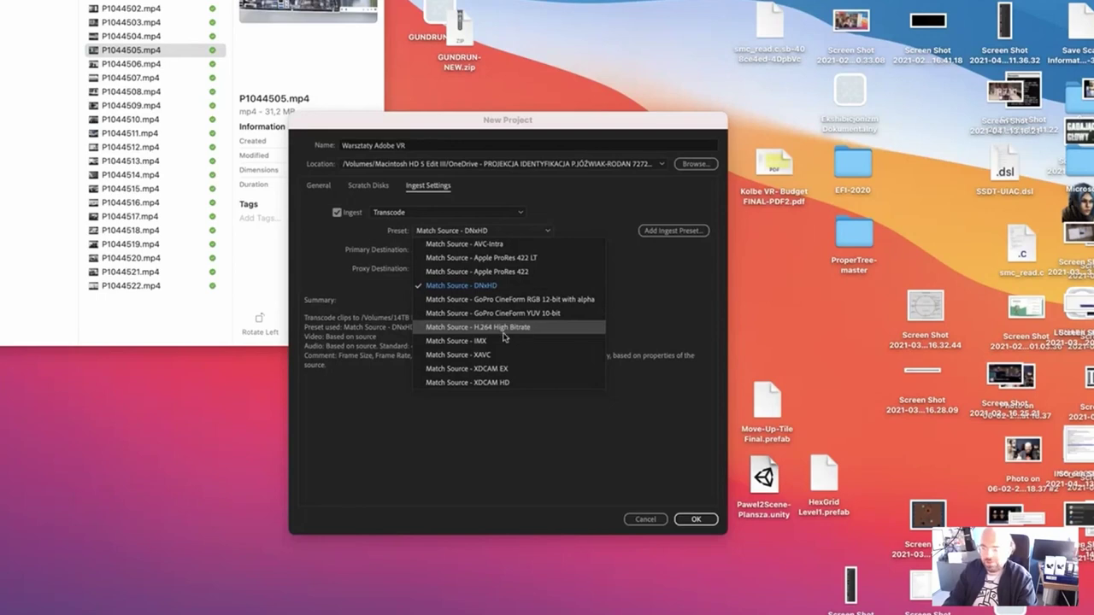
{"action": "left_click", "coordinate": [503, 334]}
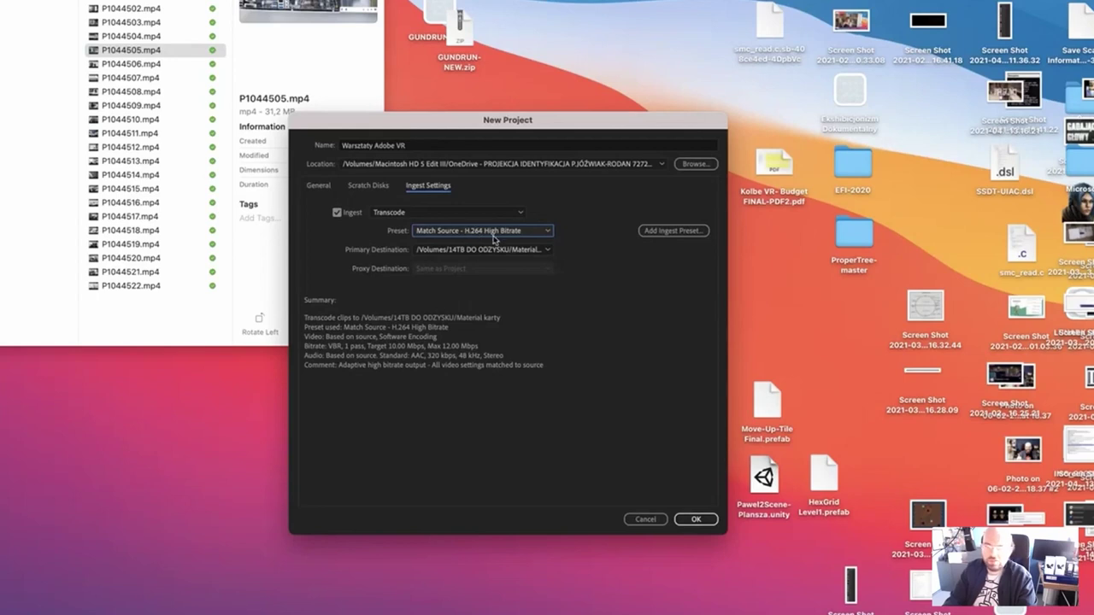
{"action": "left_click", "coordinate": [467, 236]}
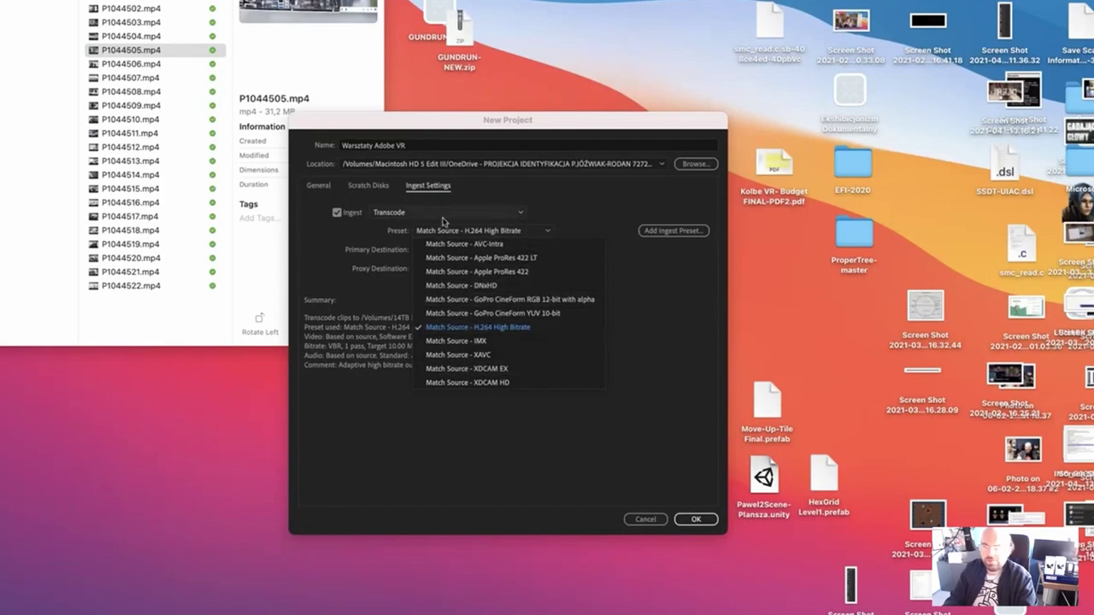
{"action": "left_click", "coordinate": [444, 213]}
{"action": "left_click", "coordinate": [444, 214]}
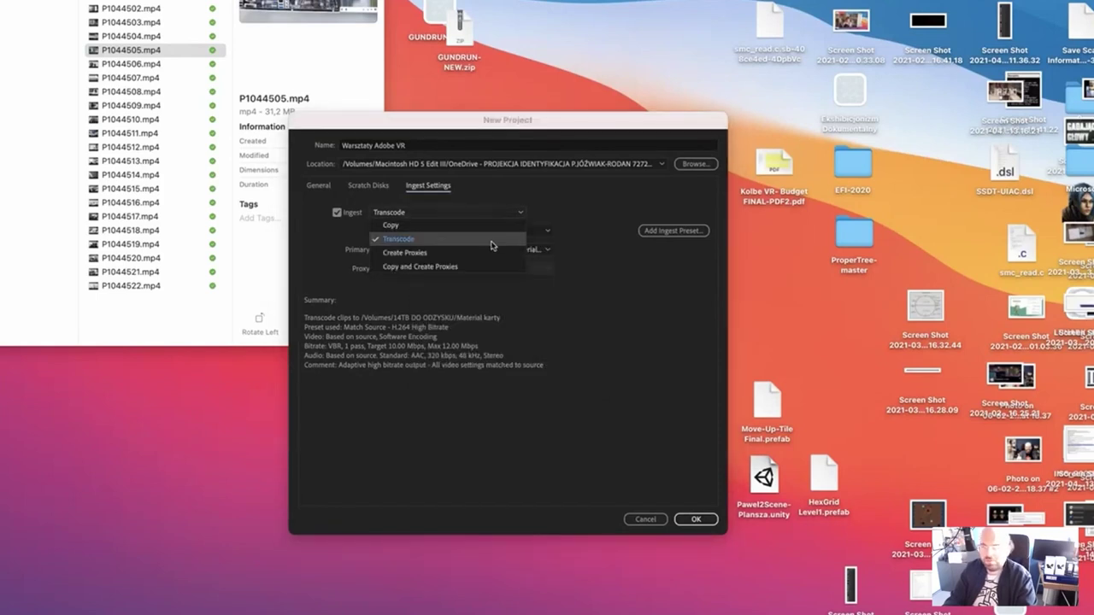
Switch ingest to Create Proxies using the H.264 High Resolution Proxy preset at 1536x790
{"action": "left_click", "coordinate": [491, 253]}
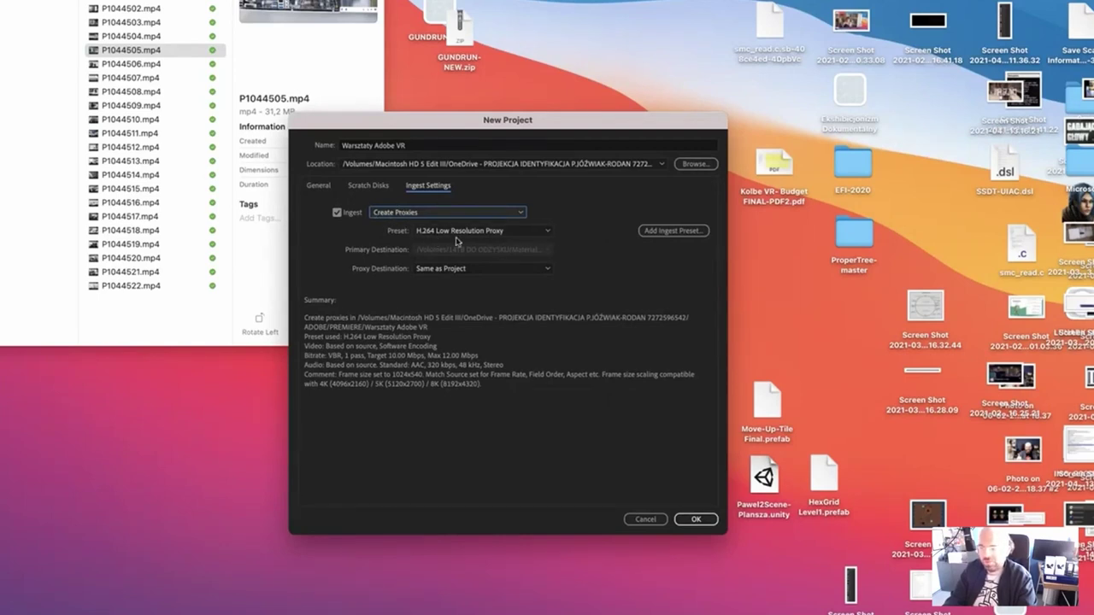
{"action": "left_click", "coordinate": [525, 233]}
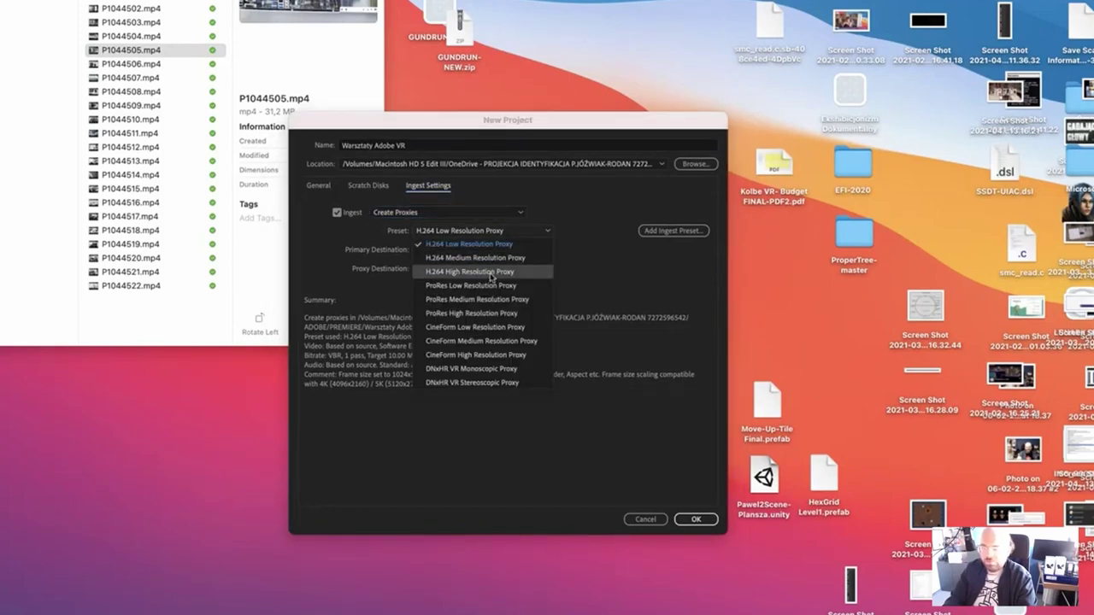
{"action": "left_click", "coordinate": [491, 273]}
{"action": "left_click", "coordinate": [470, 231]}
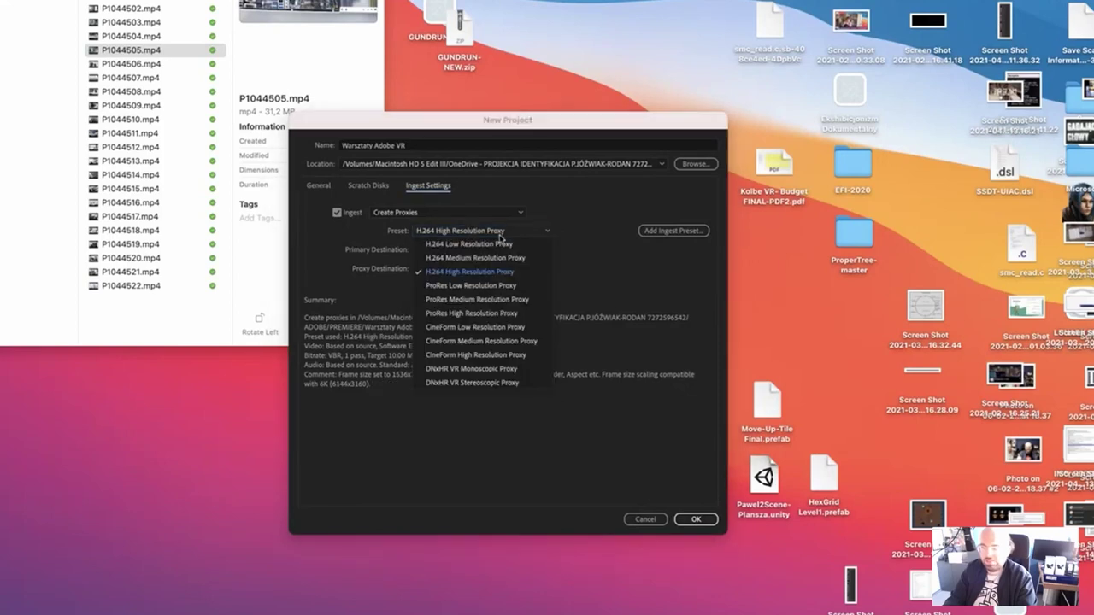
{"action": "left_click", "coordinate": [501, 238]}
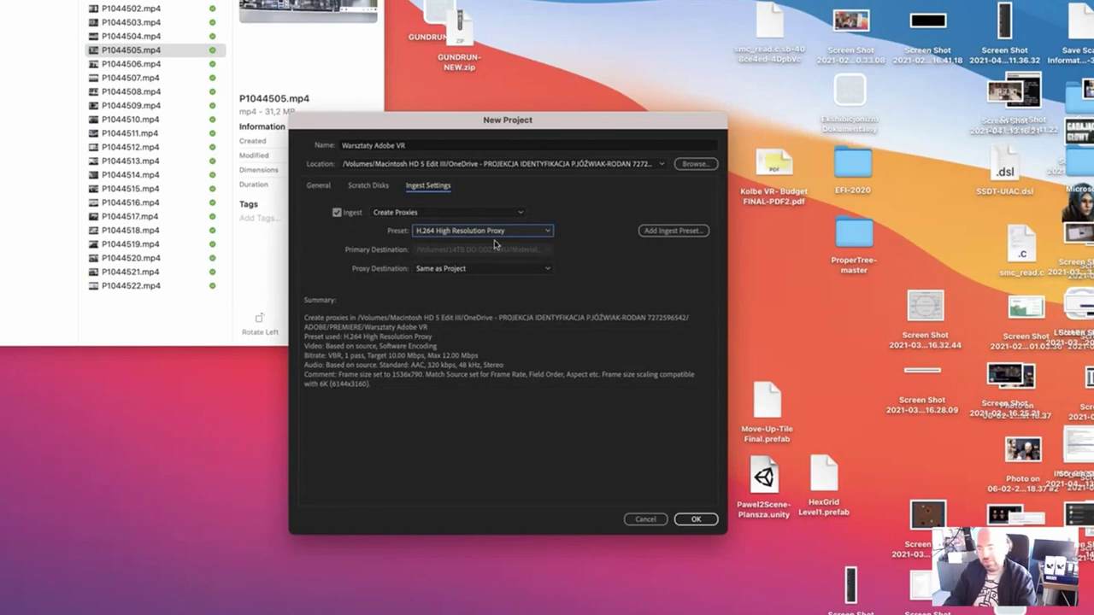
Switch ingest to Copy and Create Proxies, keeping Material karty as the copy destination
{"action": "left_click", "coordinate": [449, 216]}
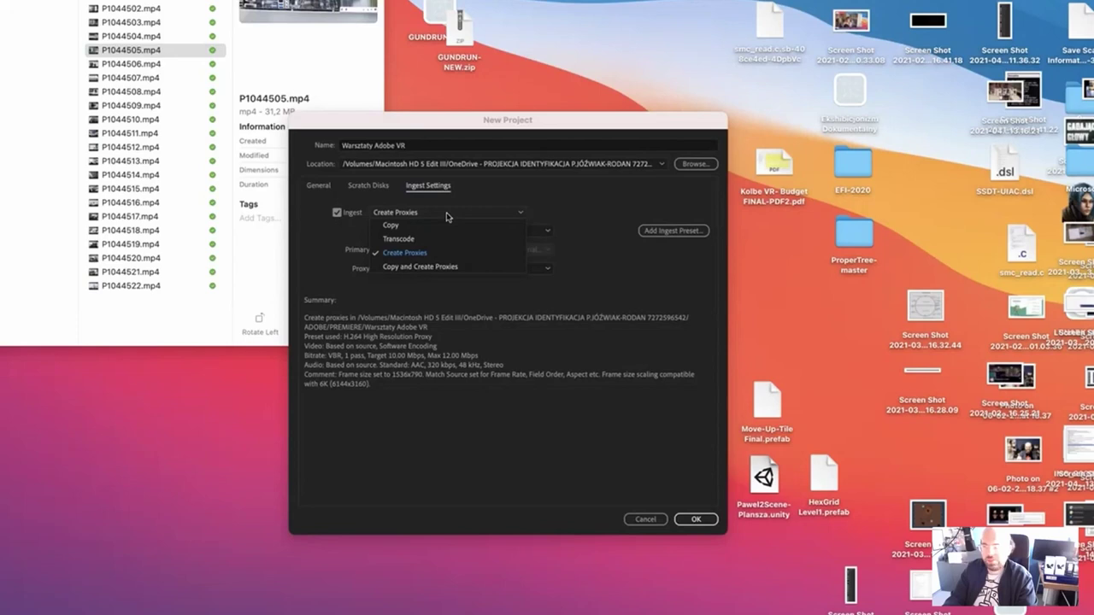
{"action": "left_click", "coordinate": [450, 267]}
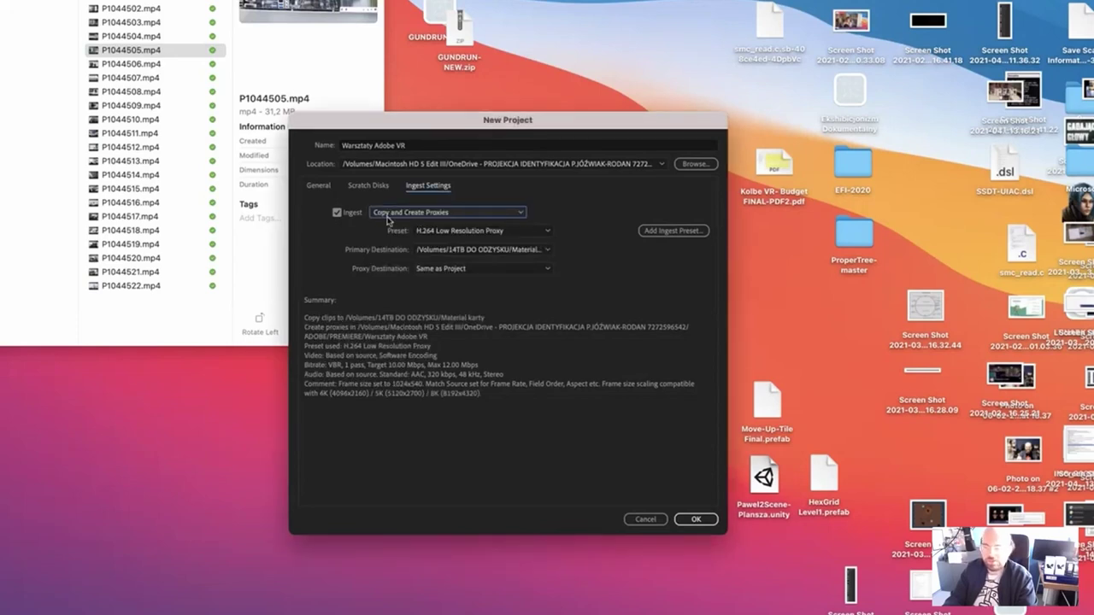
{"action": "left_click", "coordinate": [513, 251]}
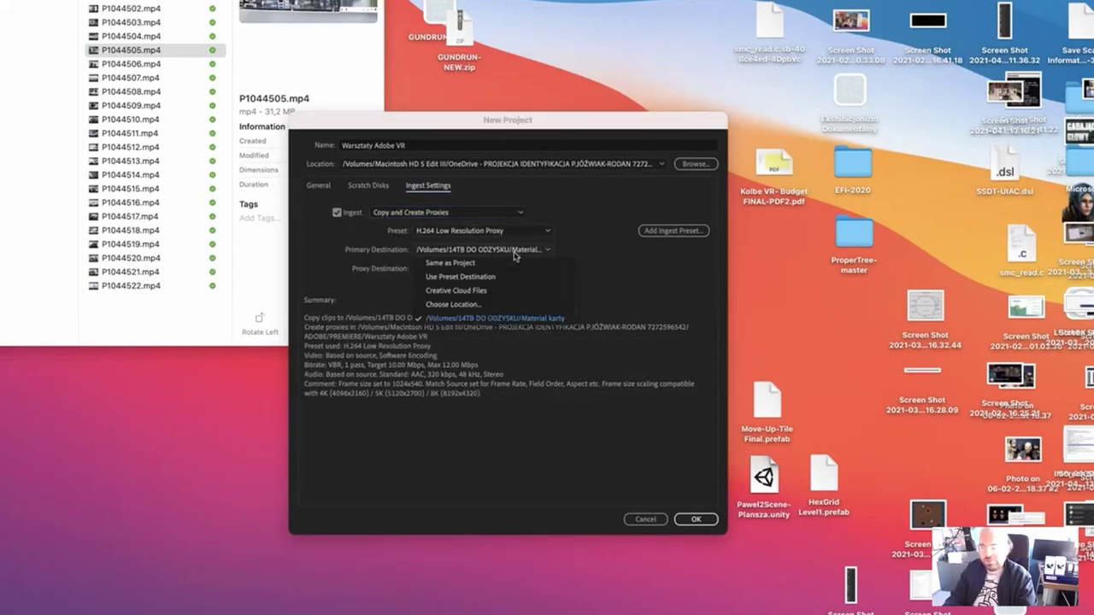
{"action": "left_click", "coordinate": [521, 258]}
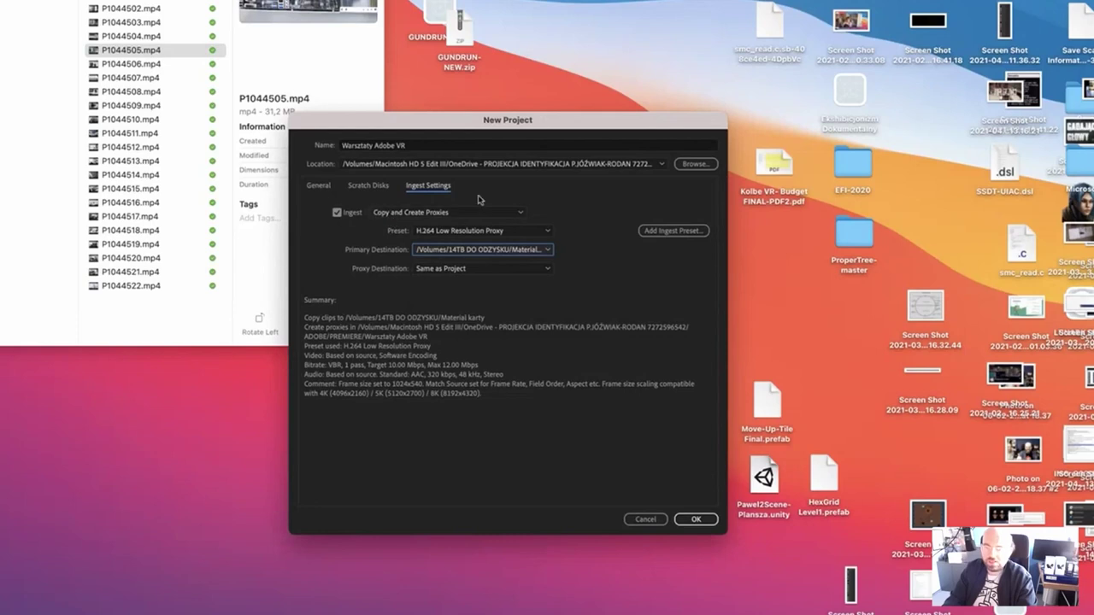
{"action": "left_click", "coordinate": [495, 251]}
{"action": "left_click", "coordinate": [433, 255]}
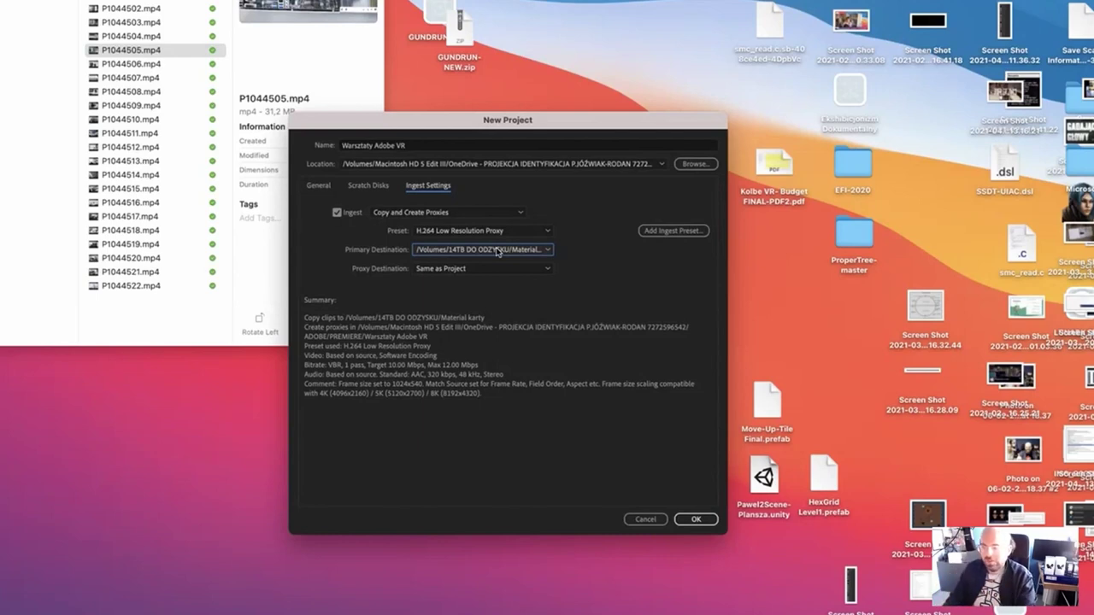
Review the proxy and primary destination options, leaving proxies stored with the project
{"action": "left_click", "coordinate": [543, 269]}
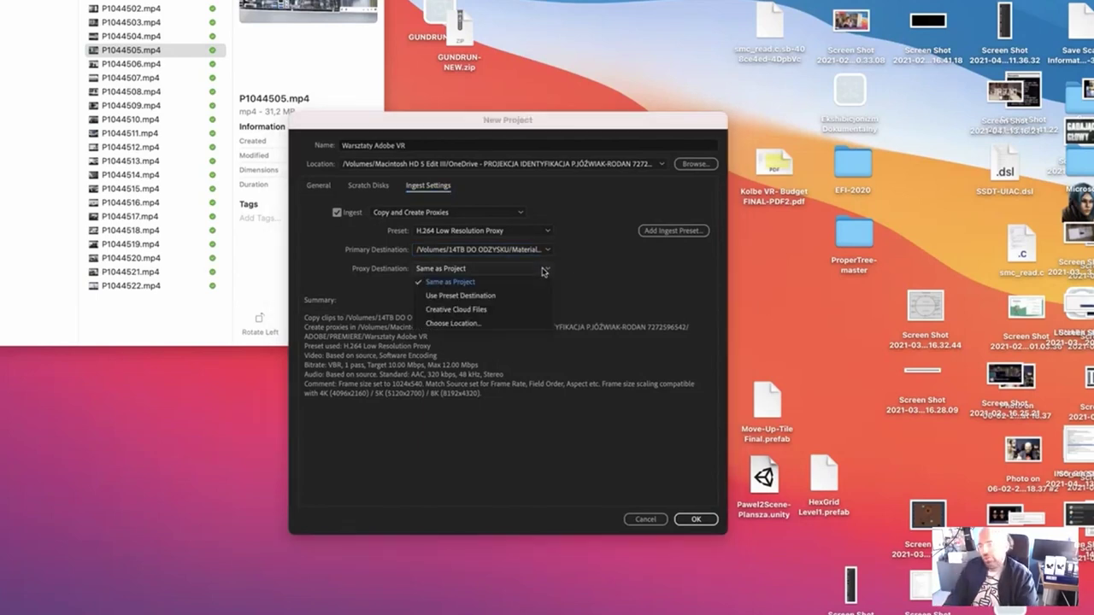
{"action": "left_click", "coordinate": [543, 270]}
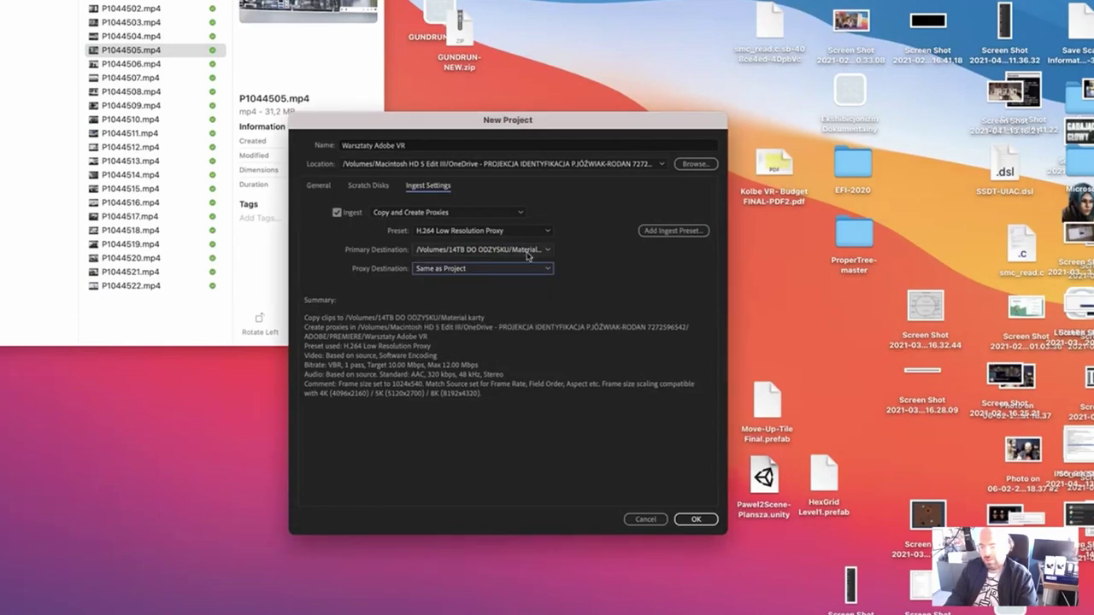
{"action": "left_click", "coordinate": [540, 252]}
{"action": "left_click", "coordinate": [544, 255]}
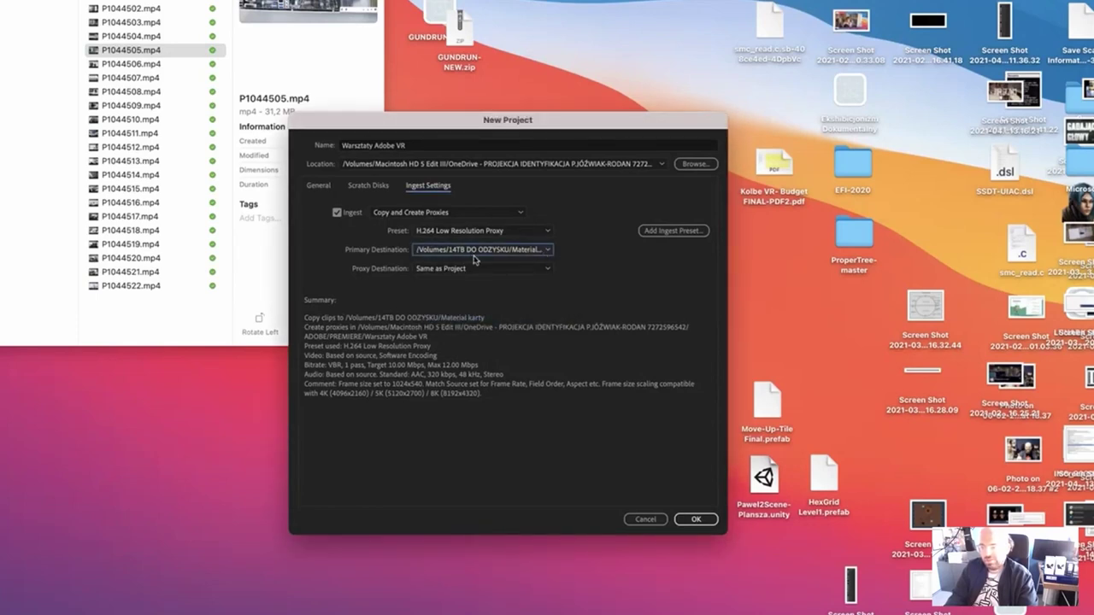
{"action": "left_click", "coordinate": [478, 269]}
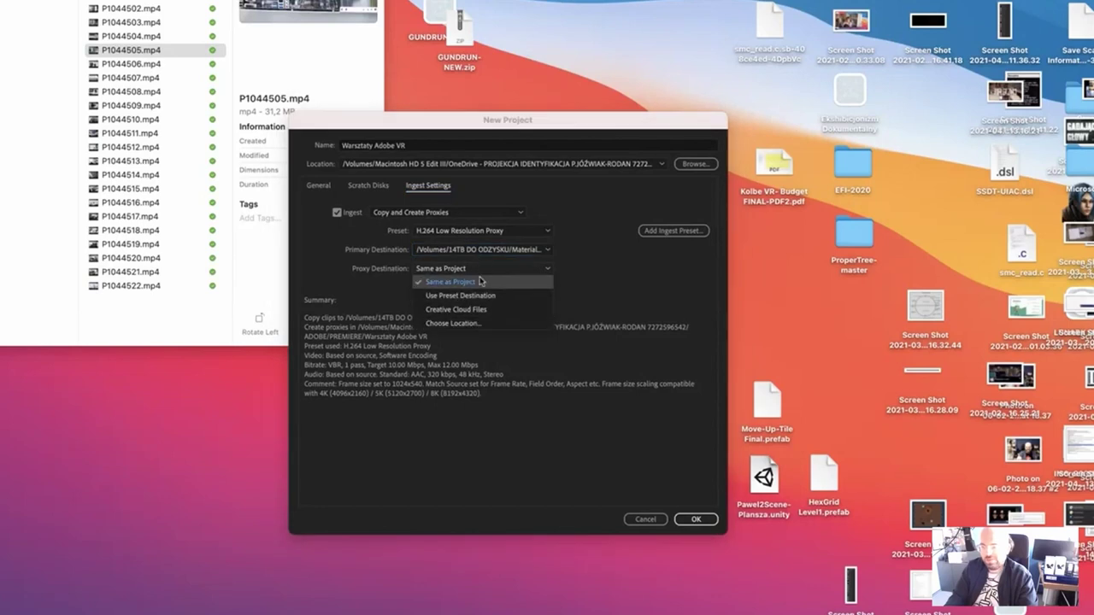
Start choosing a custom proxy folder and an ingest preset file, cancelling both
{"action": "left_click", "coordinate": [475, 325]}
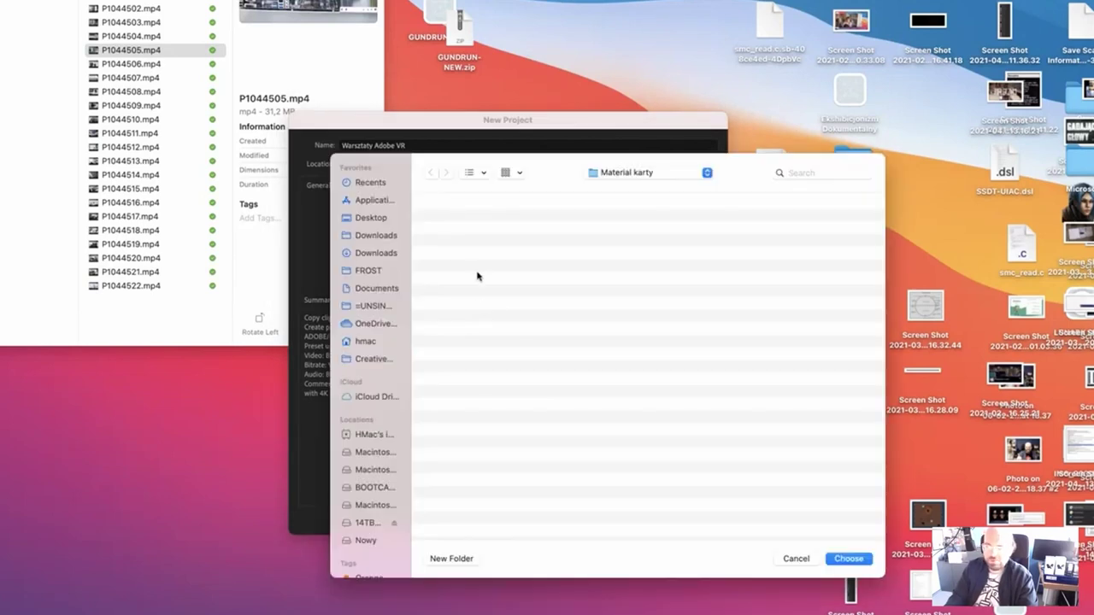
{"action": "left_click", "coordinate": [796, 559]}
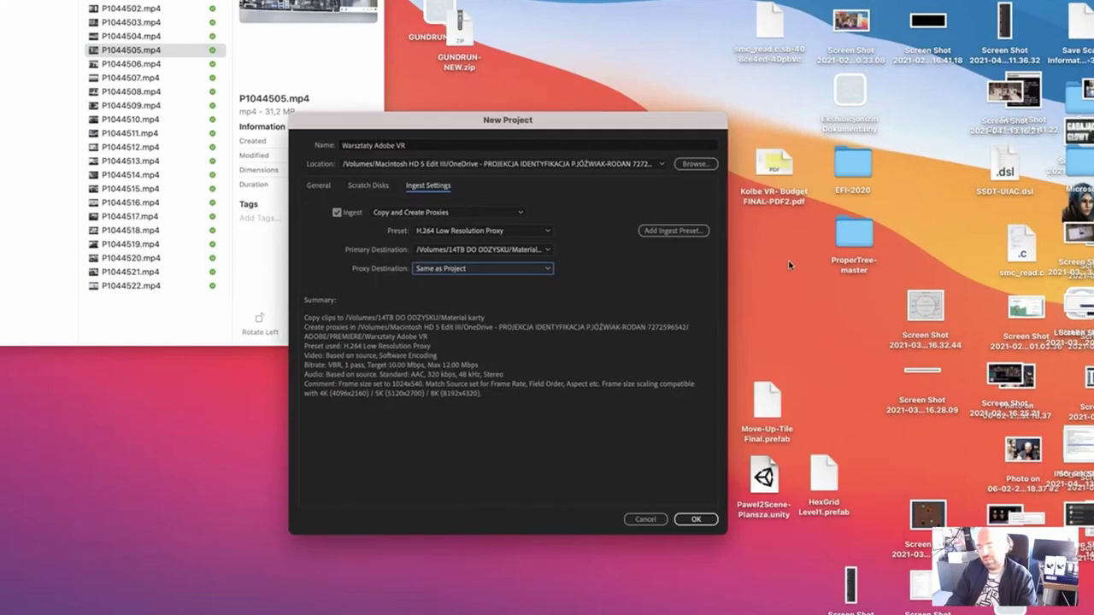
{"action": "left_click", "coordinate": [688, 230]}
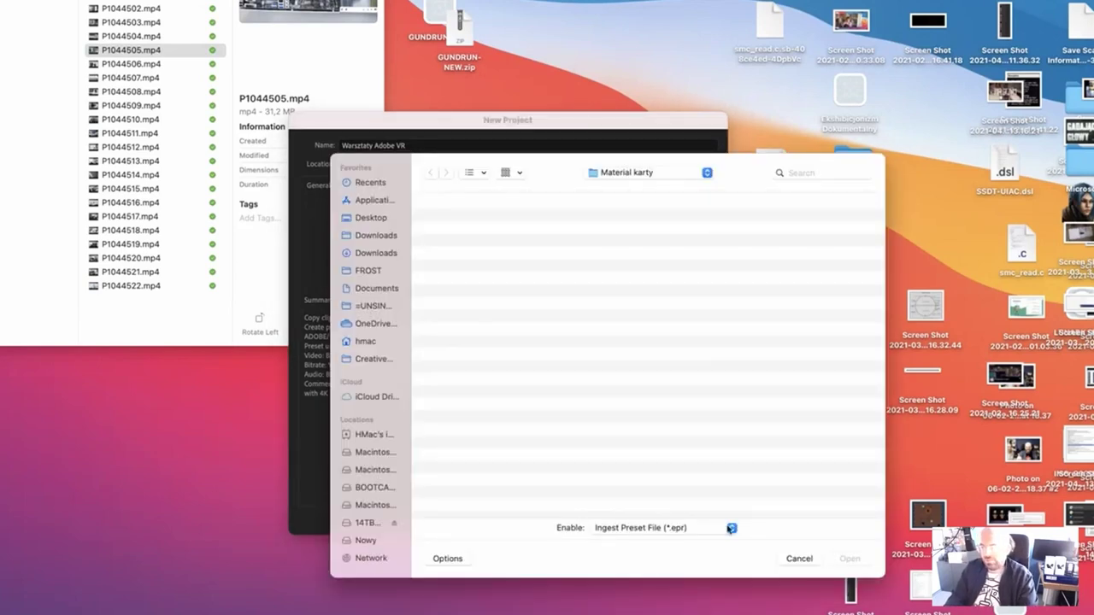
{"action": "left_click", "coordinate": [730, 529]}
{"action": "left_click", "coordinate": [732, 486]}
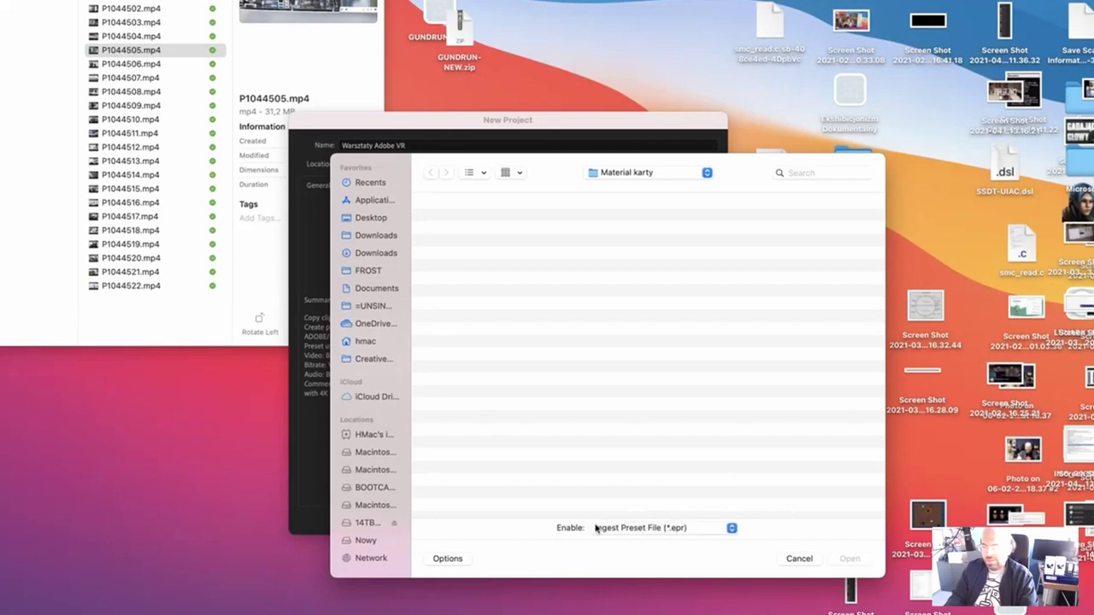
{"action": "left_click", "coordinate": [799, 558]}
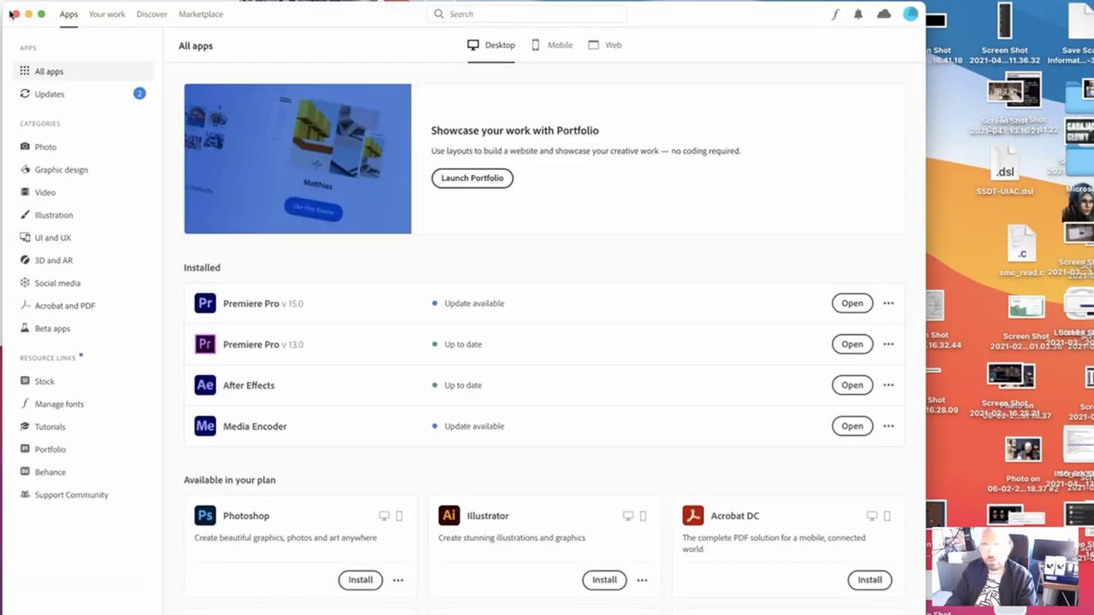
Close the Creative Cloud window and move the New Project dialog slightly higher
{"action": "left_click", "coordinate": [14, 15]}
{"action": "left_click_drag", "start_coordinate": [598, 124], "coordinate": [608, 92]}
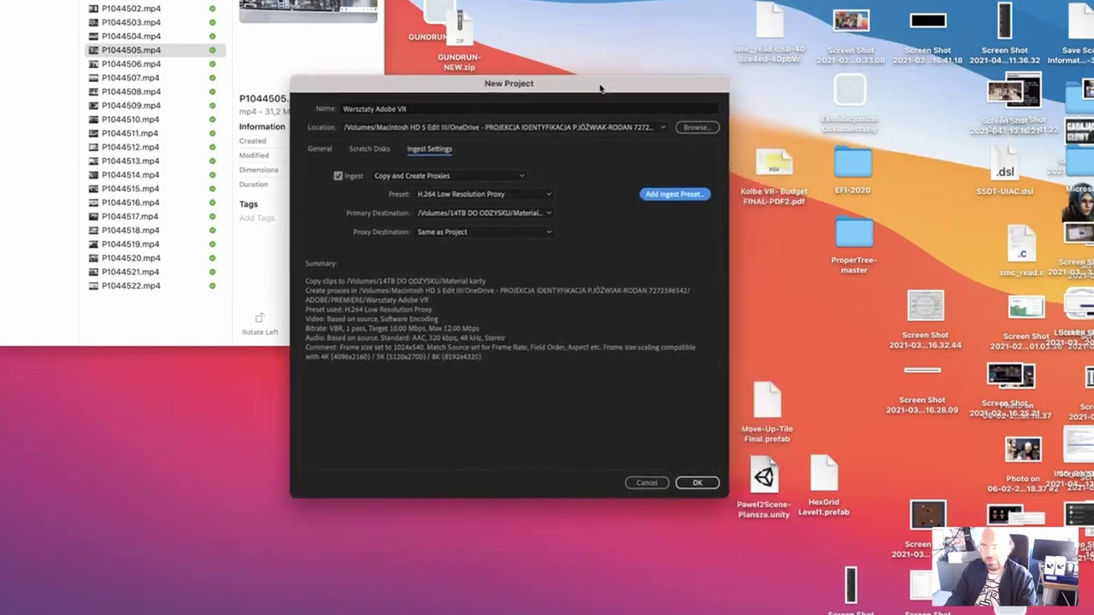